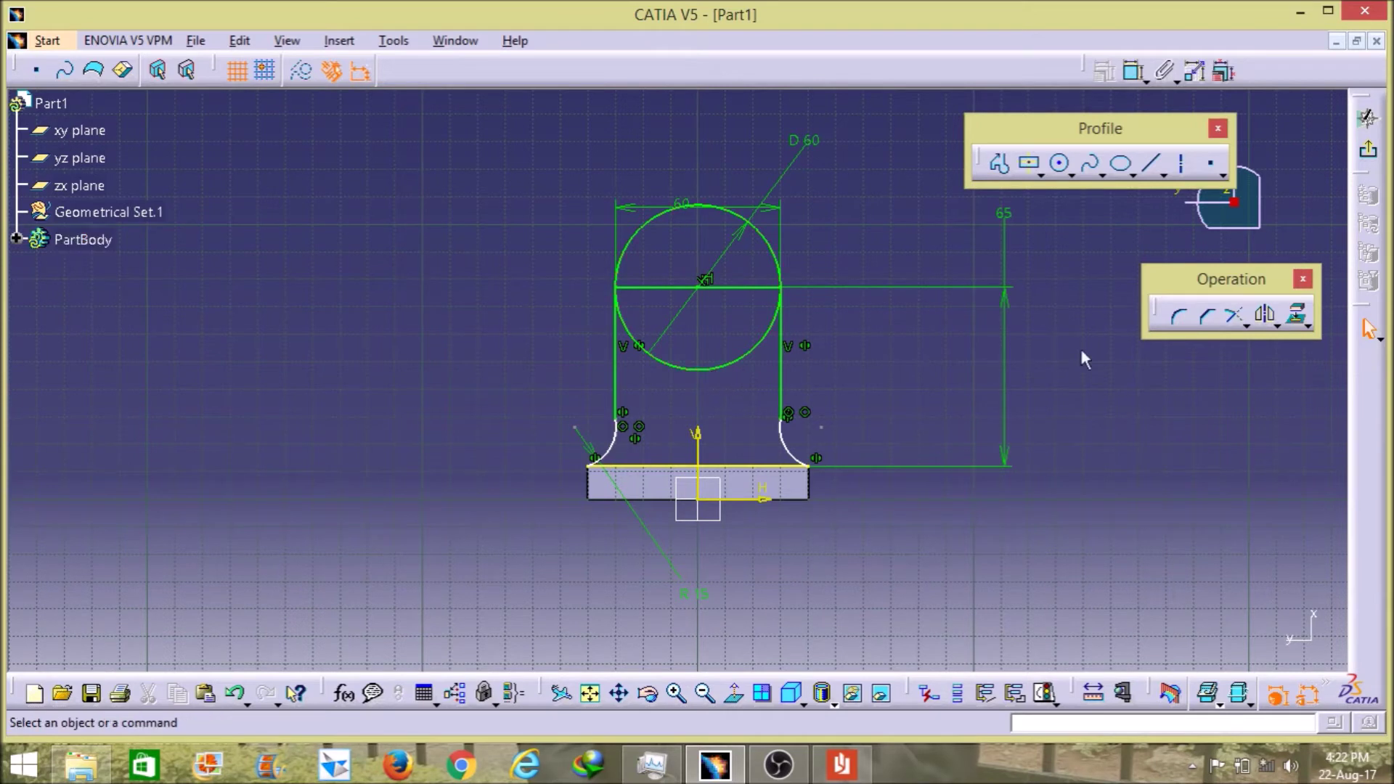
Step: Quick Trim away the lower half of the circle
{"action": "left_click", "coordinate": [1246, 325]}
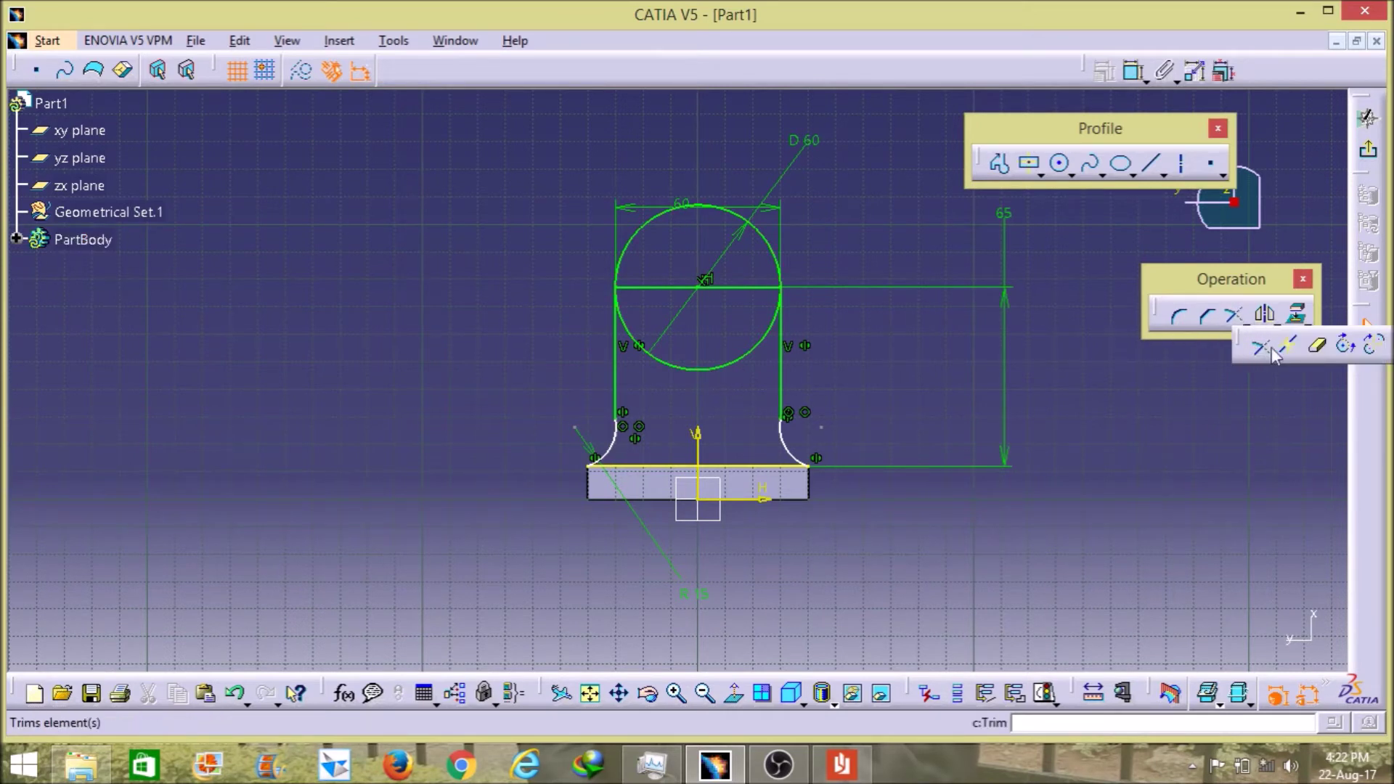
{"action": "left_click", "coordinate": [1318, 348]}
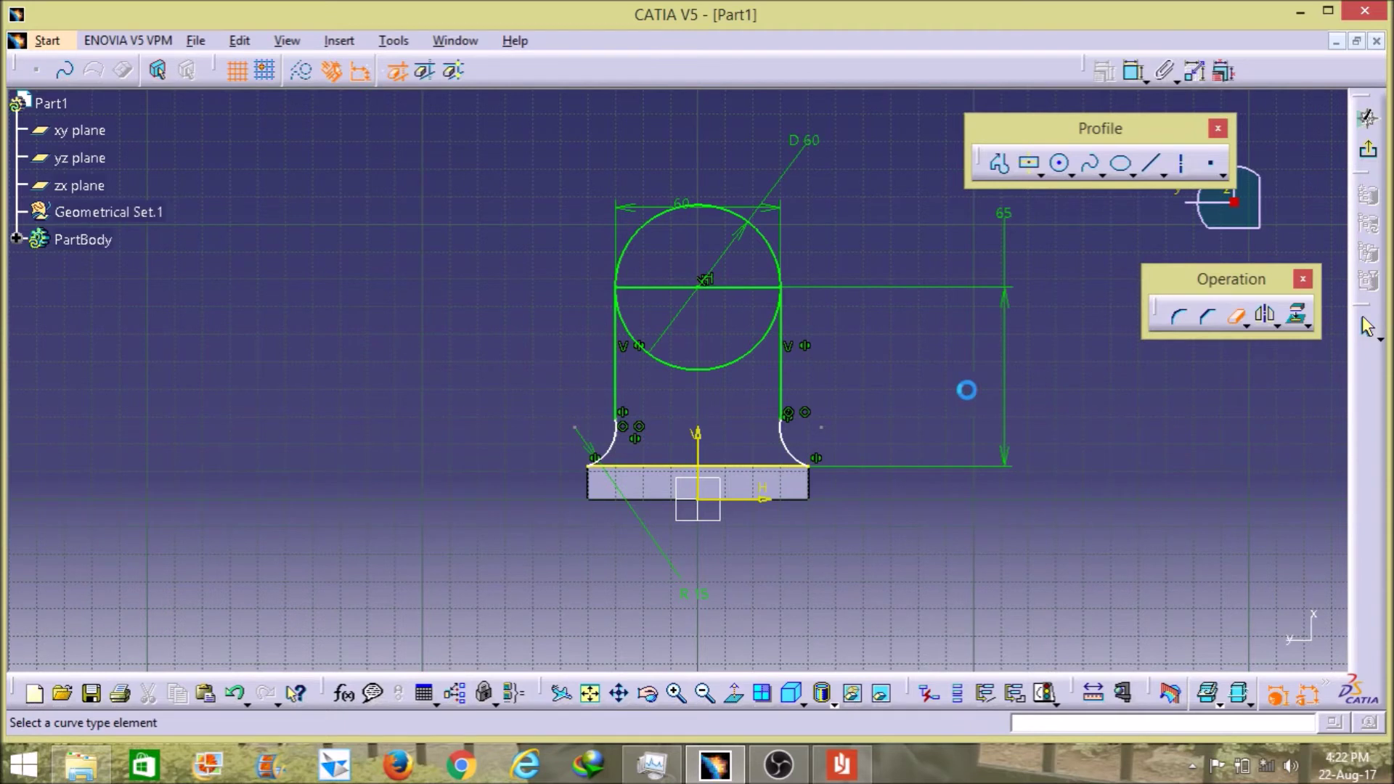
{"action": "left_click", "coordinate": [762, 361]}
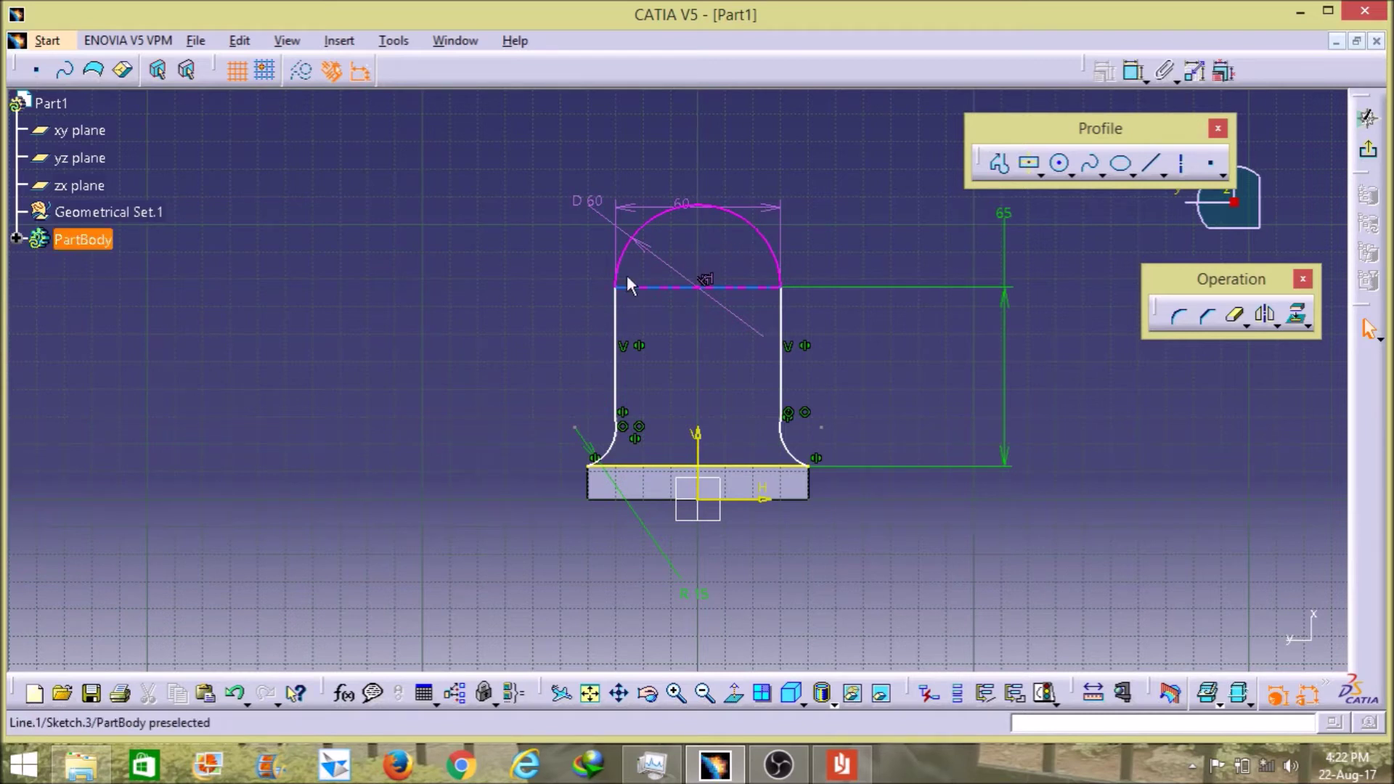
Step: Delete the D 60 diameter dimension and the horizontal line under the arc
{"action": "right_click", "coordinate": [594, 204]}
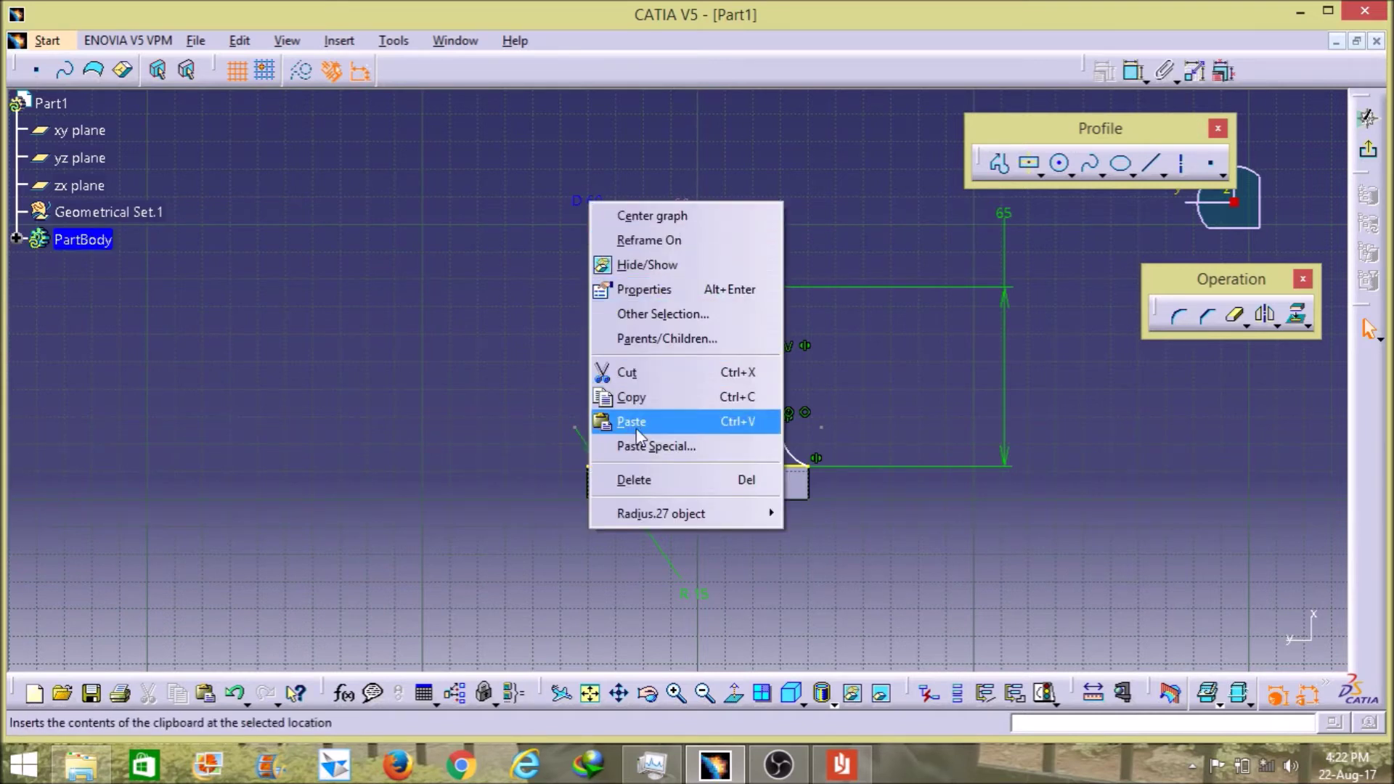
{"action": "left_click", "coordinate": [643, 481]}
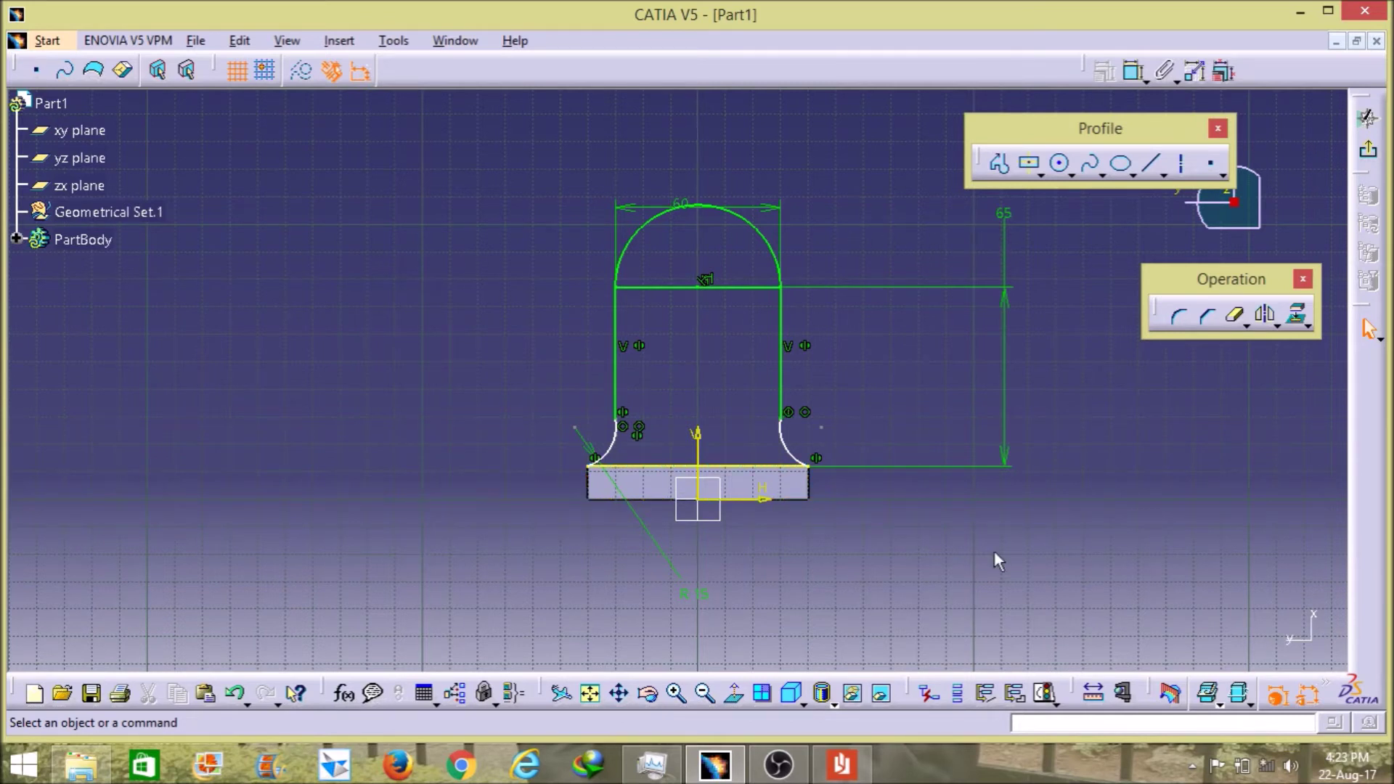
{"action": "right_click", "coordinate": [720, 288]}
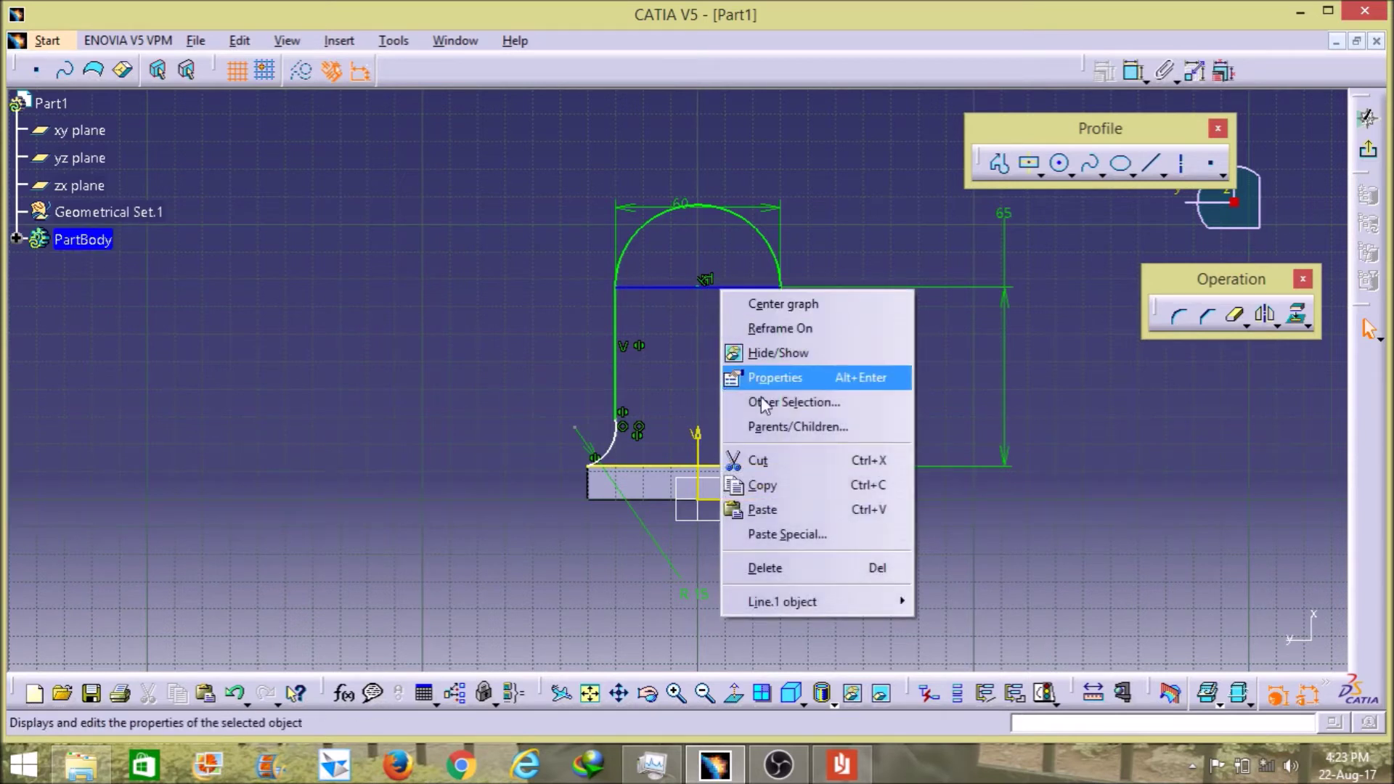
{"action": "left_click", "coordinate": [775, 567]}
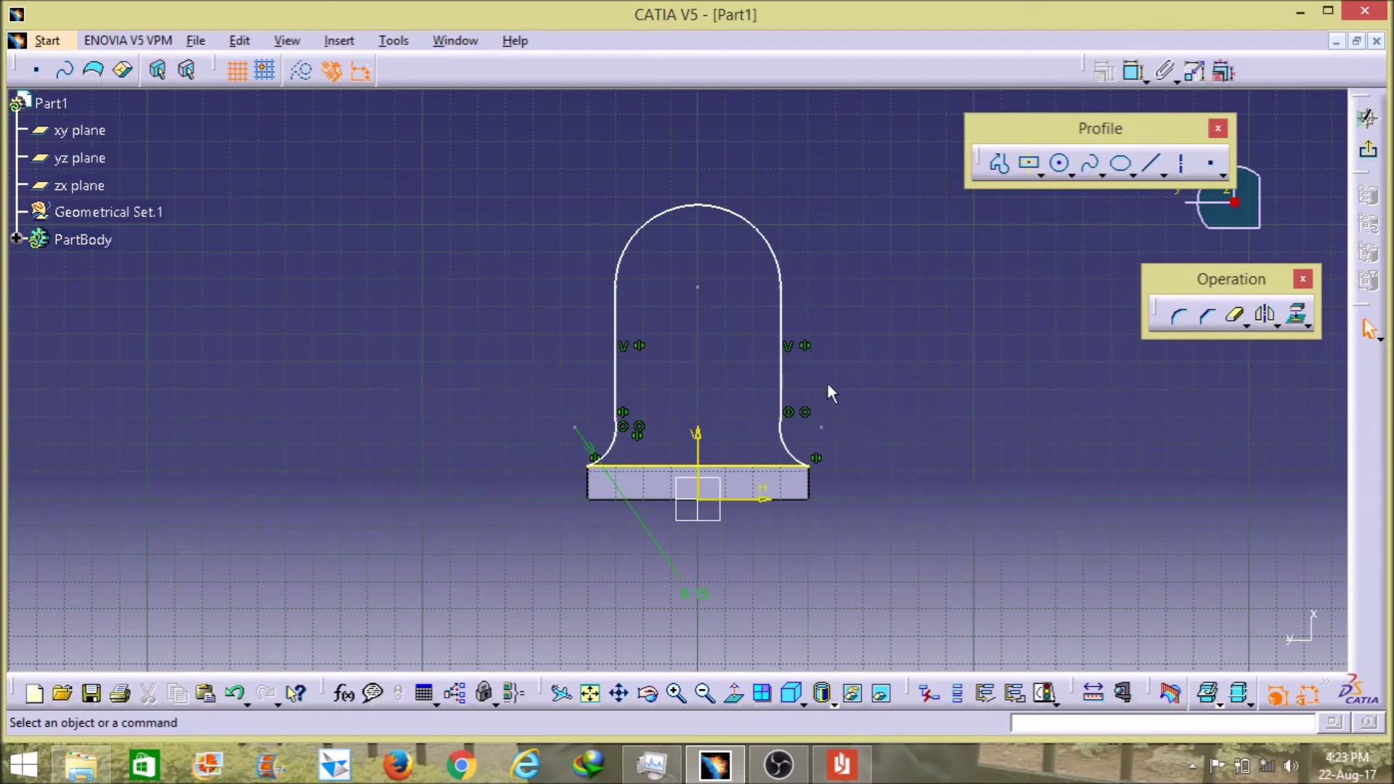
Step: Constrain the top arc to a radius of R30
{"action": "left_click", "coordinate": [1132, 71]}
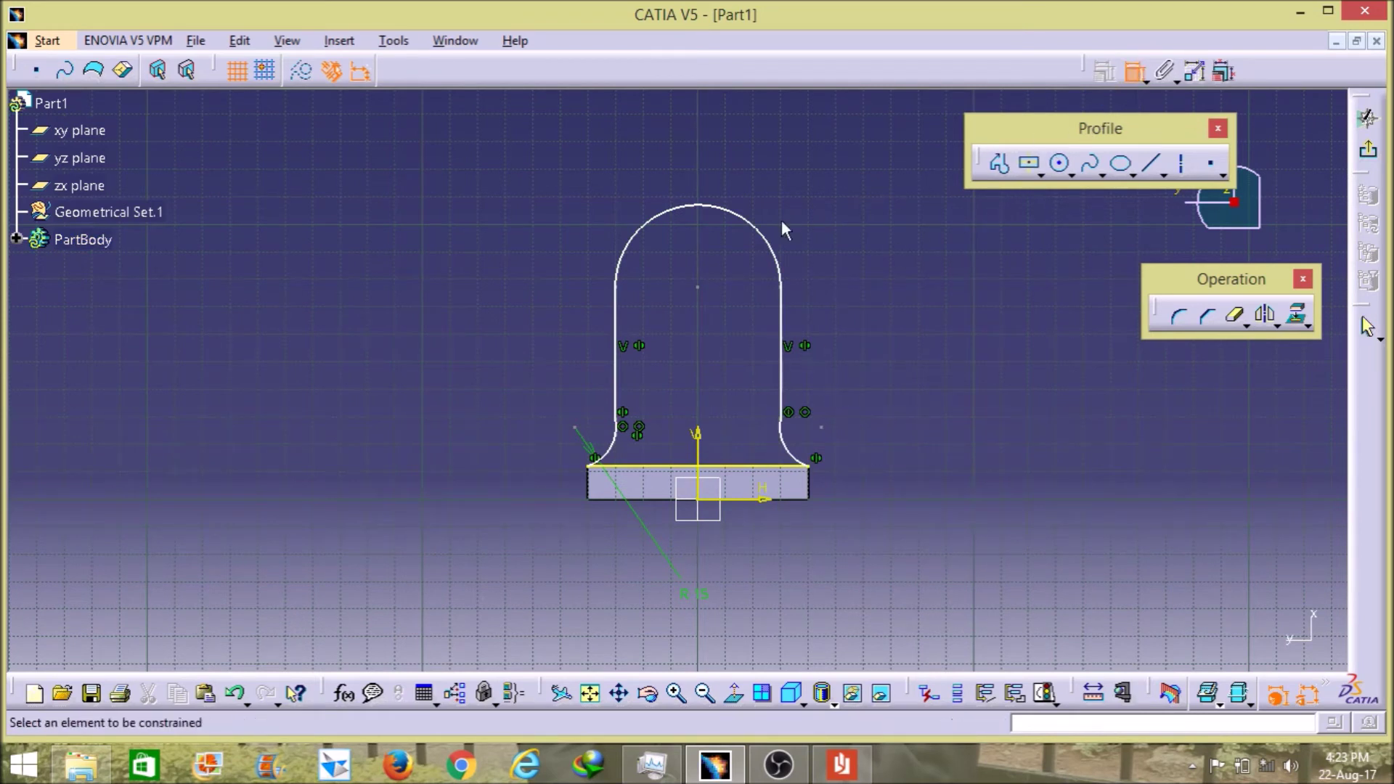
{"action": "left_click", "coordinate": [755, 223]}
{"action": "left_click", "coordinate": [788, 167]}
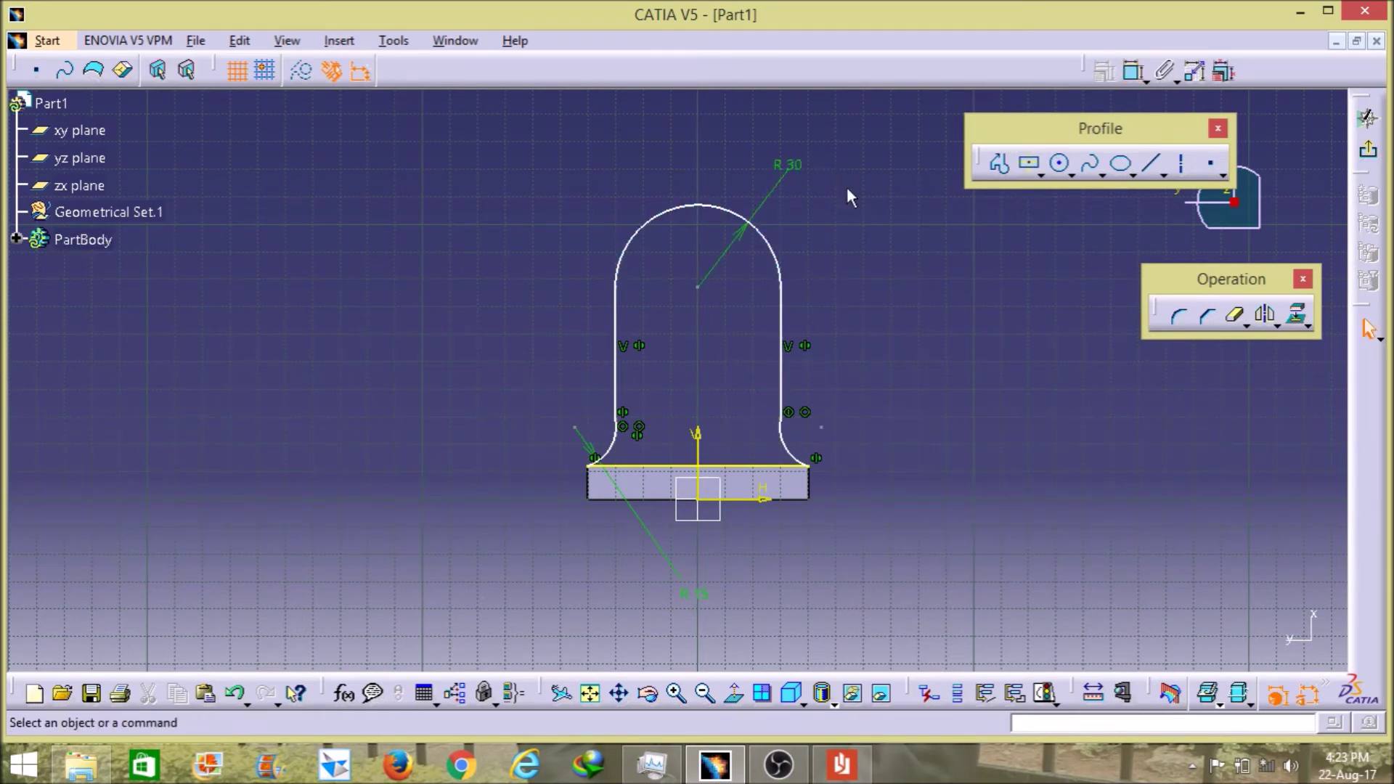
Step: Pad the upright profile 12 mm in the reversed direction onto the base plate
{"action": "left_click", "coordinate": [1367, 156]}
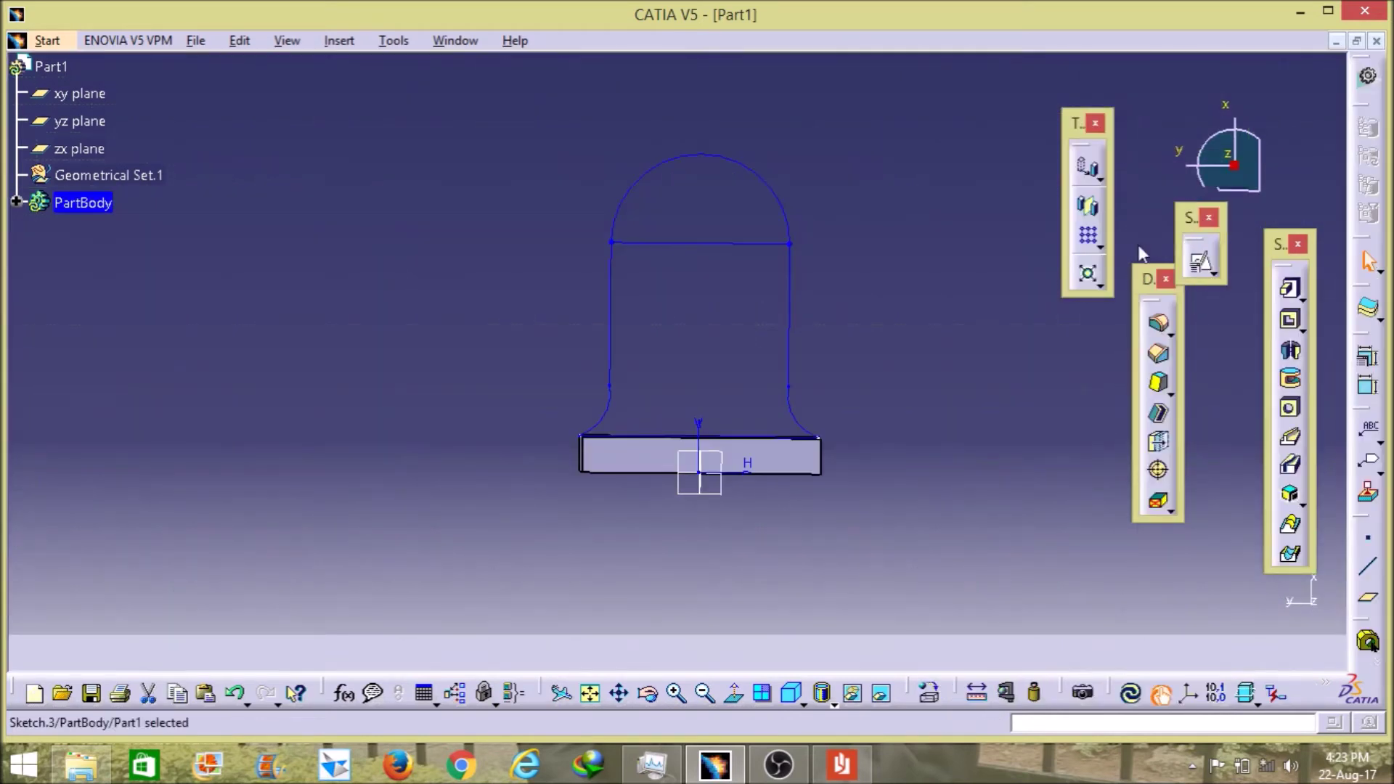
{"action": "left_click", "coordinate": [1289, 289]}
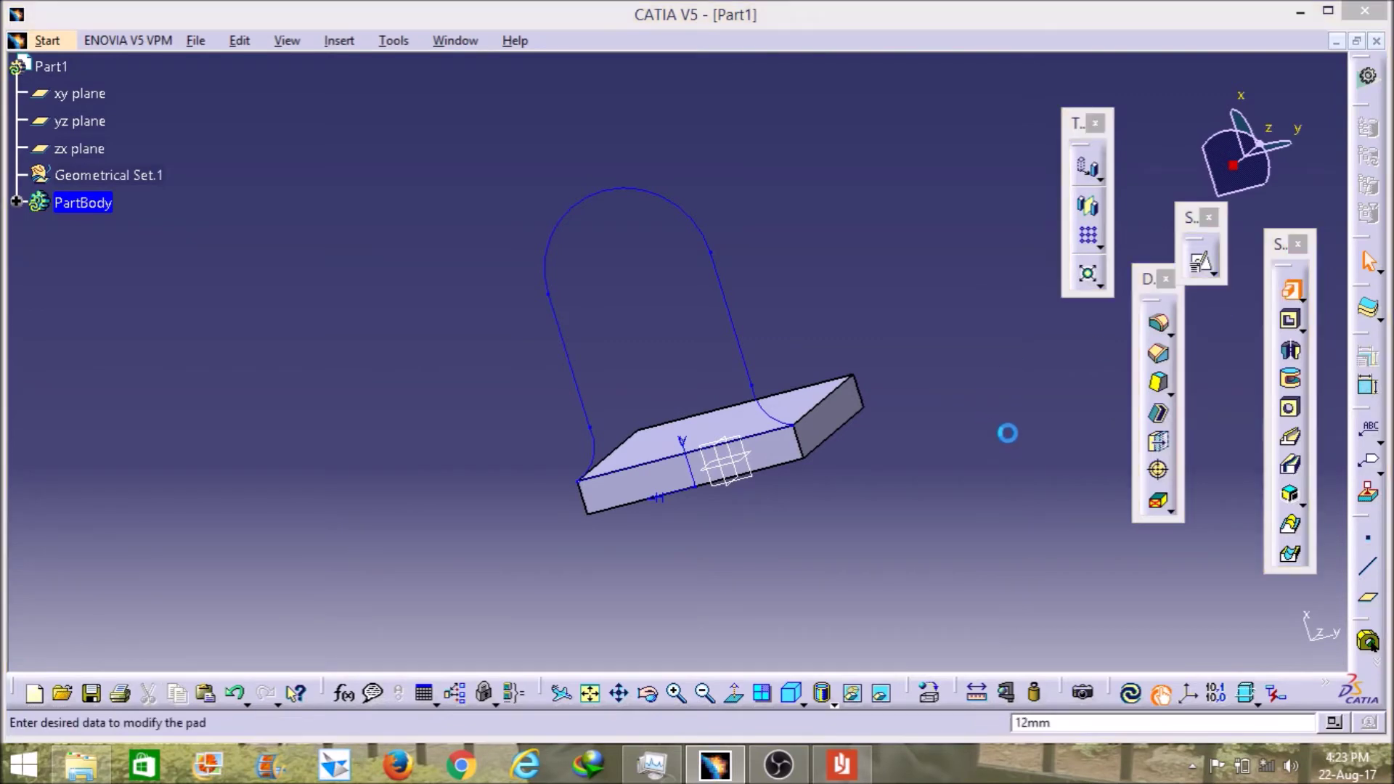
{"action": "middle_click_drag", "start_coordinate": [989, 472], "coordinate": [768, 539]}
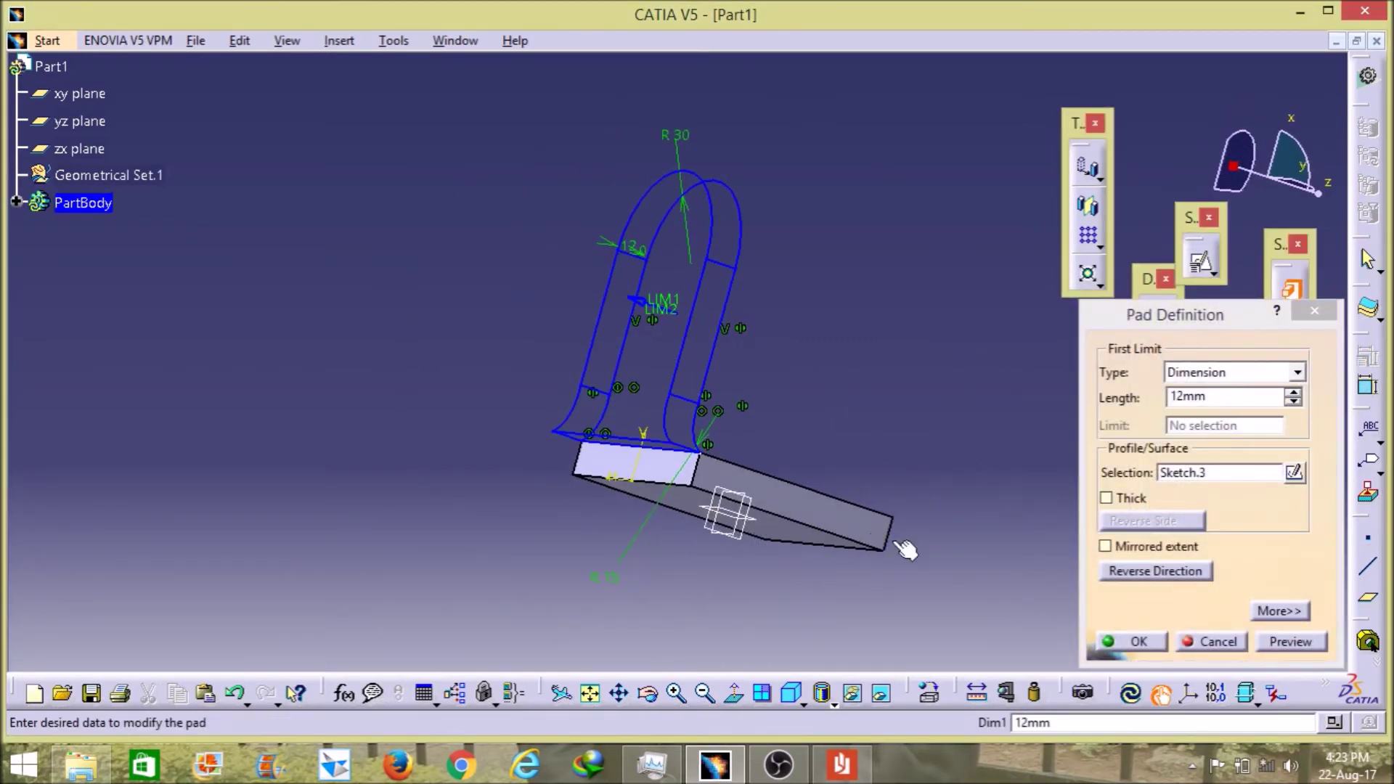
{"action": "left_click", "coordinate": [1130, 571]}
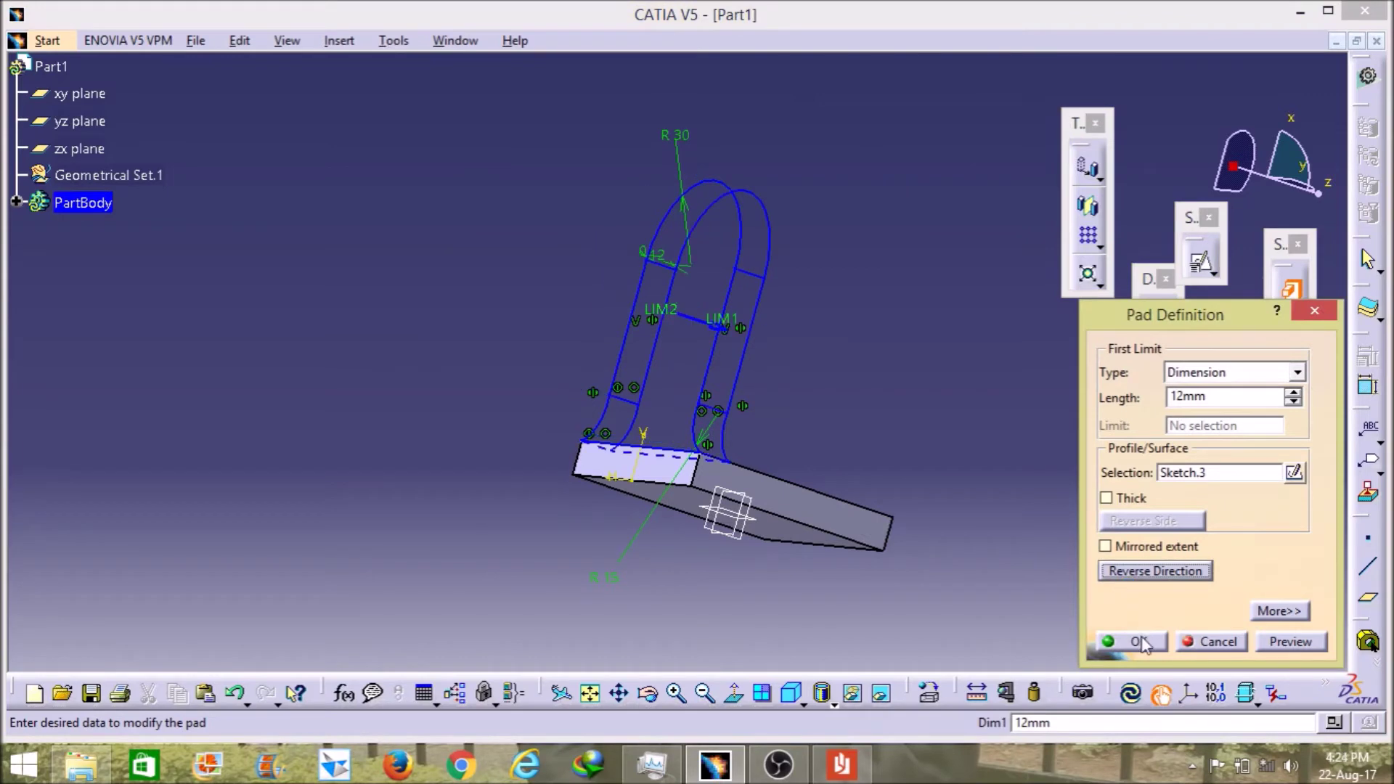
{"action": "left_click", "coordinate": [1137, 641]}
{"action": "middle_click_drag", "start_coordinate": [976, 470], "coordinate": [585, 385]}
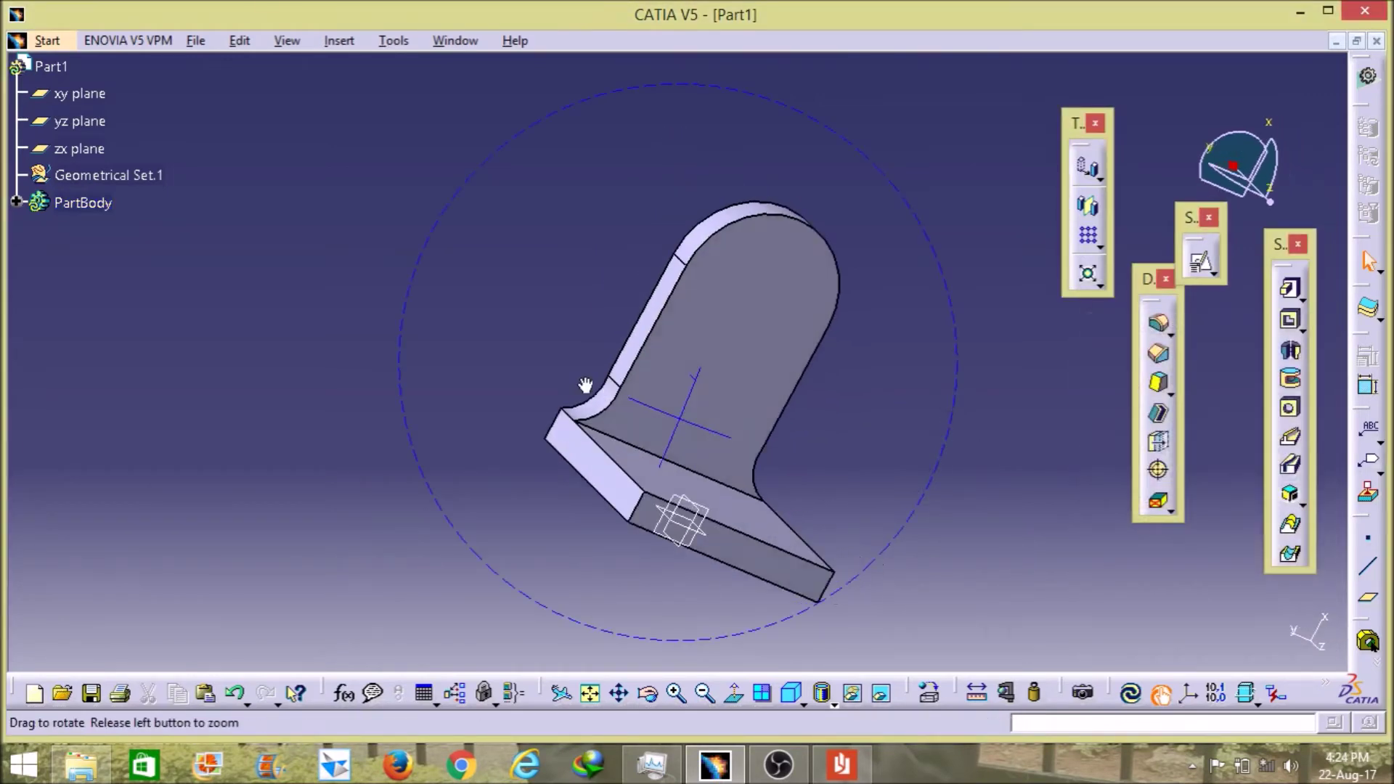
{"action": "middle_click_drag", "start_coordinate": [880, 377], "coordinate": [831, 436]}
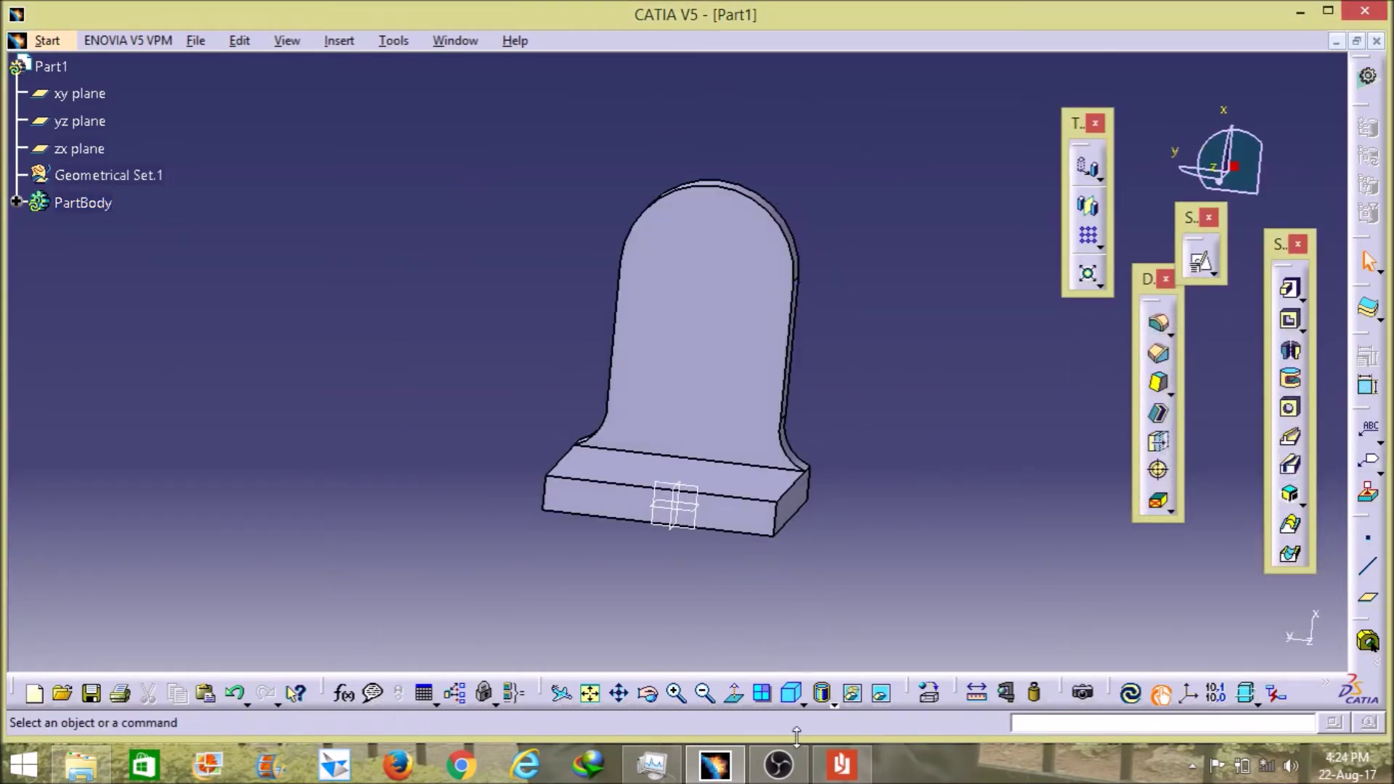
{"action": "left_click", "coordinate": [841, 763]}
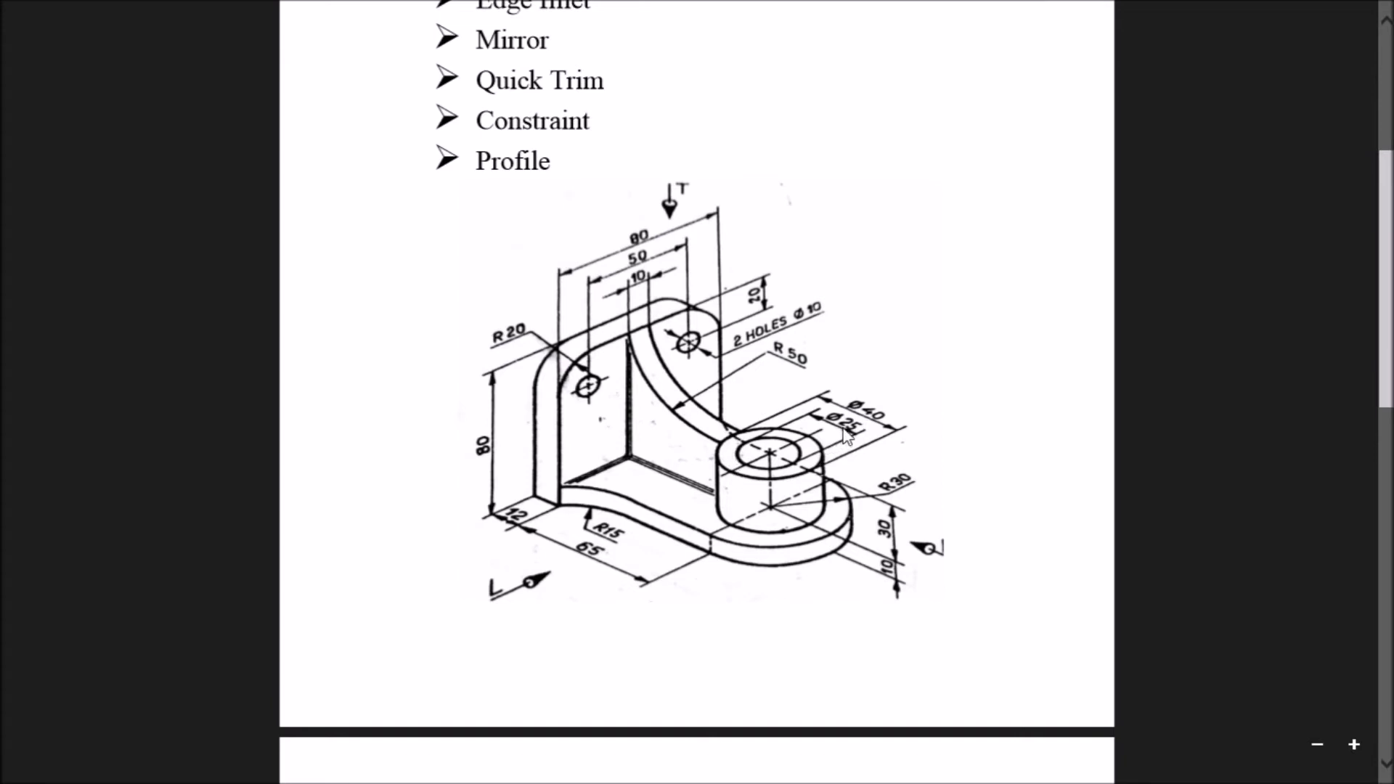
Step: Start a new sketch on the flat face of the upright
{"action": "mouse_move", "coordinate": [1348, 19]}
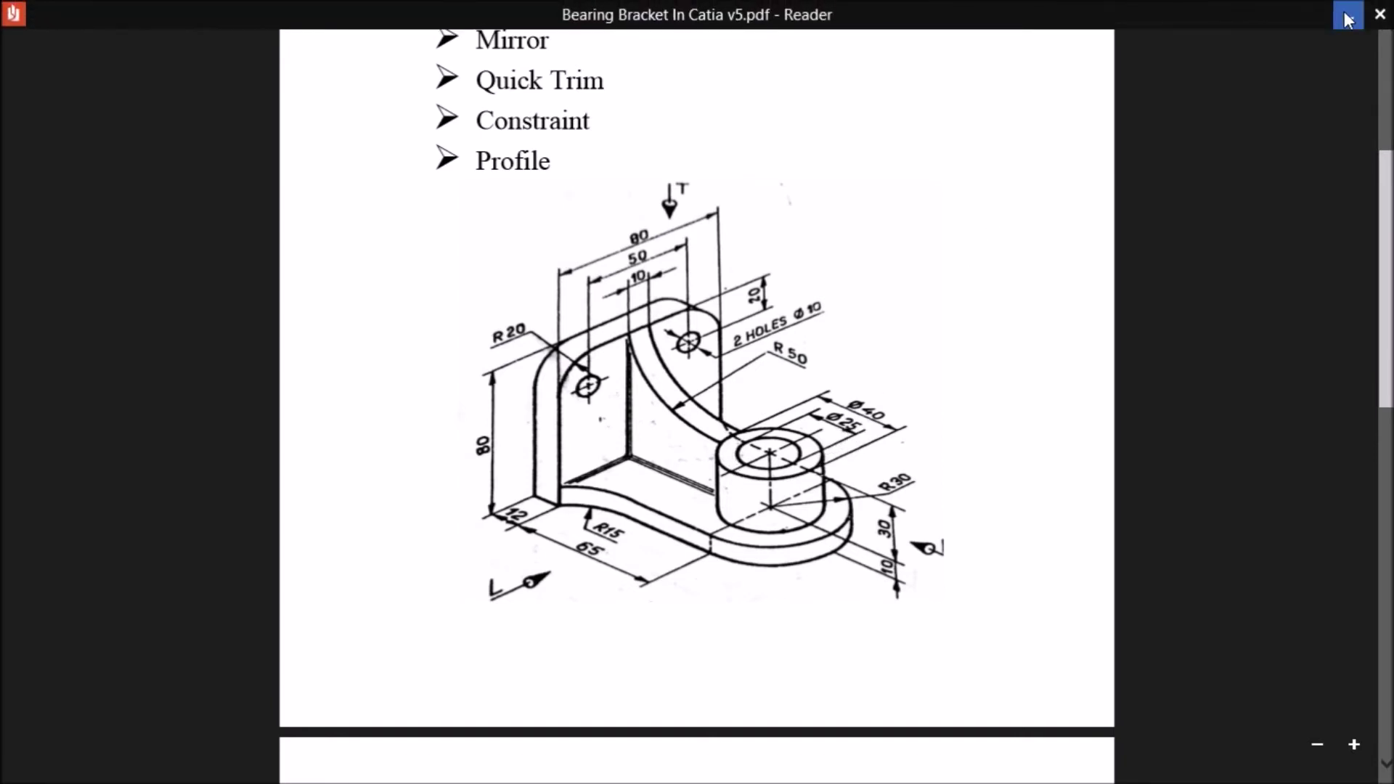
{"action": "left_click", "coordinate": [1348, 20]}
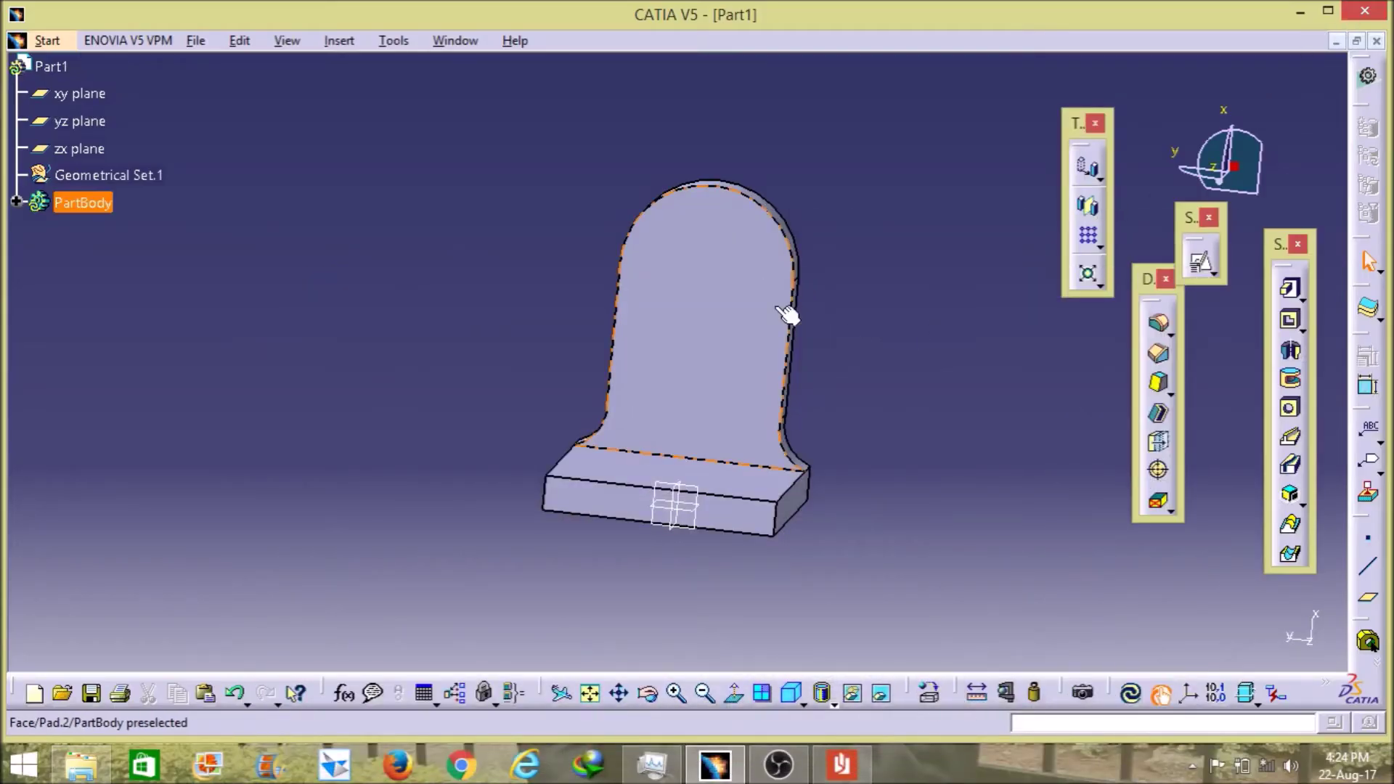
{"action": "middle_click_drag", "start_coordinate": [908, 342], "coordinate": [803, 329]}
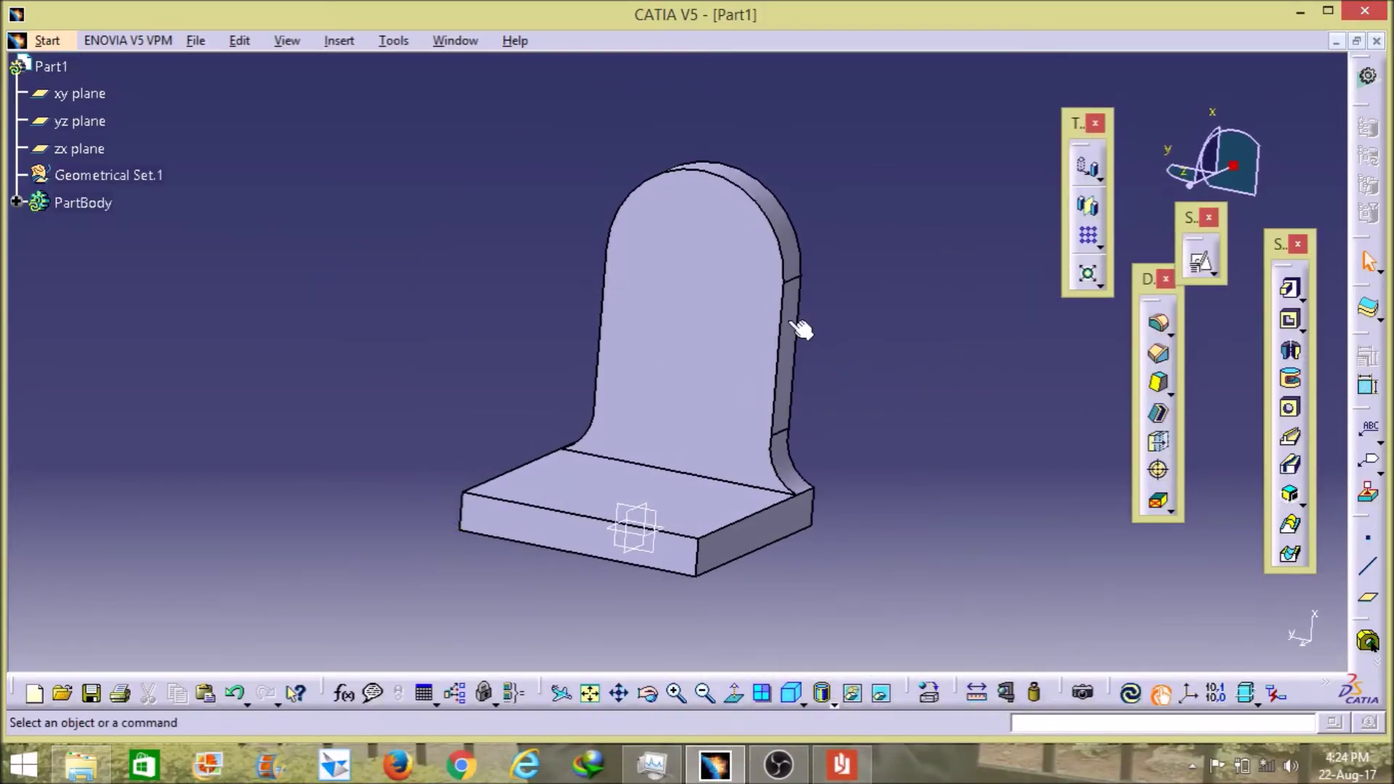
{"action": "left_click", "coordinate": [726, 262]}
{"action": "left_click", "coordinate": [1213, 273]}
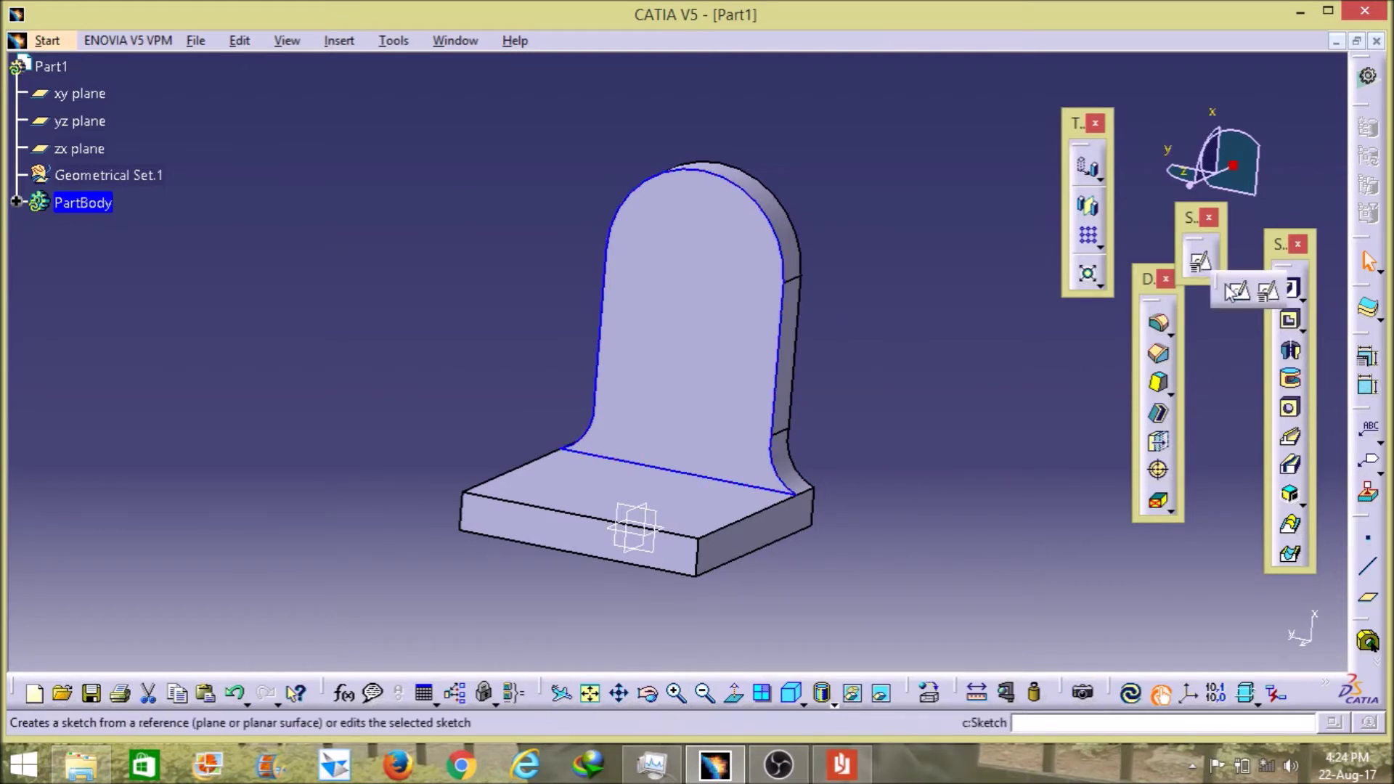
{"action": "left_click", "coordinate": [1236, 289]}
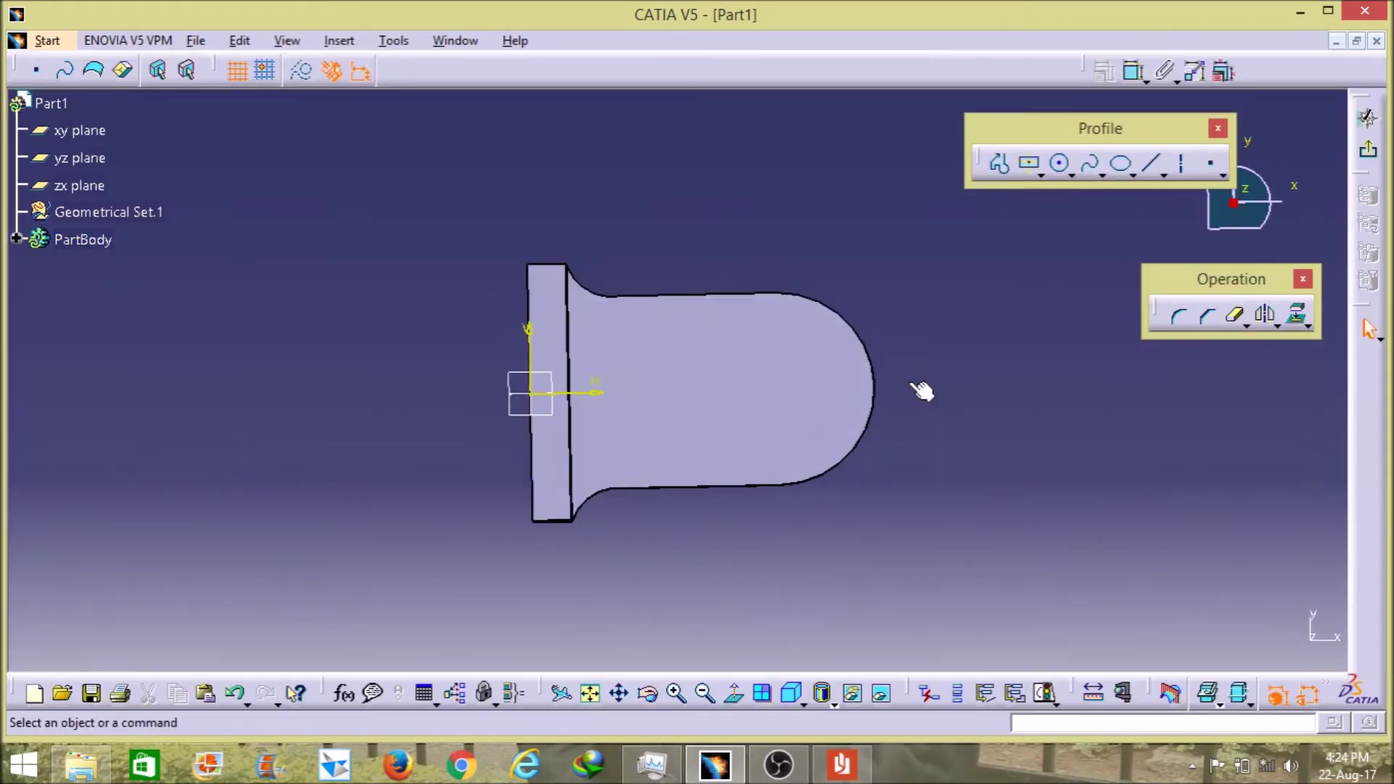
{"action": "mouse_move", "coordinate": [967, 394]}
{"action": "middle_mouse_down"}
{"action": "mouse_move", "coordinate": [918, 405]}
{"action": "mouse_move", "coordinate": [603, 625]}
{"action": "mouse_move", "coordinate": [591, 595]}
{"action": "mouse_move", "coordinate": [726, 668]}
{"action": "middle_mouse_up"}
{"action": "left_click", "coordinate": [733, 693]}
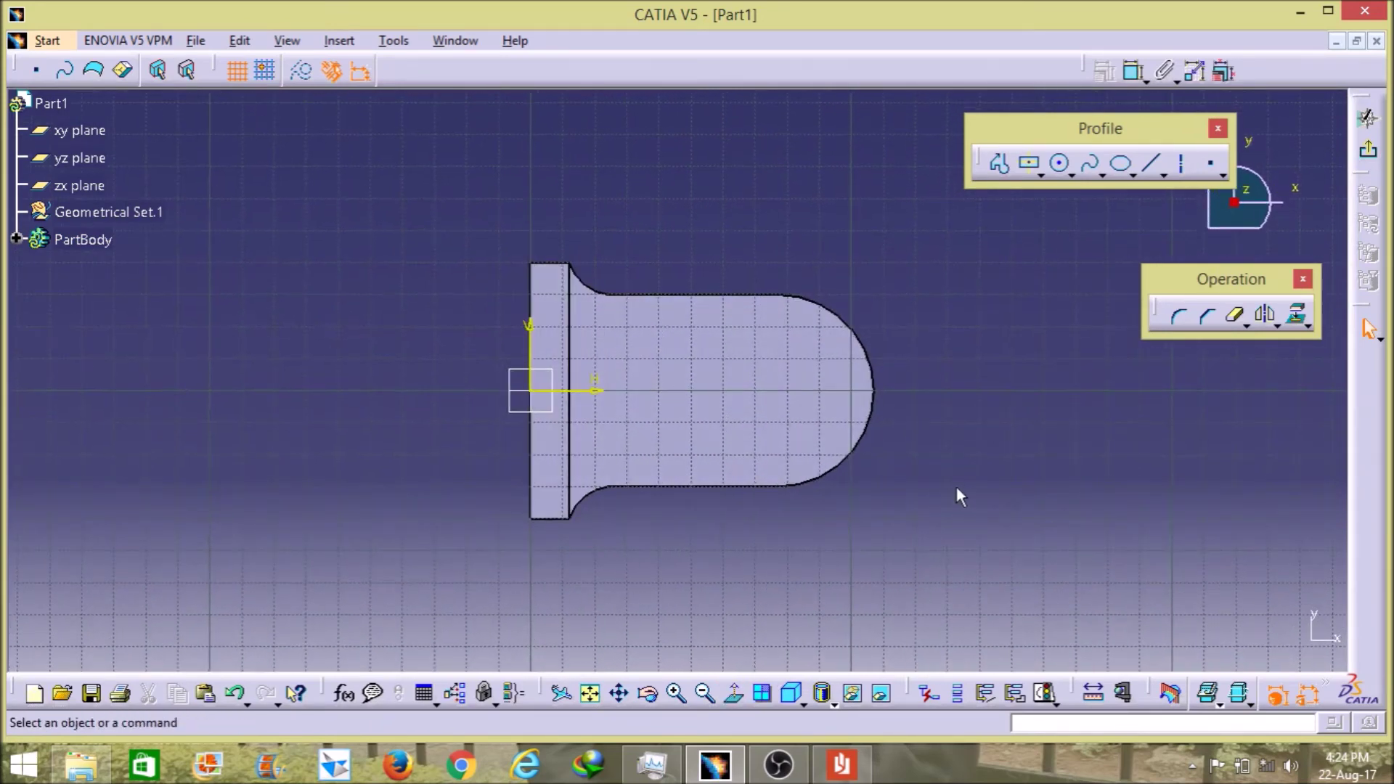
Step: Draw a 40 mm diameter circle centred in the upright's rounded end
{"action": "left_click", "coordinate": [1061, 166]}
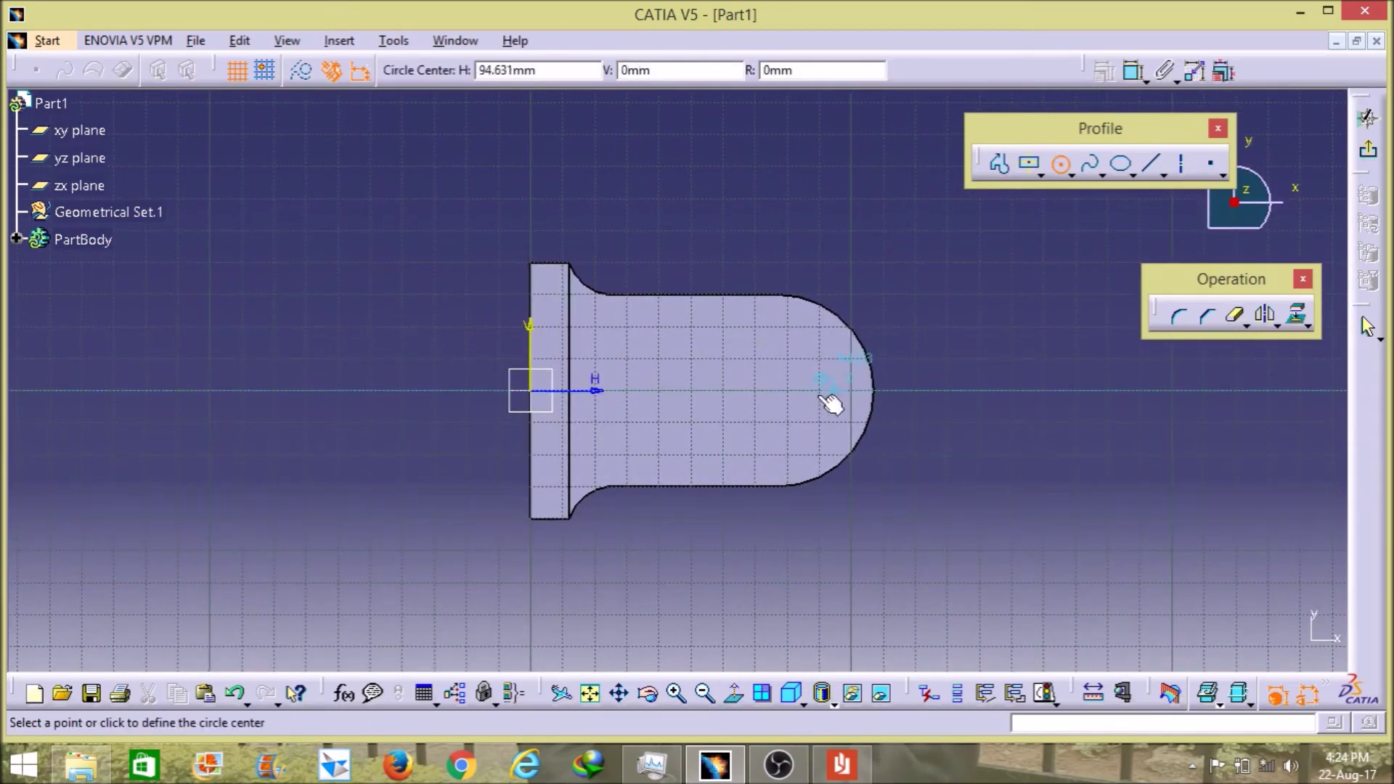
{"action": "left_click", "coordinate": [794, 390]}
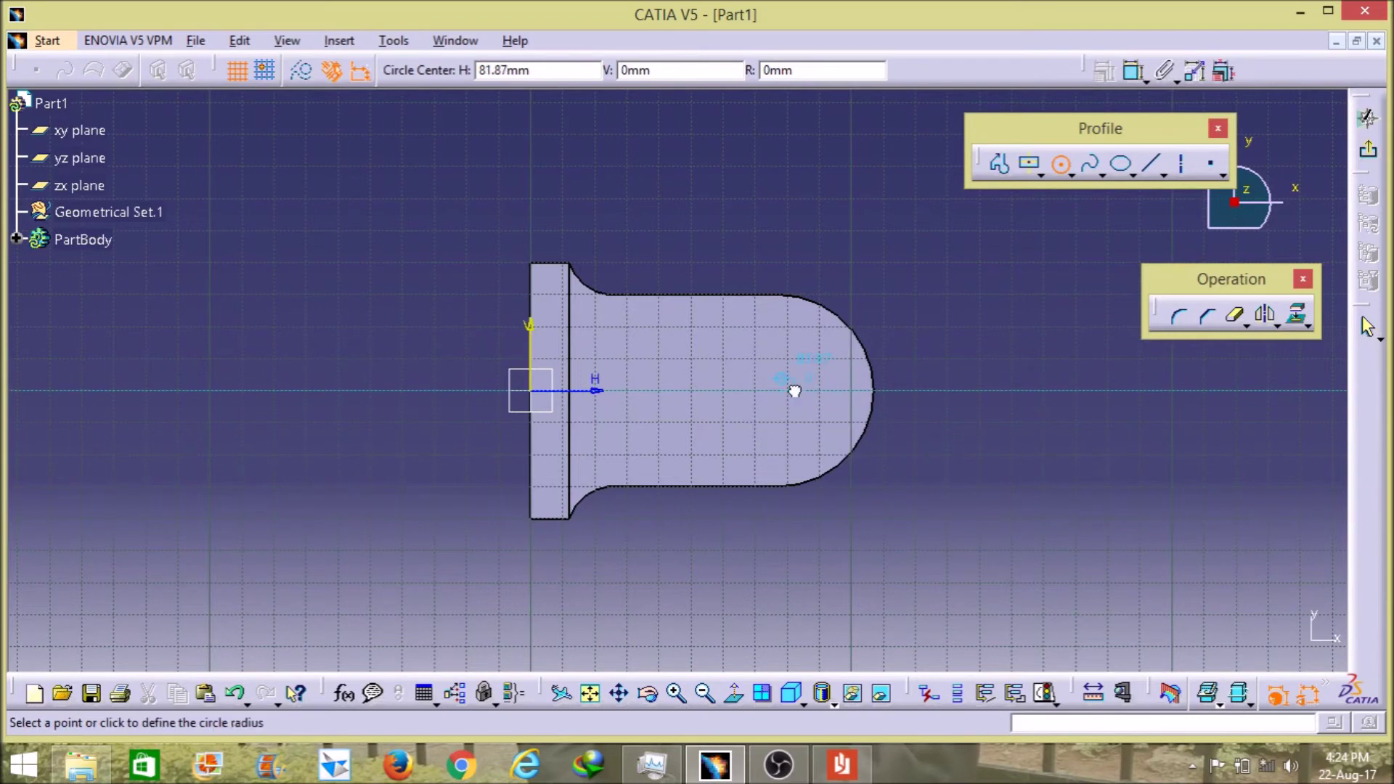
{"action": "left_click", "coordinate": [835, 440]}
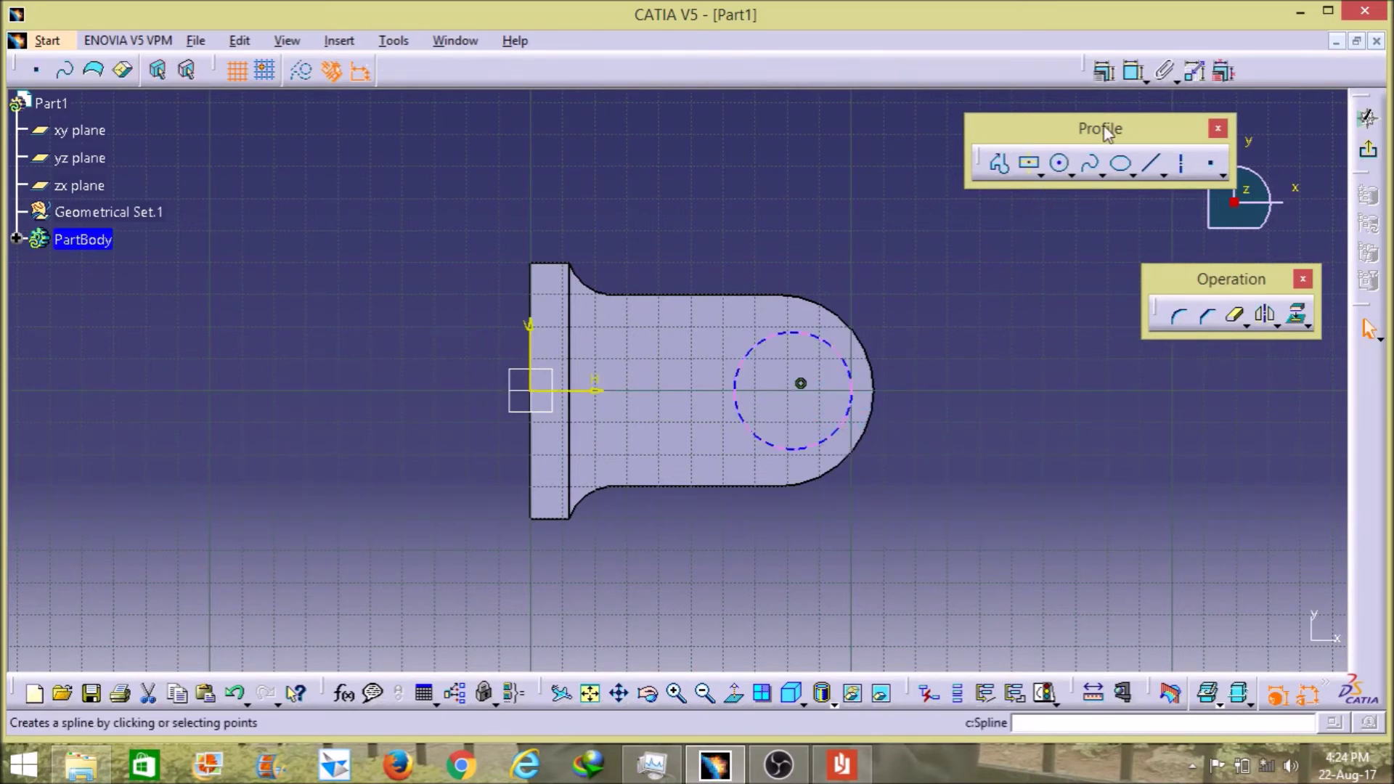
{"action": "left_click_drag", "start_coordinate": [789, 308], "coordinate": [807, 231]}
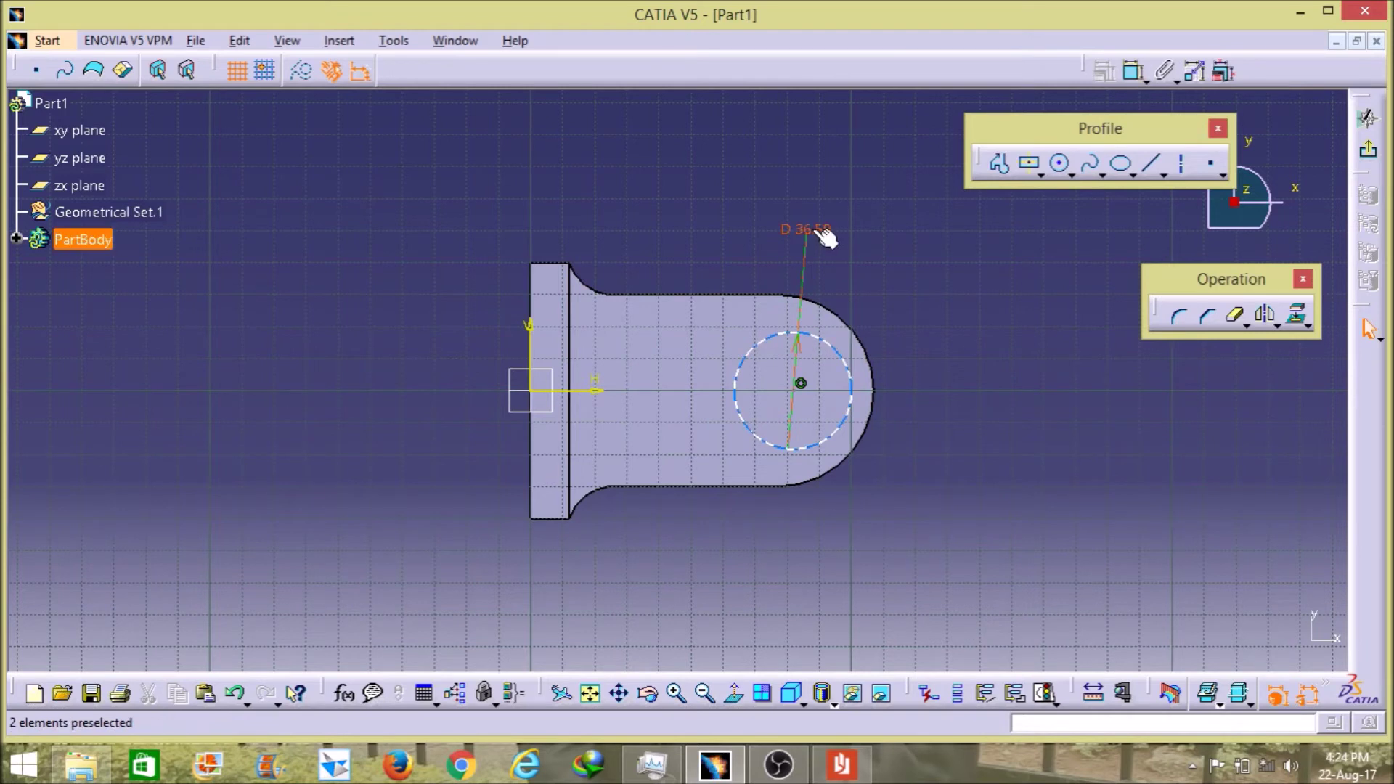
{"action": "double_click", "coordinate": [806, 229]}
{"action": "type", "text": "4"}
{"action": "key", "text": "Return"}
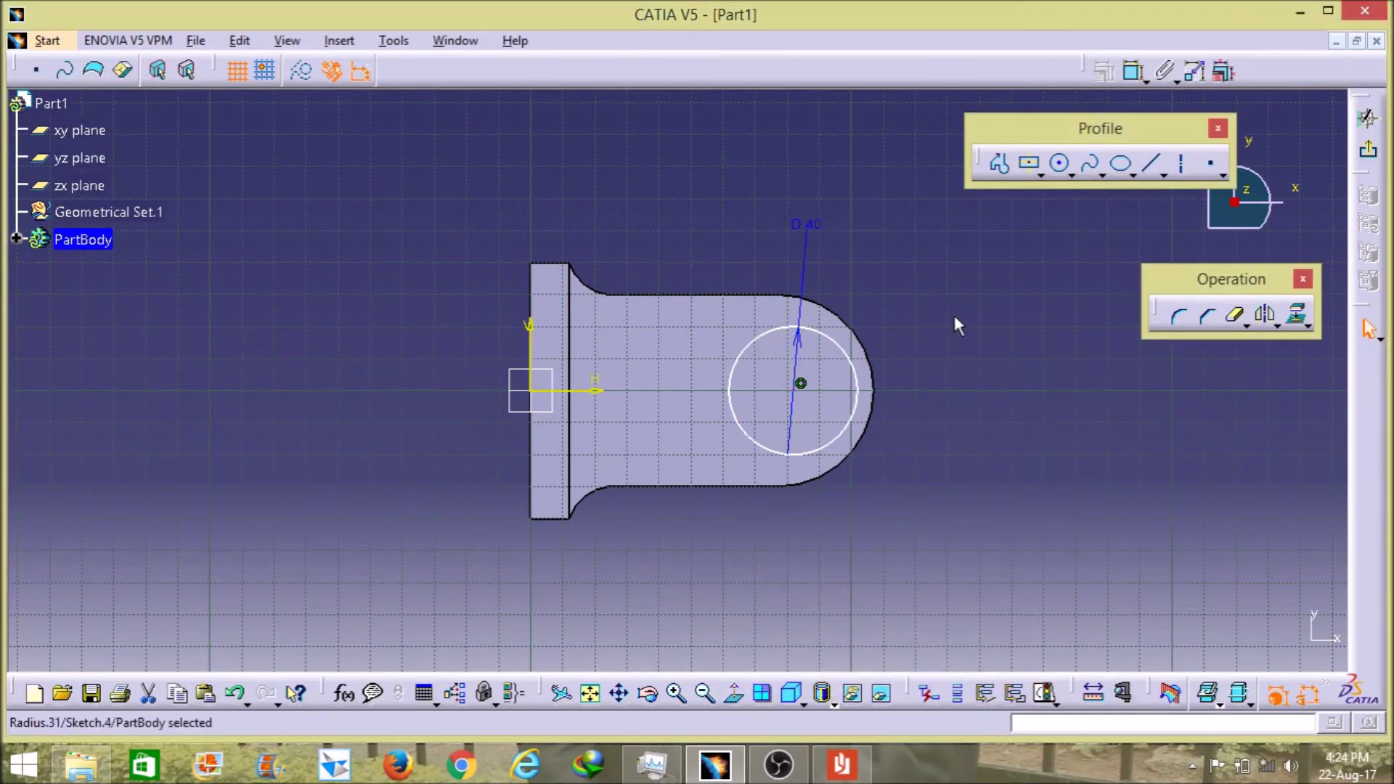
Step: Add a concentric circle on the same centre and dimension it to 25 mm diameter
{"action": "left_click", "coordinate": [1061, 164]}
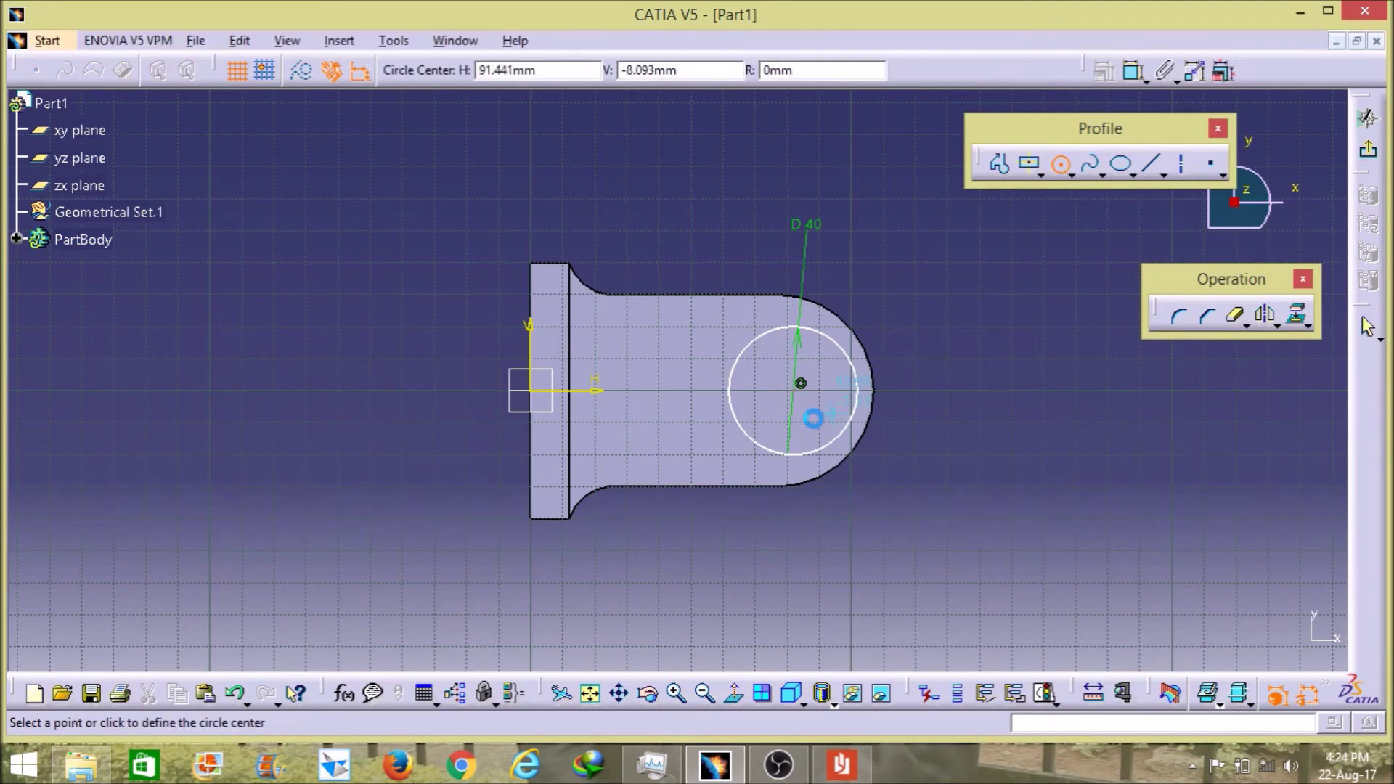
{"action": "left_click", "coordinate": [800, 384]}
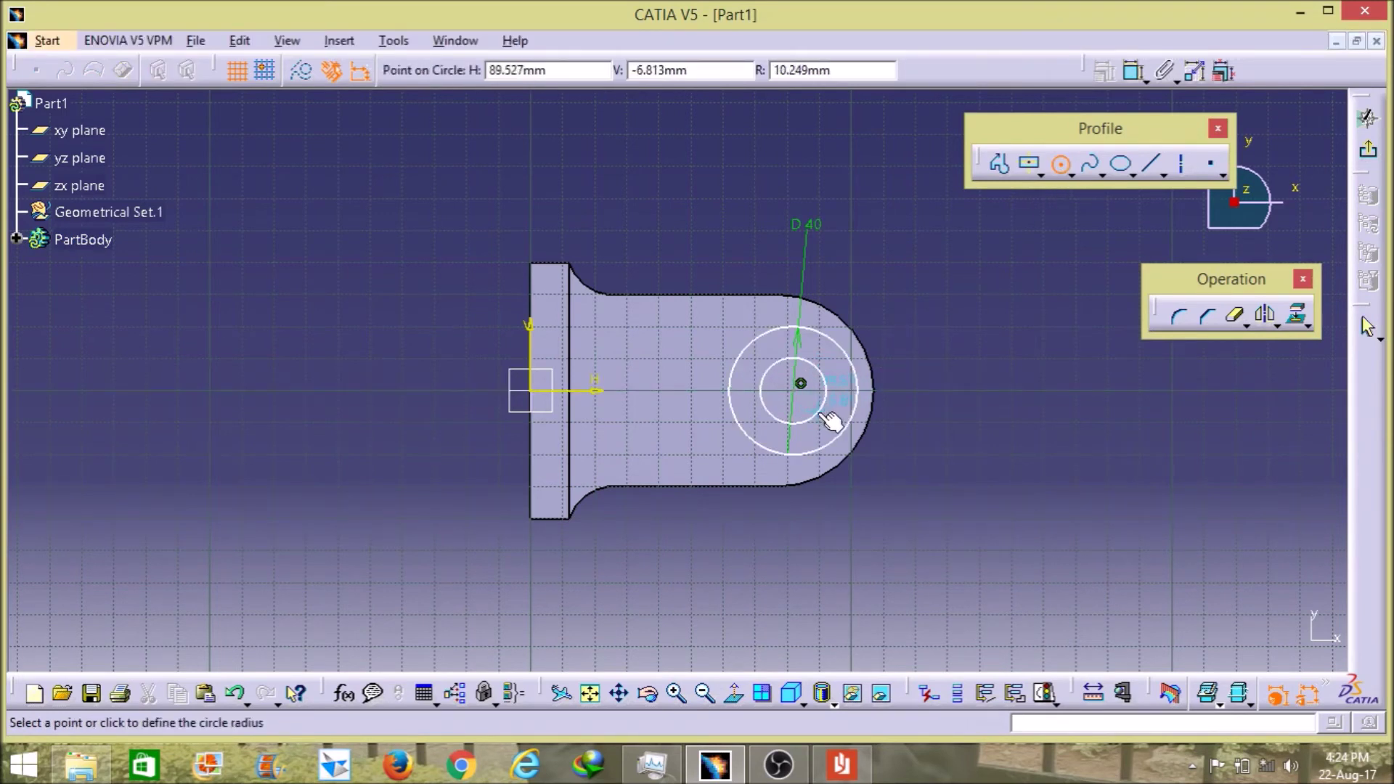
{"action": "left_click", "coordinate": [823, 412]}
{"action": "left_click", "coordinate": [1132, 72]}
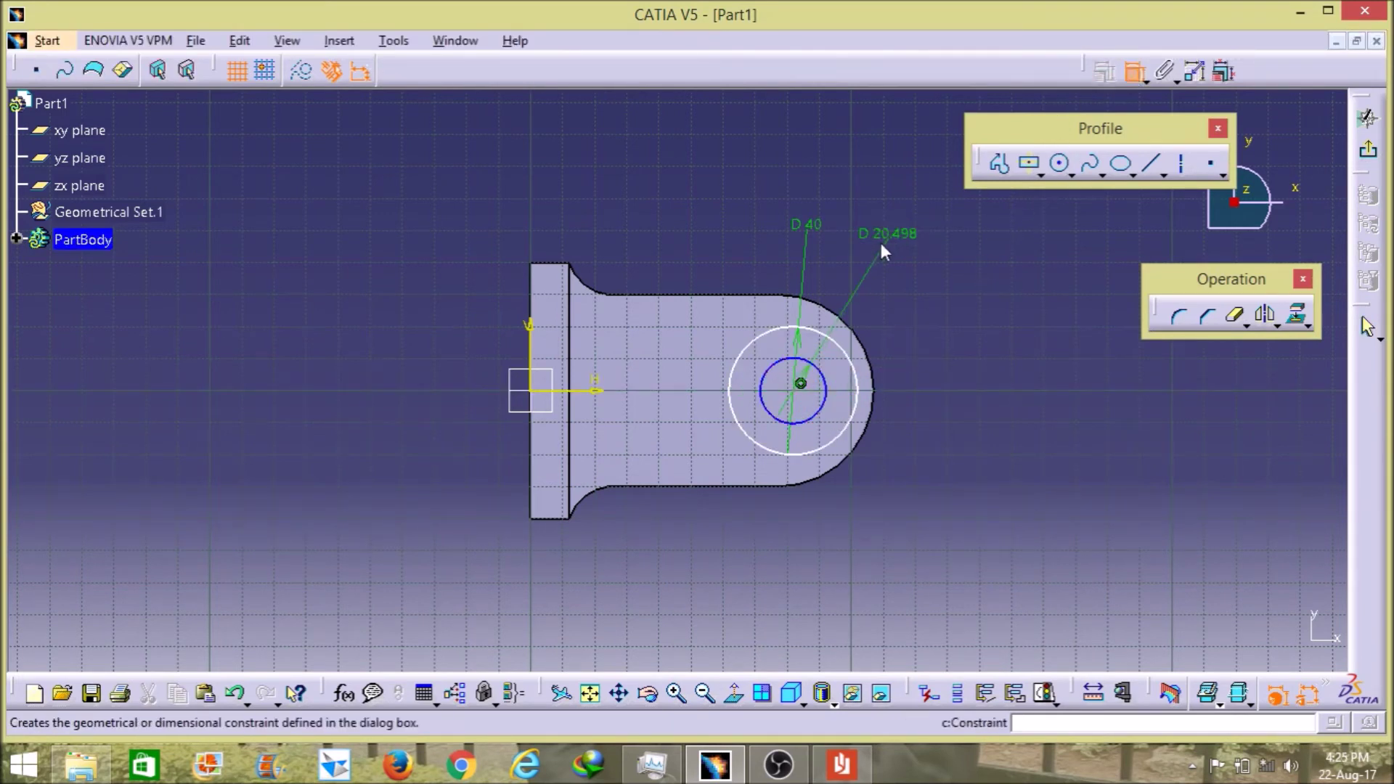
{"action": "double_click", "coordinate": [907, 229]}
{"action": "type", "text": "25"}
{"action": "key", "text": "Return"}
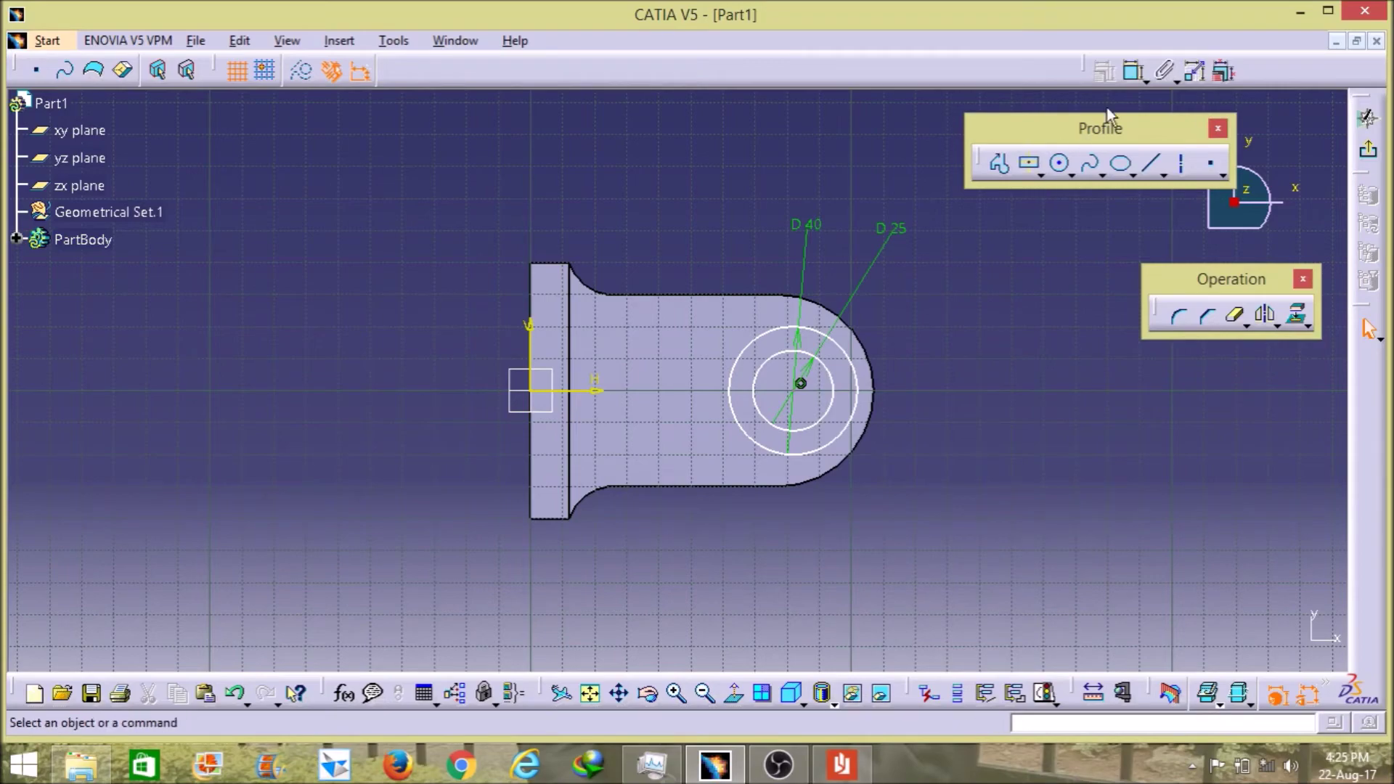
{"action": "left_click", "coordinate": [841, 763]}
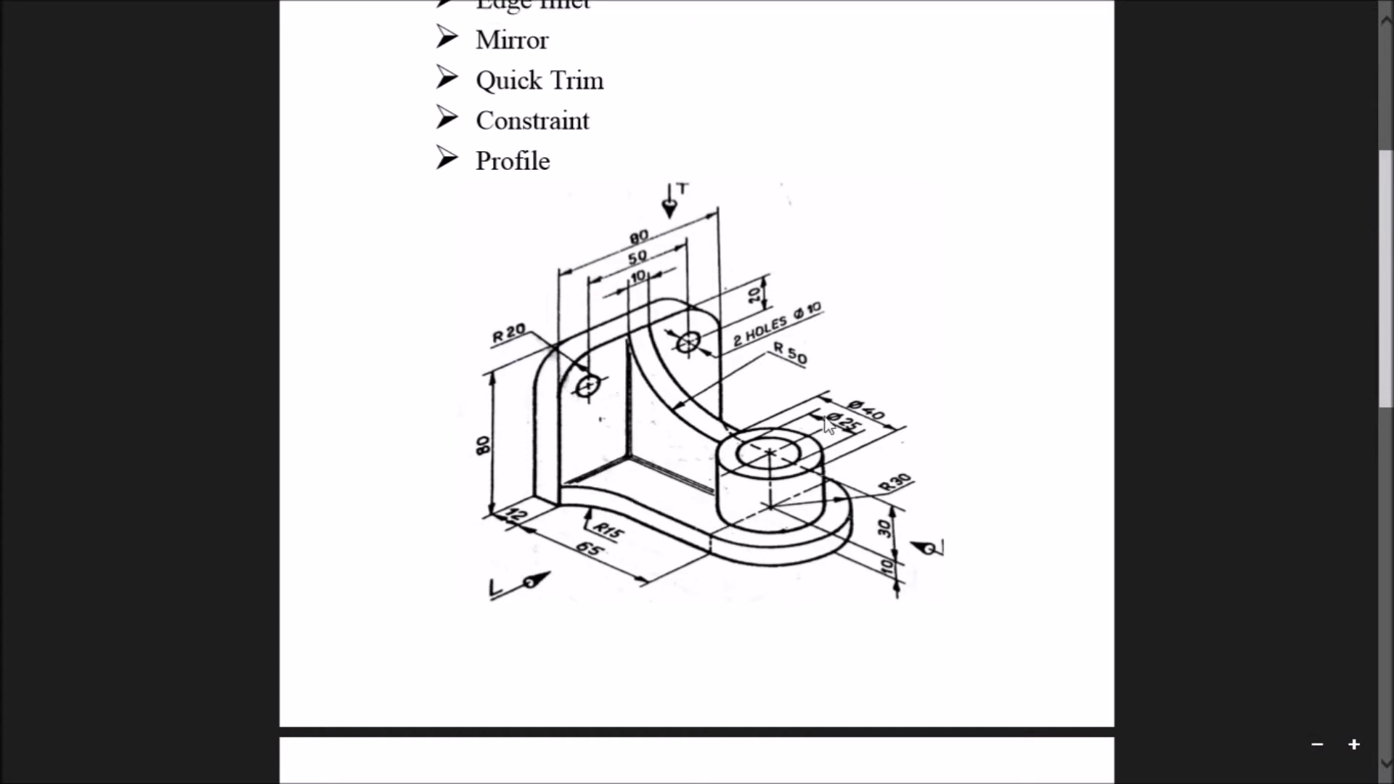
Step: Minimise the bearing bracket drawing to return to the CATIA sketch
{"action": "left_click", "coordinate": [1324, 5]}
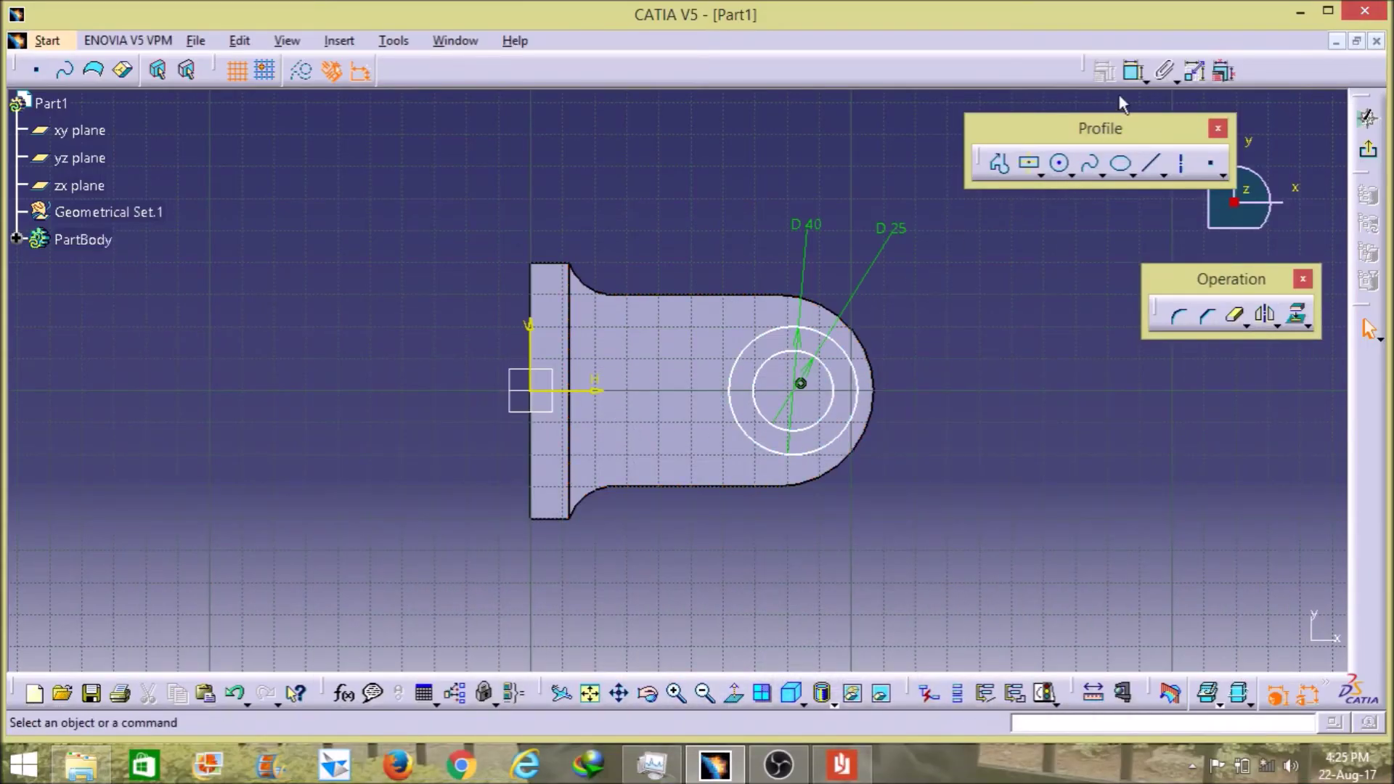
Step: Dimension the circles' centre 65 mm from the upright's face line, replacing 69.87
{"action": "left_click", "coordinate": [1132, 71]}
{"action": "left_click", "coordinate": [569, 348]}
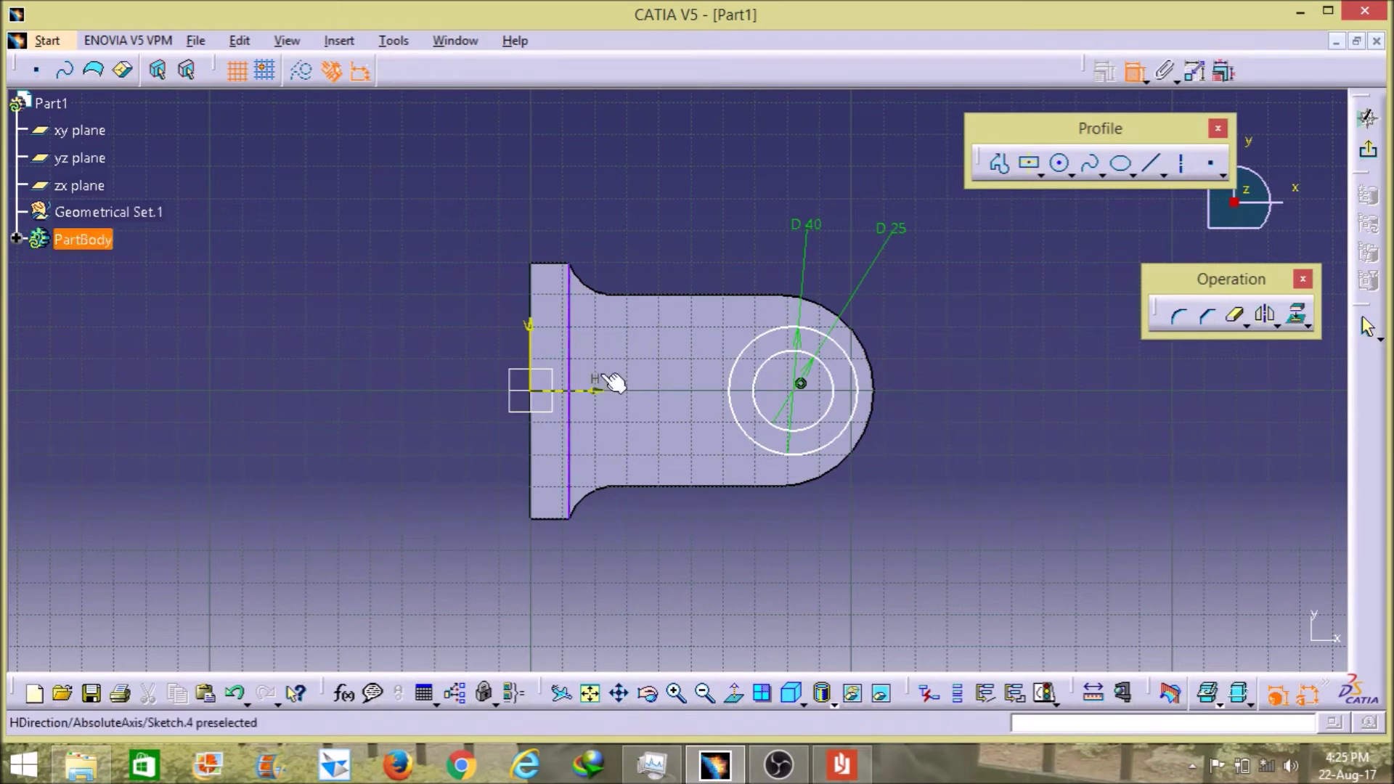
{"action": "left_click", "coordinate": [800, 384]}
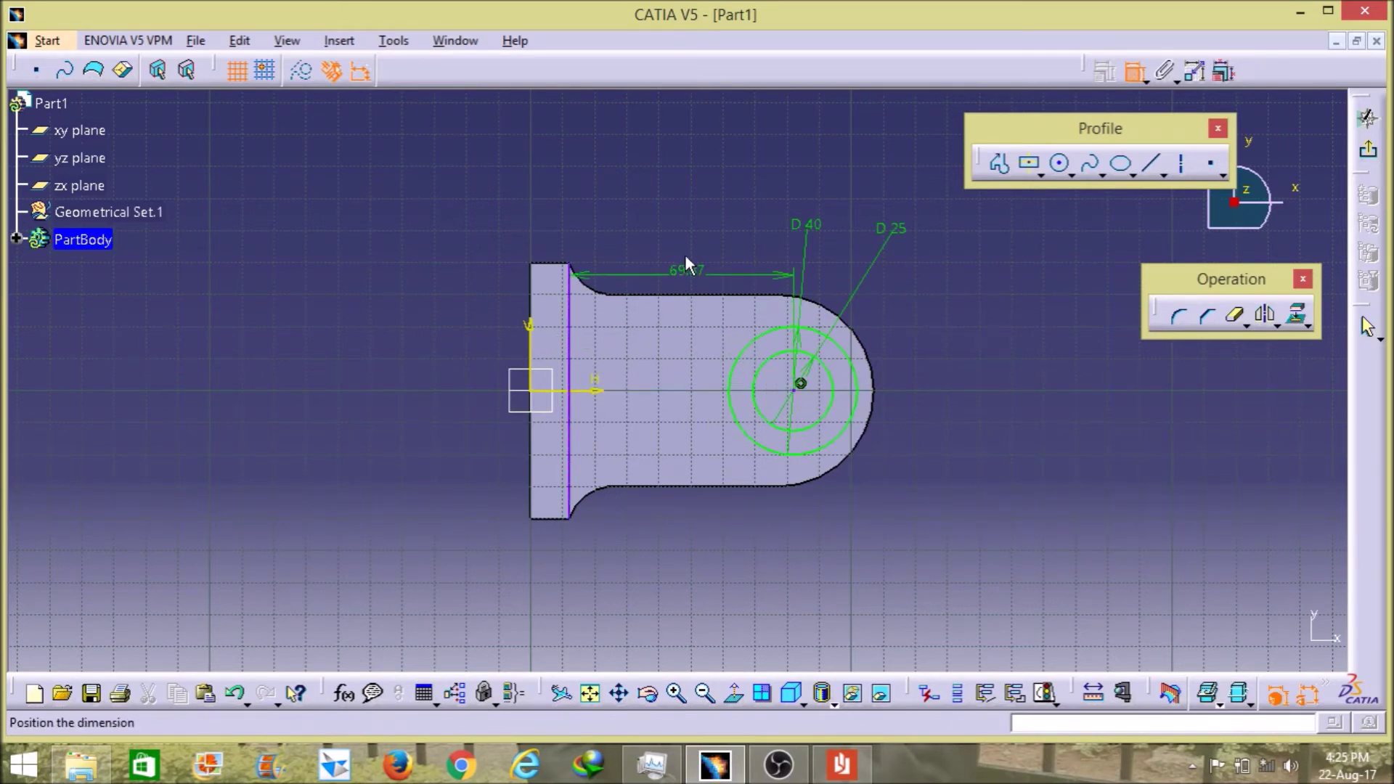
{"action": "left_click", "coordinate": [688, 225]}
{"action": "double_click", "coordinate": [688, 225]}
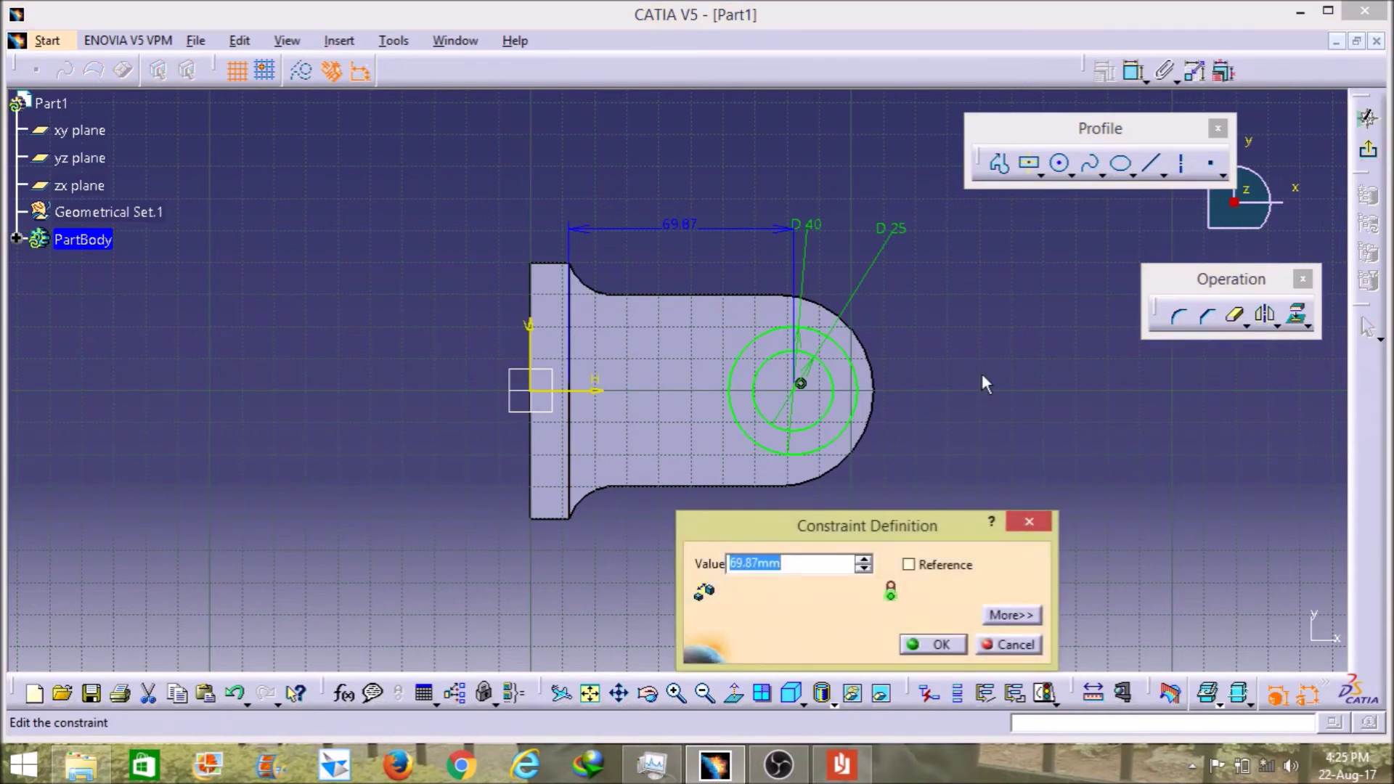
{"action": "type", "text": "65"}
{"action": "key", "text": "Return"}
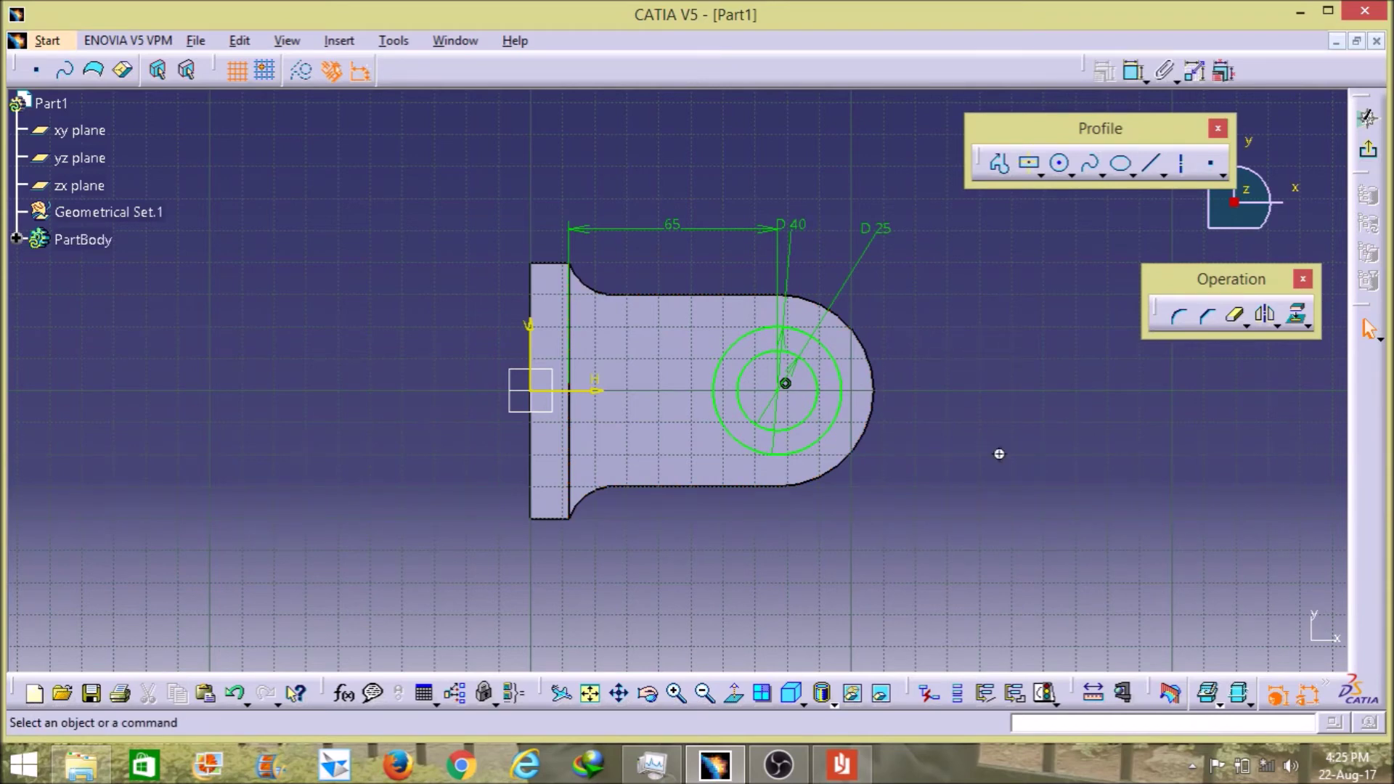
{"action": "middle_click_drag", "start_coordinate": [1000, 455], "coordinate": [930, 466]}
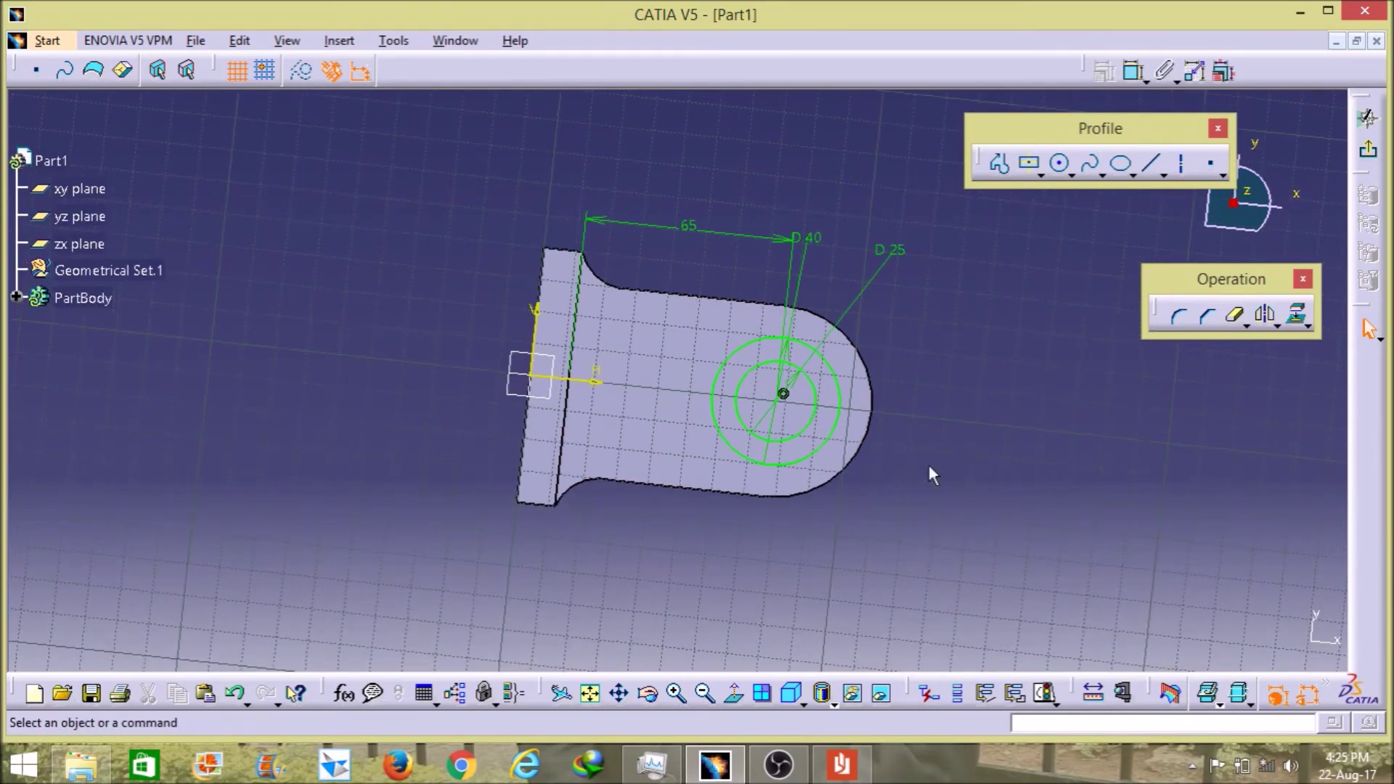
Step: Exit the boss sketch and start a pad on Sketch.4, checking the reference drawing
{"action": "left_click", "coordinate": [1367, 151]}
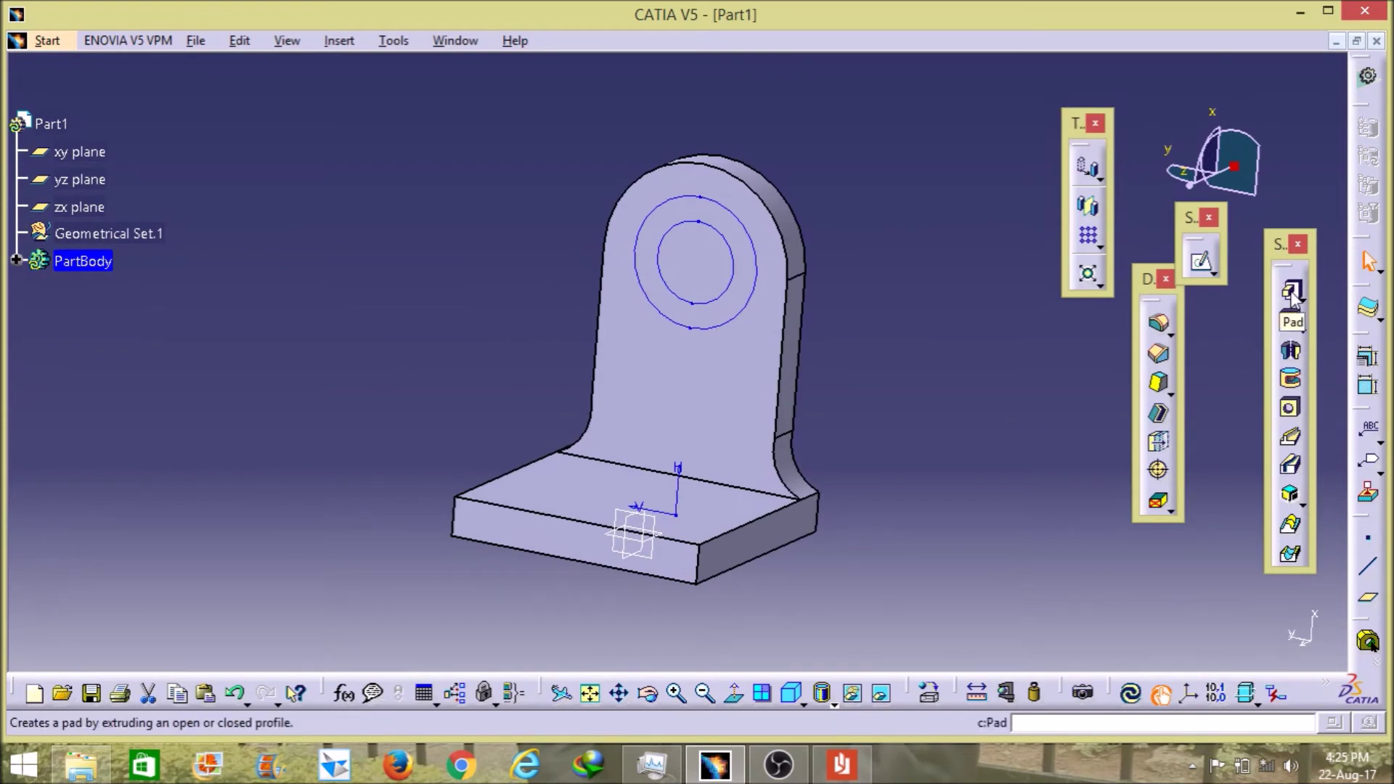
{"action": "left_click", "coordinate": [1292, 292]}
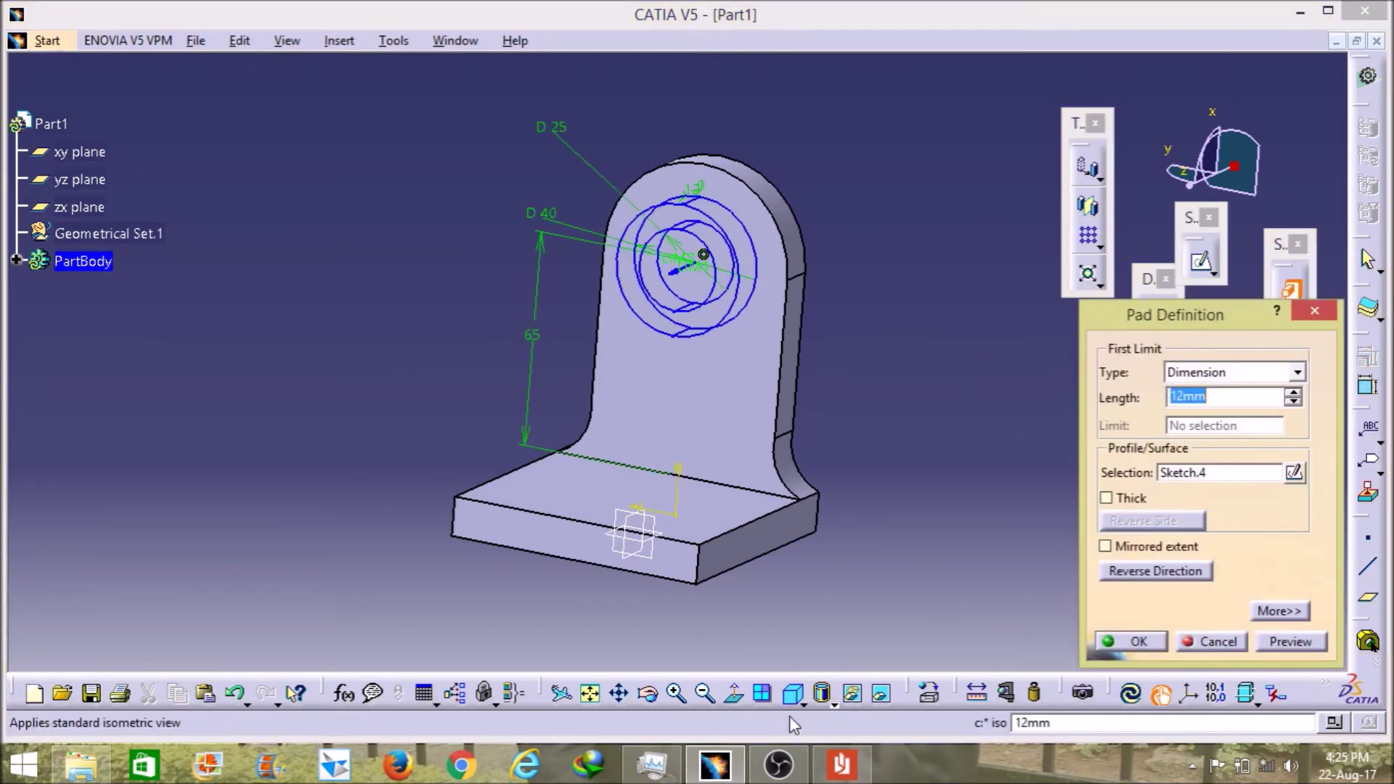
{"action": "left_click", "coordinate": [840, 764]}
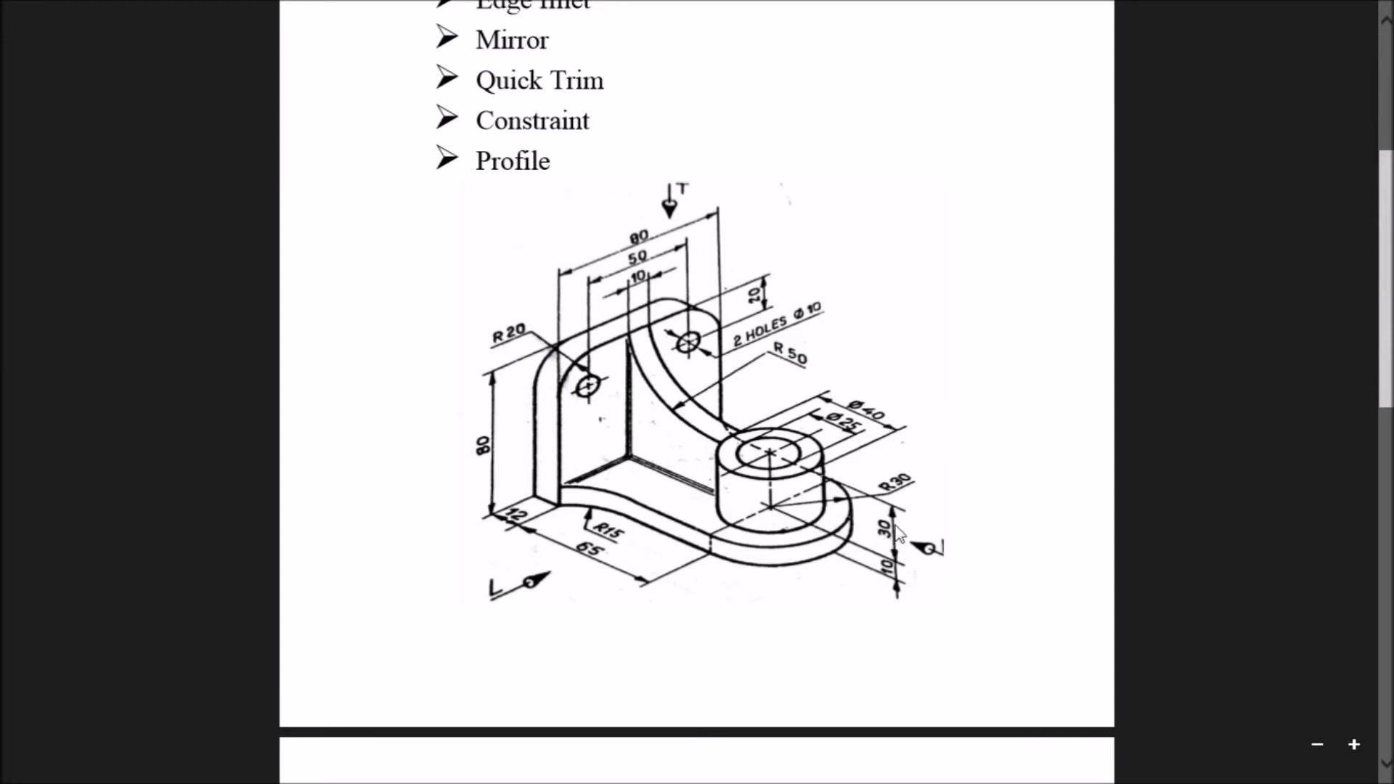
{"action": "mouse_move", "coordinate": [1322, 9]}
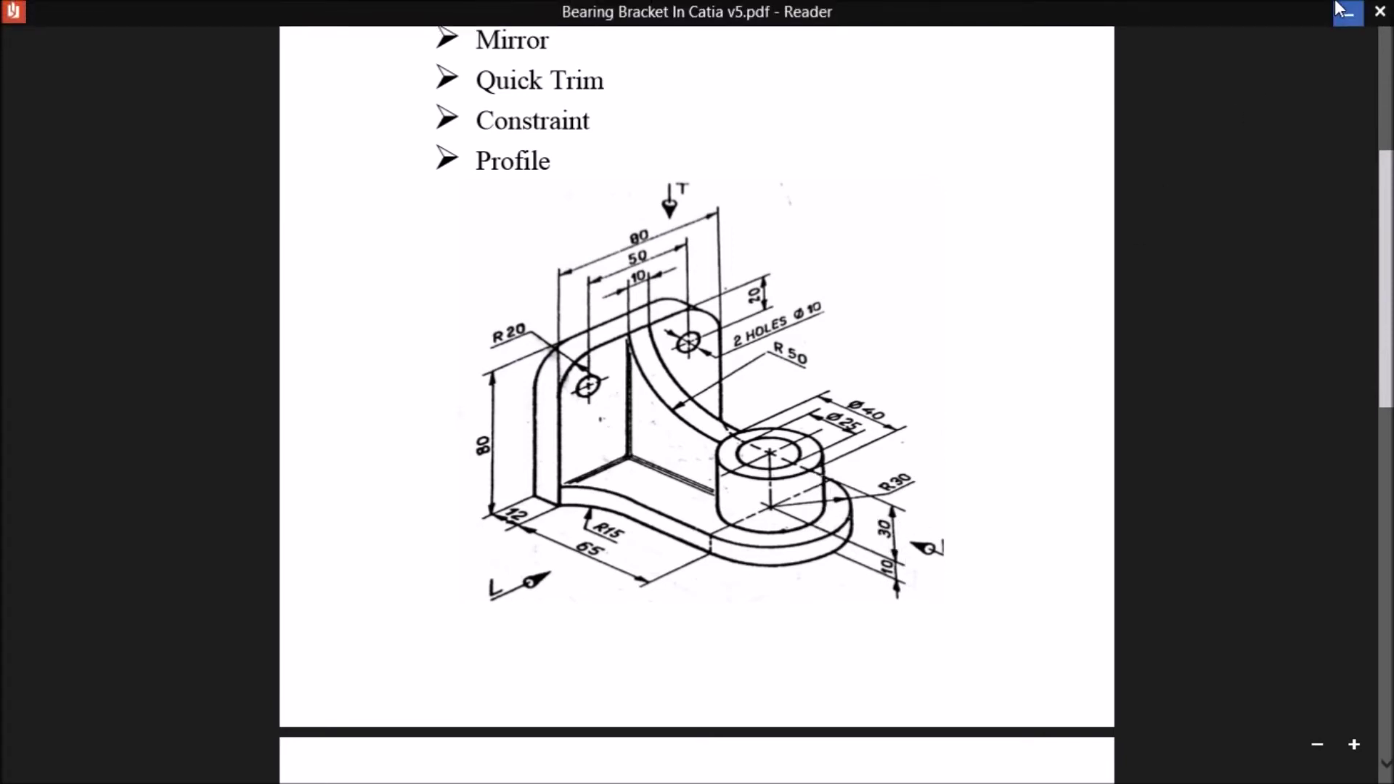
{"action": "left_click", "coordinate": [1344, 18]}
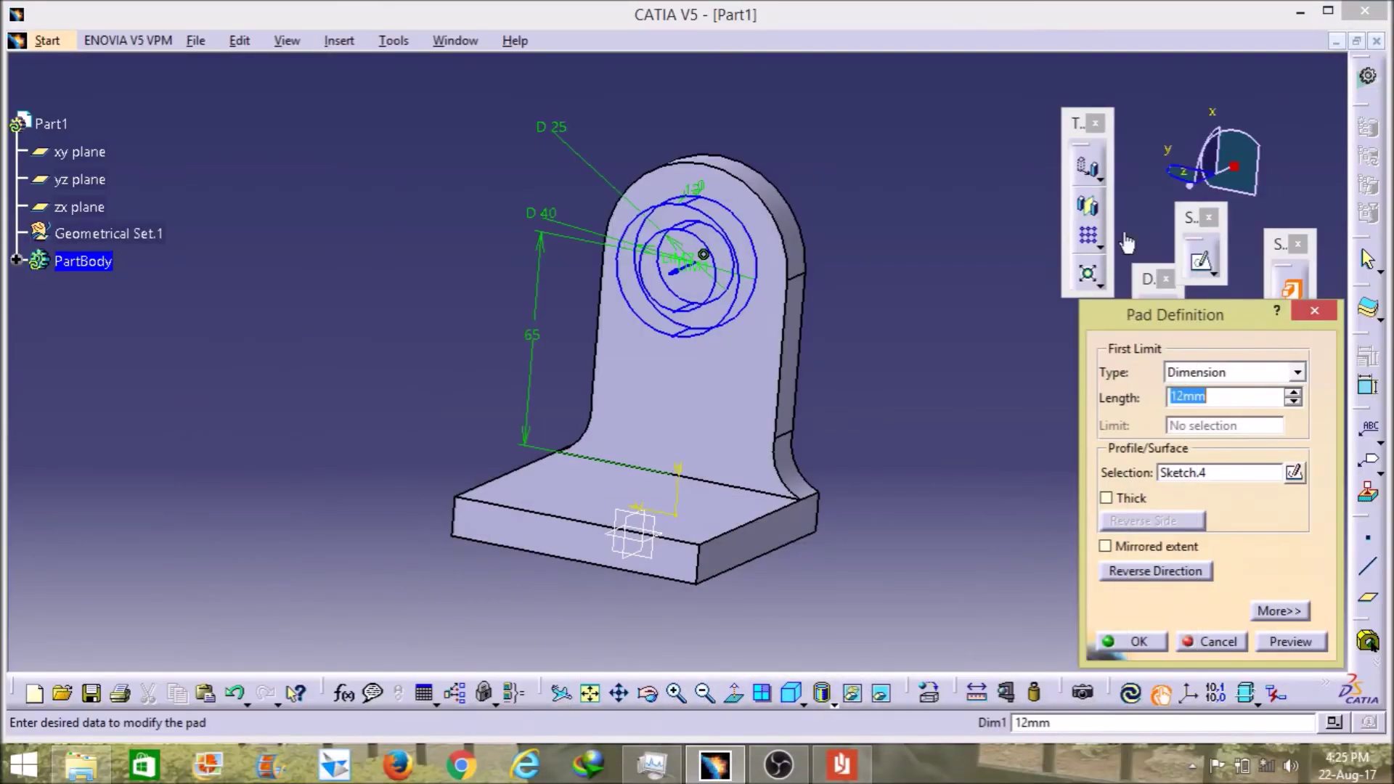
Step: Change the boss pad length from 12 mm to 30 mm and compare with the drawing
{"action": "left_click", "coordinate": [1183, 398]}
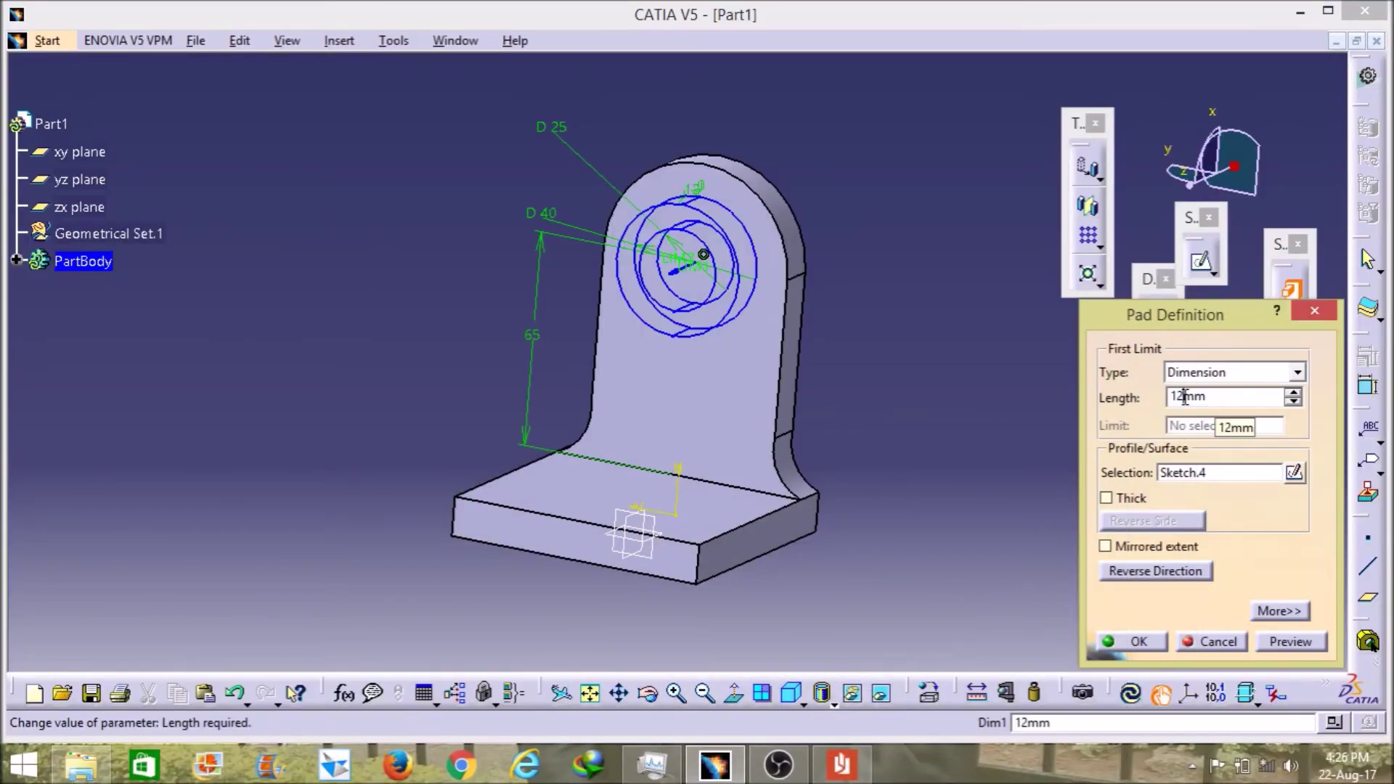
{"action": "type", "text": "0"}
{"action": "key", "text": "BackSpace"}
{"action": "key", "text": "BackSpace"}
{"action": "key", "text": "BackSpace"}
{"action": "type", "text": "30"}
{"action": "key", "text": "Return"}
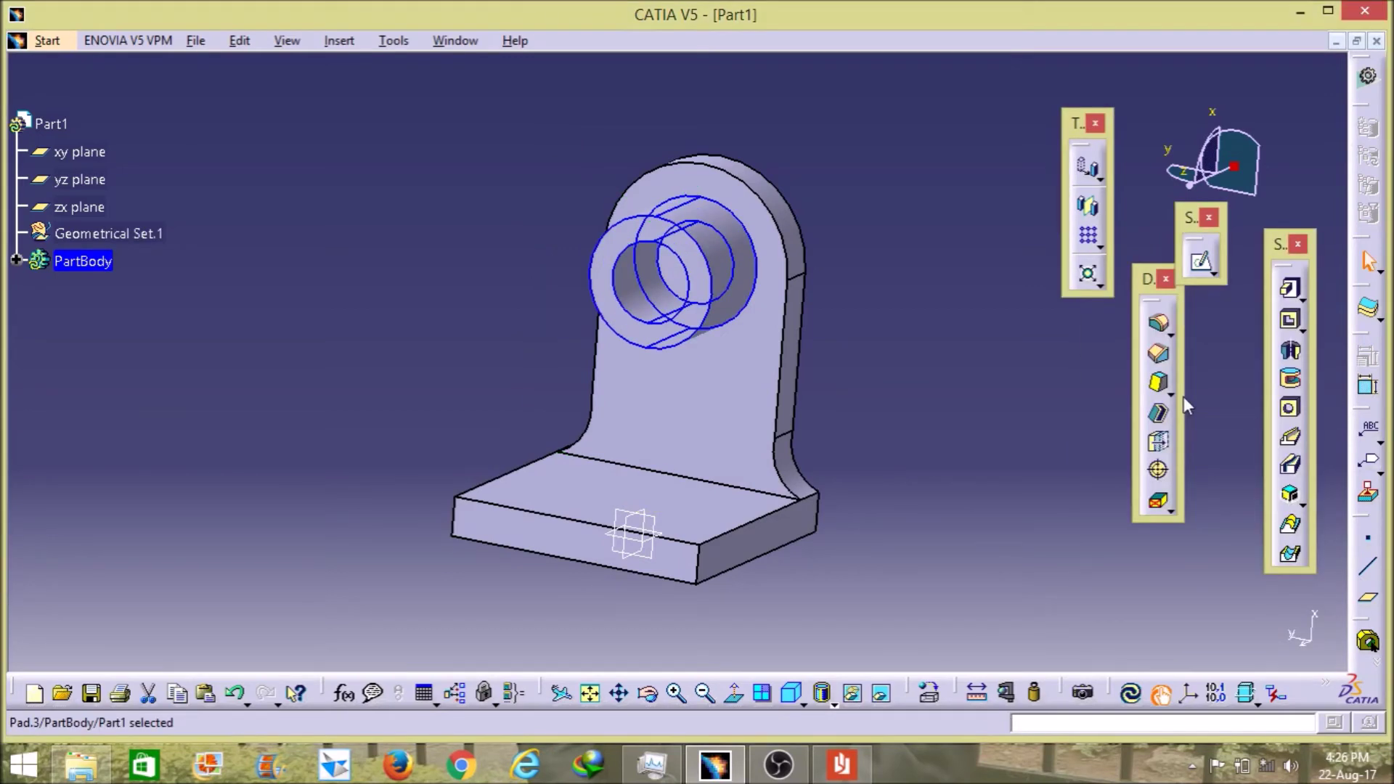
{"action": "left_click", "coordinate": [1038, 409]}
{"action": "middle_click_drag", "start_coordinate": [944, 427], "coordinate": [828, 425]}
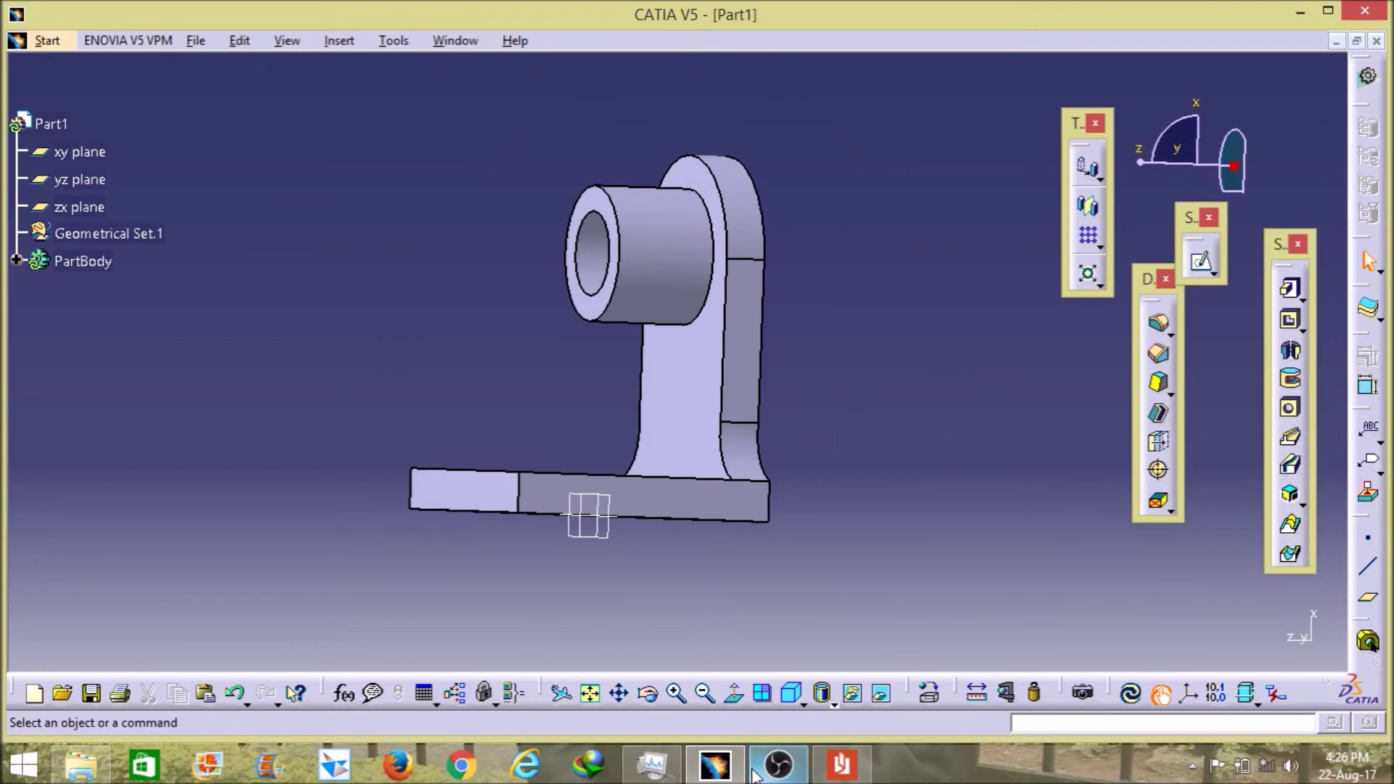
{"action": "left_click", "coordinate": [841, 763]}
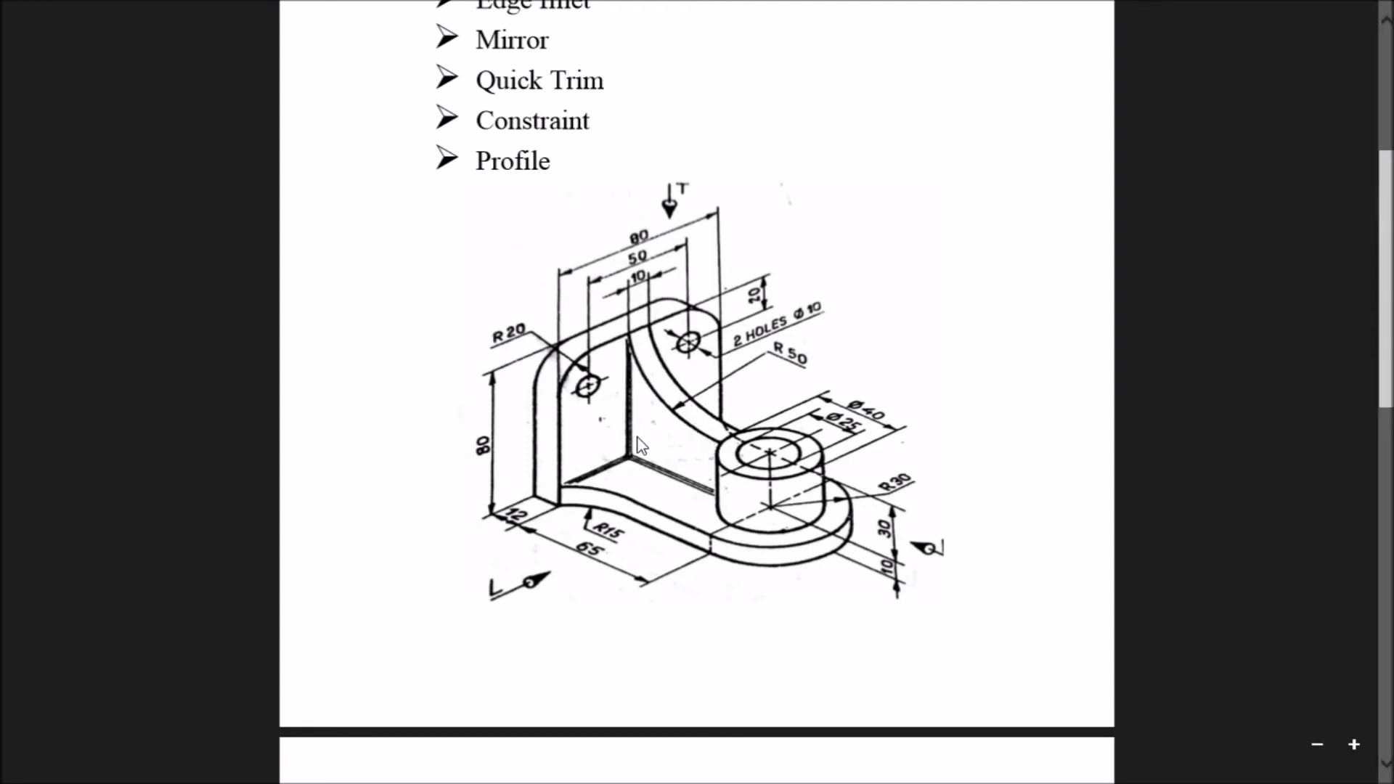
{"action": "key", "text": "Escape"}
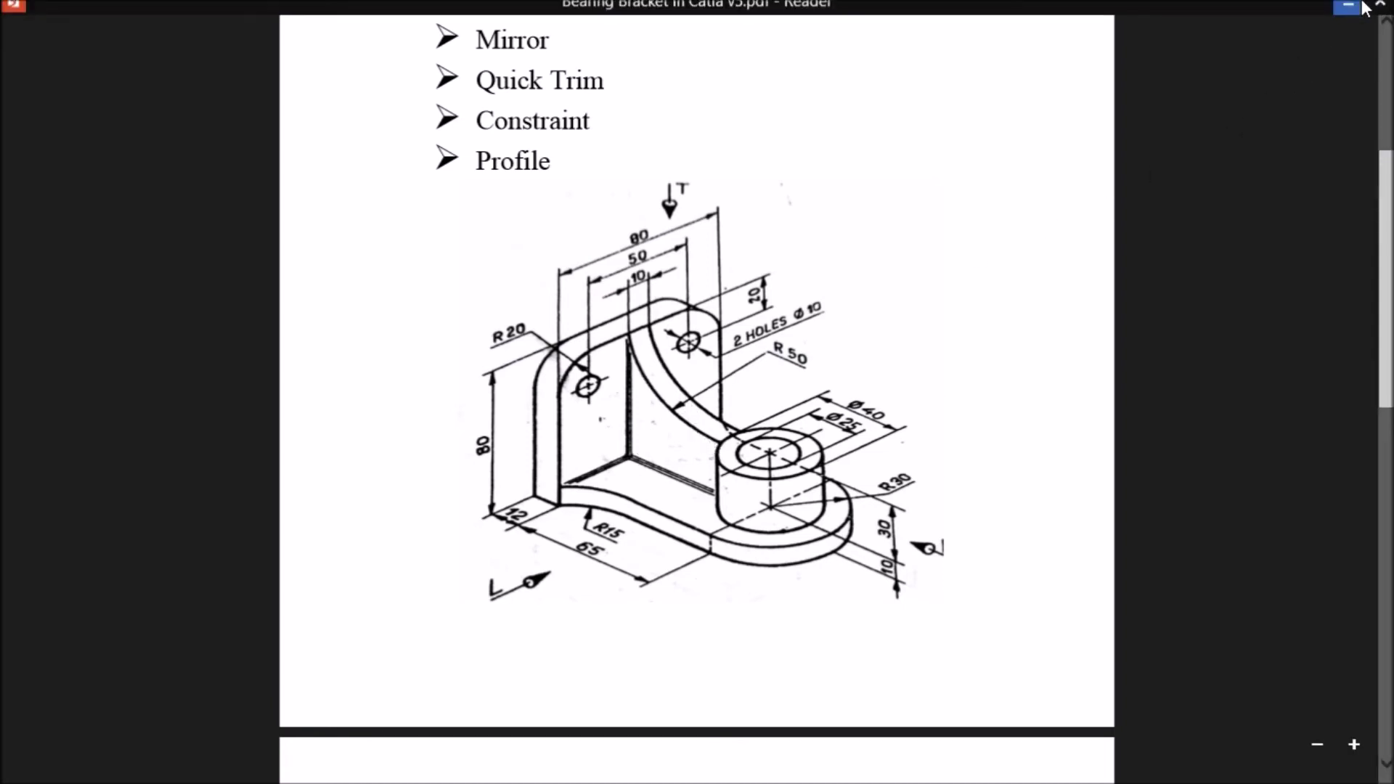
{"action": "left_click", "coordinate": [1332, 7]}
Step: Orbit the part to an isometric-like view and select the zx plane
{"action": "middle_click_drag", "start_coordinate": [526, 382], "coordinate": [769, 464]}
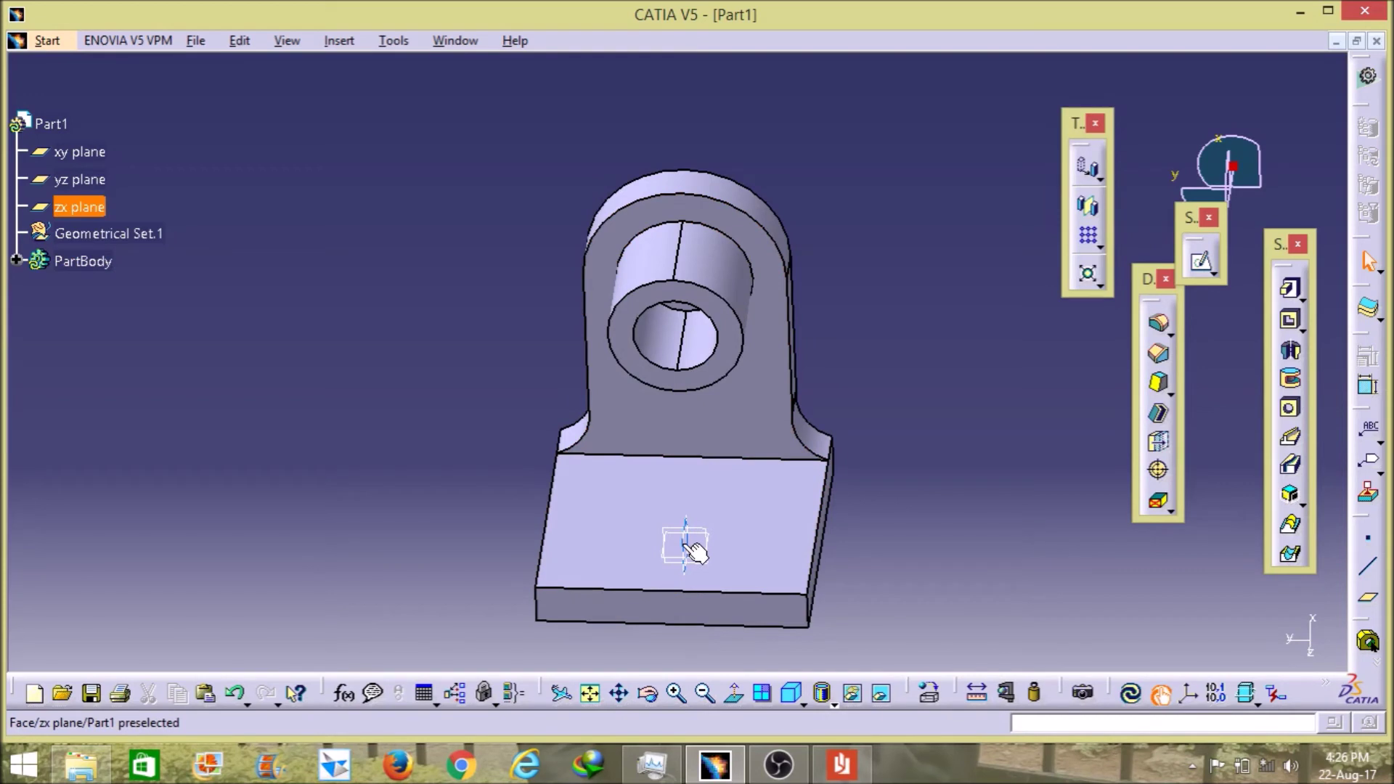
{"action": "middle_click_drag", "start_coordinate": [911, 506], "coordinate": [770, 297]}
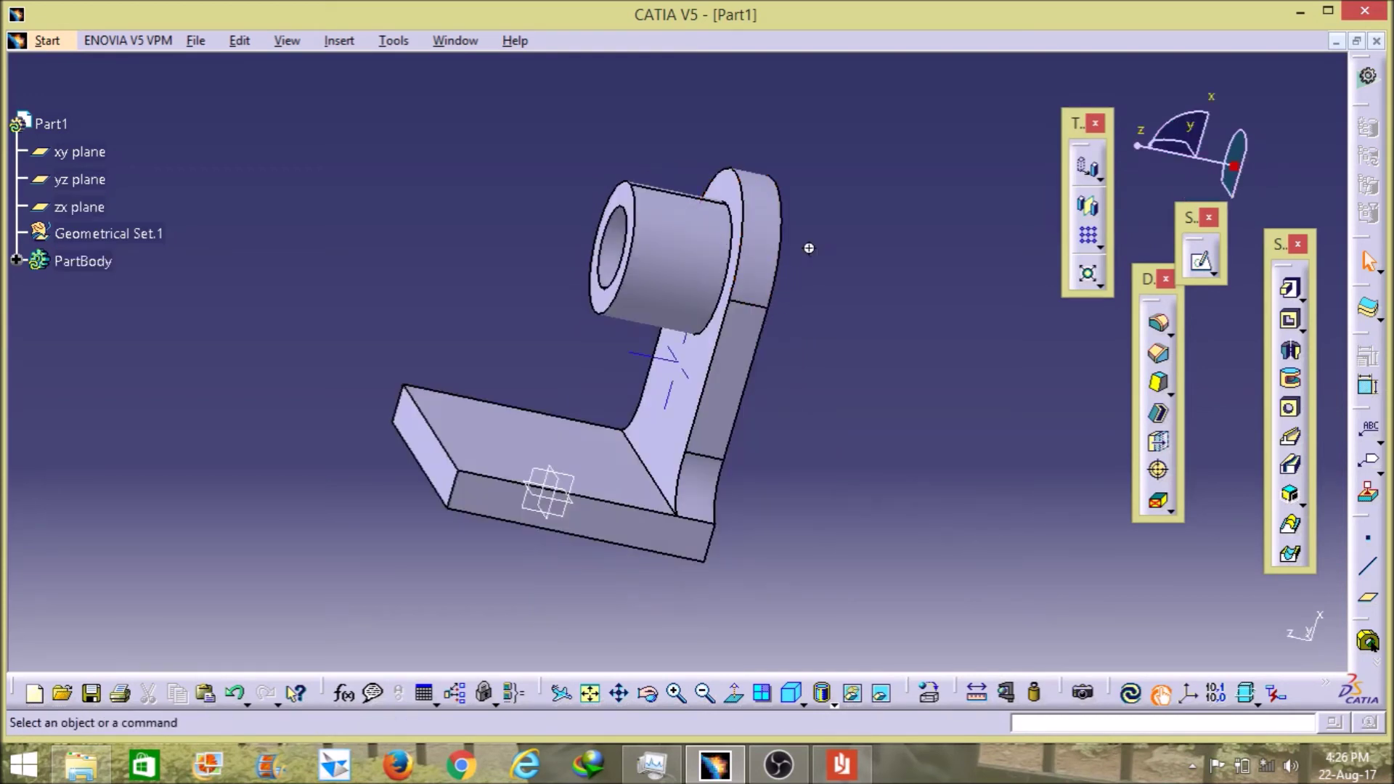
{"action": "middle_click_drag", "start_coordinate": [808, 247], "coordinate": [830, 261]}
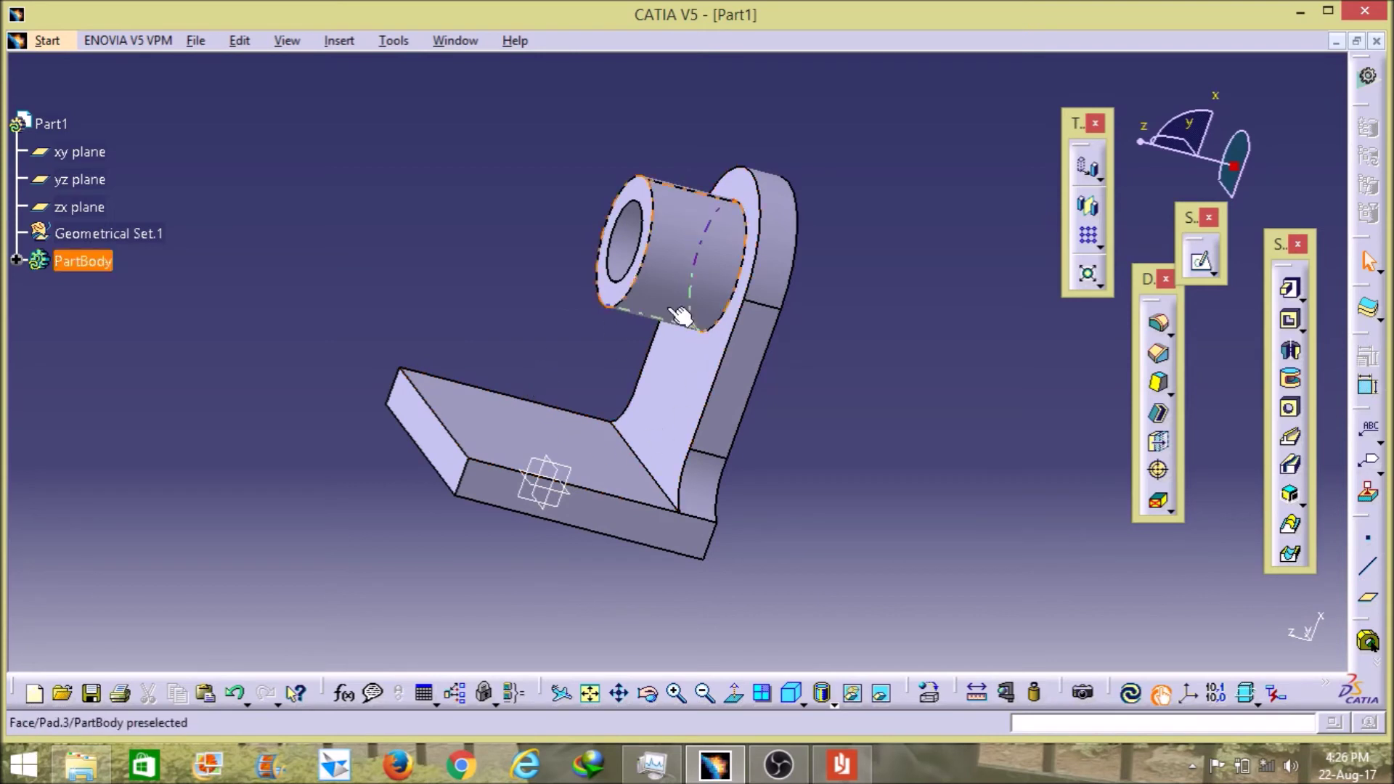
{"action": "middle_click_drag", "start_coordinate": [845, 379], "coordinate": [846, 379]}
{"action": "middle_click_drag", "start_coordinate": [754, 501], "coordinate": [663, 476]}
{"action": "middle_click_drag", "start_coordinate": [623, 287], "coordinate": [537, 371]}
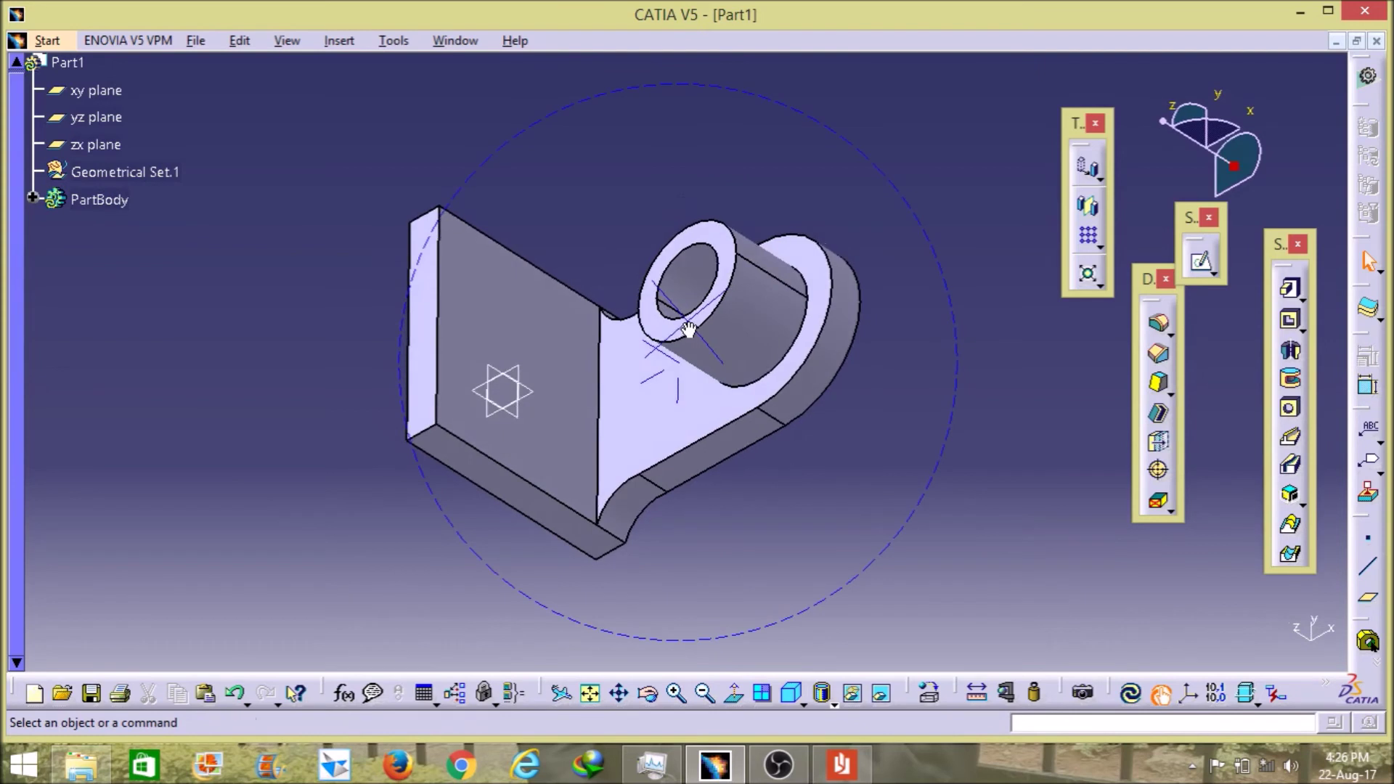
{"action": "left_click", "coordinate": [517, 384]}
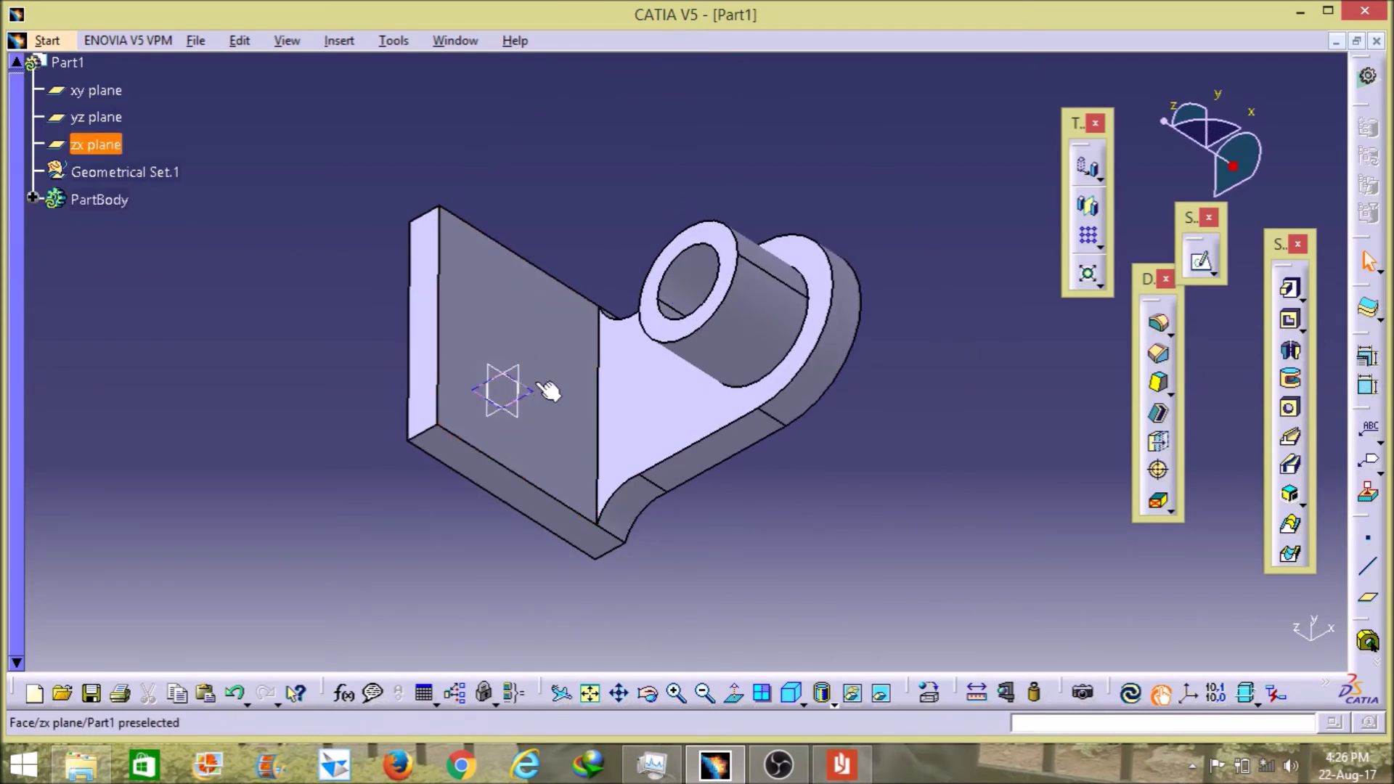
Step: Create a new sketch on the zx plane and compare it with the reference drawing
{"action": "left_click", "coordinate": [1202, 267]}
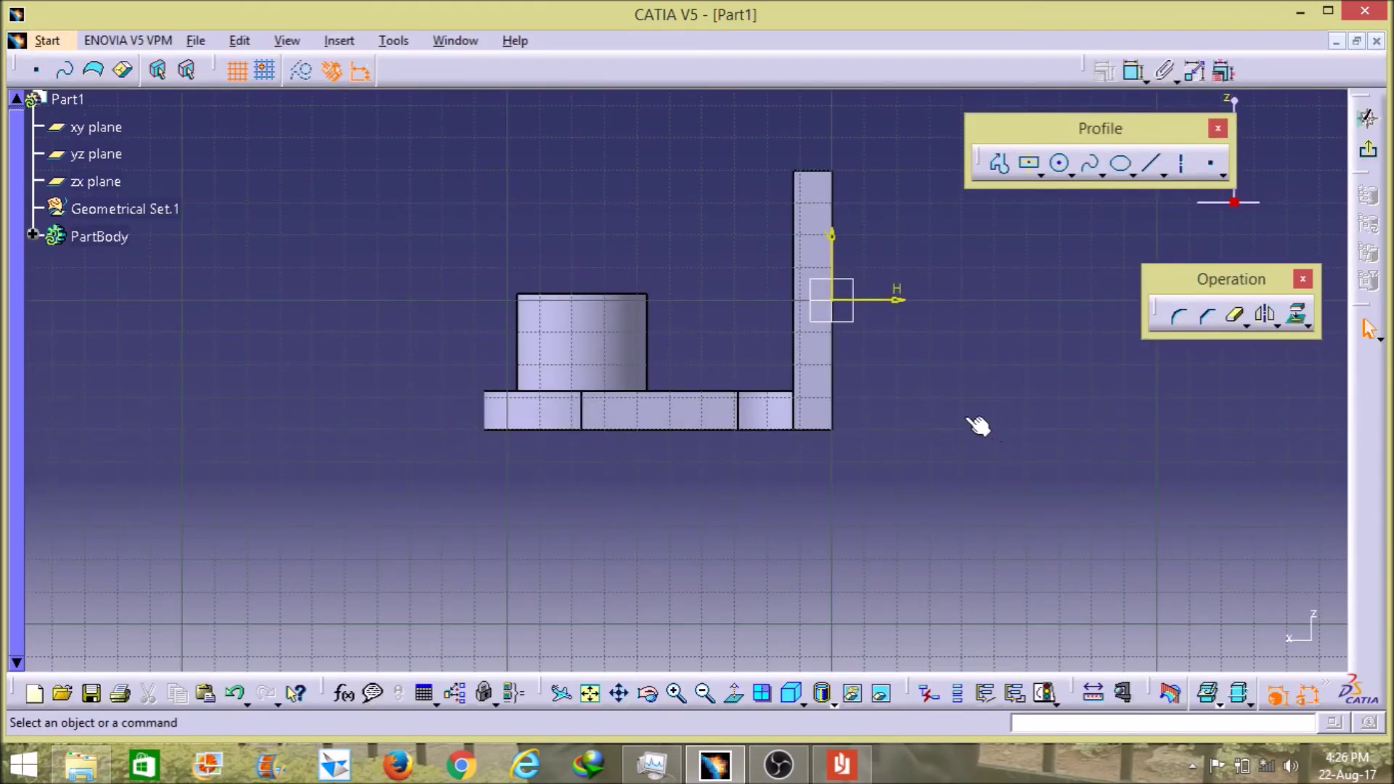
{"action": "mouse_move", "coordinate": [675, 239]}
{"action": "middle_mouse_down"}
{"action": "mouse_move", "coordinate": [738, 414]}
{"action": "mouse_move", "coordinate": [682, 554]}
{"action": "middle_mouse_up"}
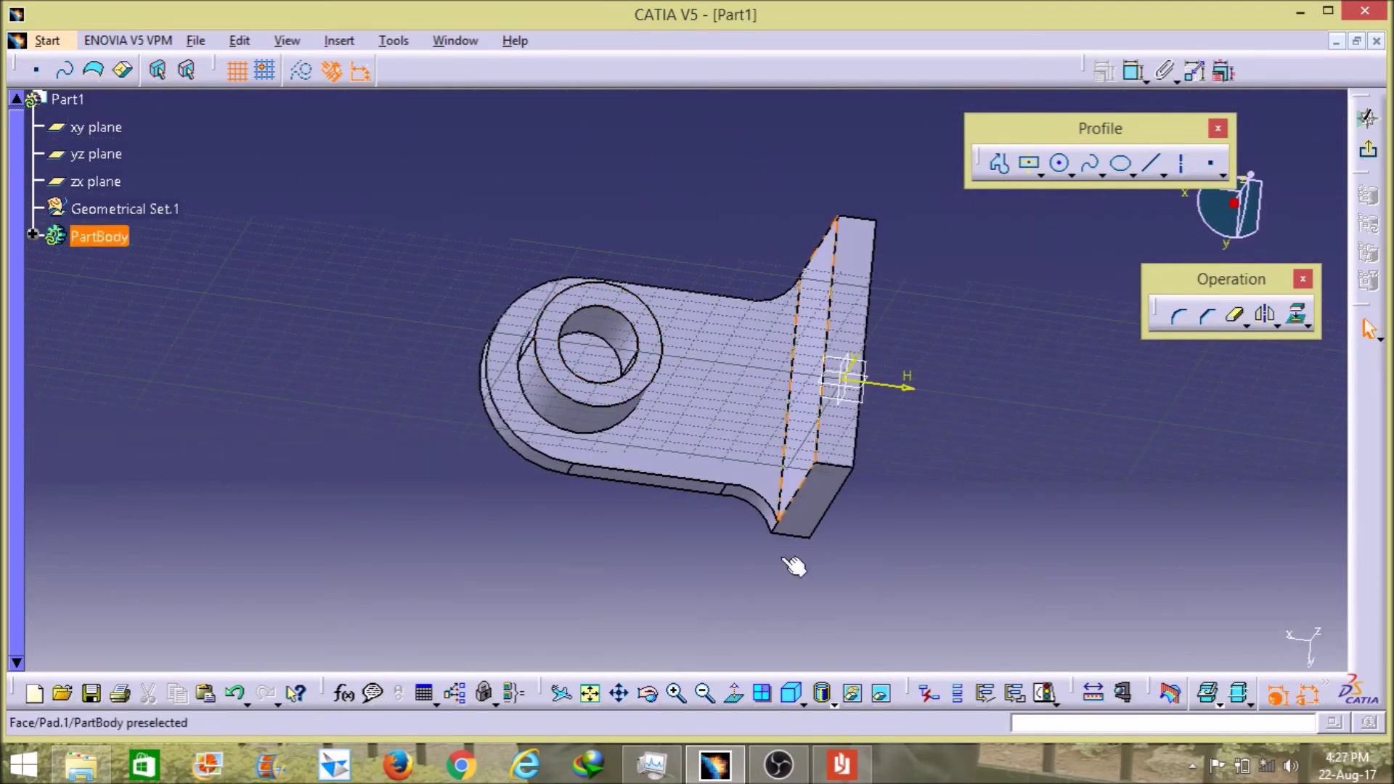
{"action": "left_click", "coordinate": [837, 759]}
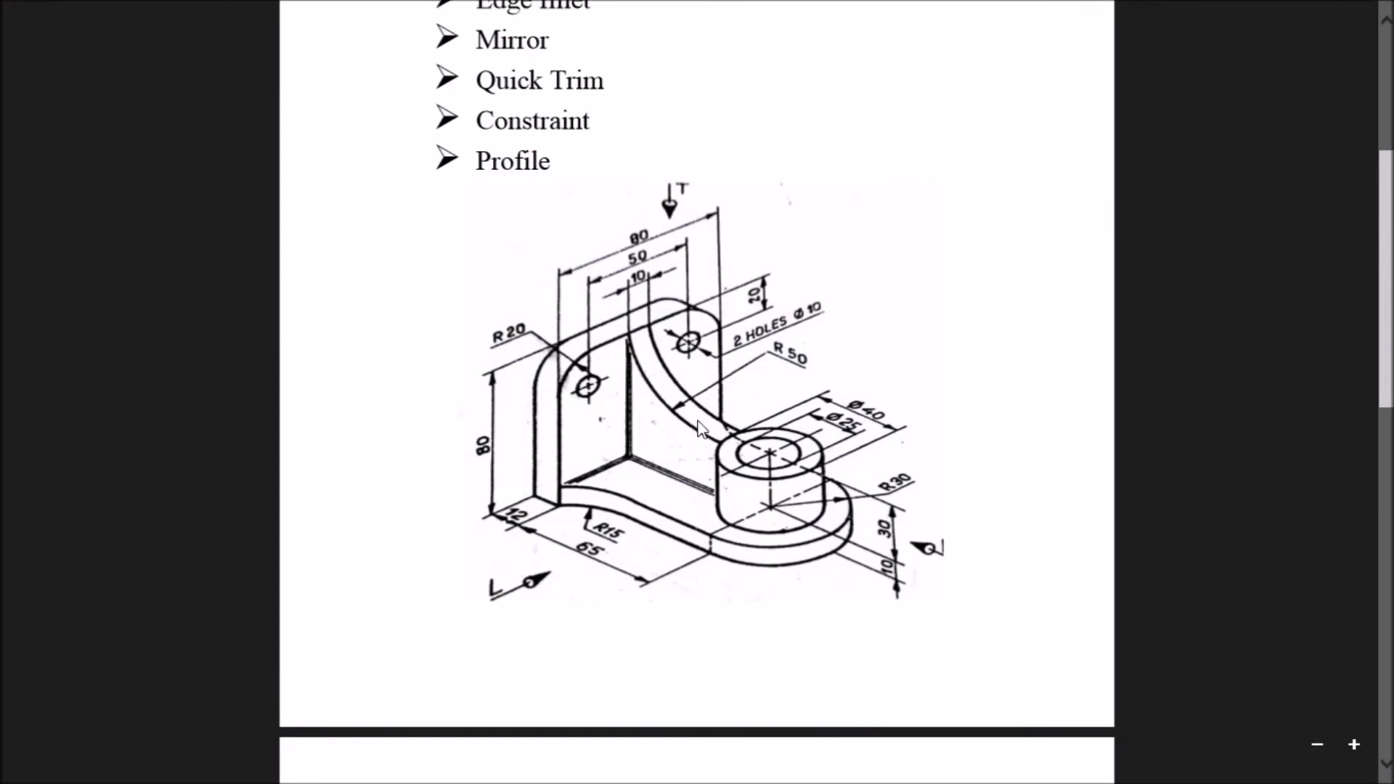
{"action": "left_click", "coordinate": [1335, 4]}
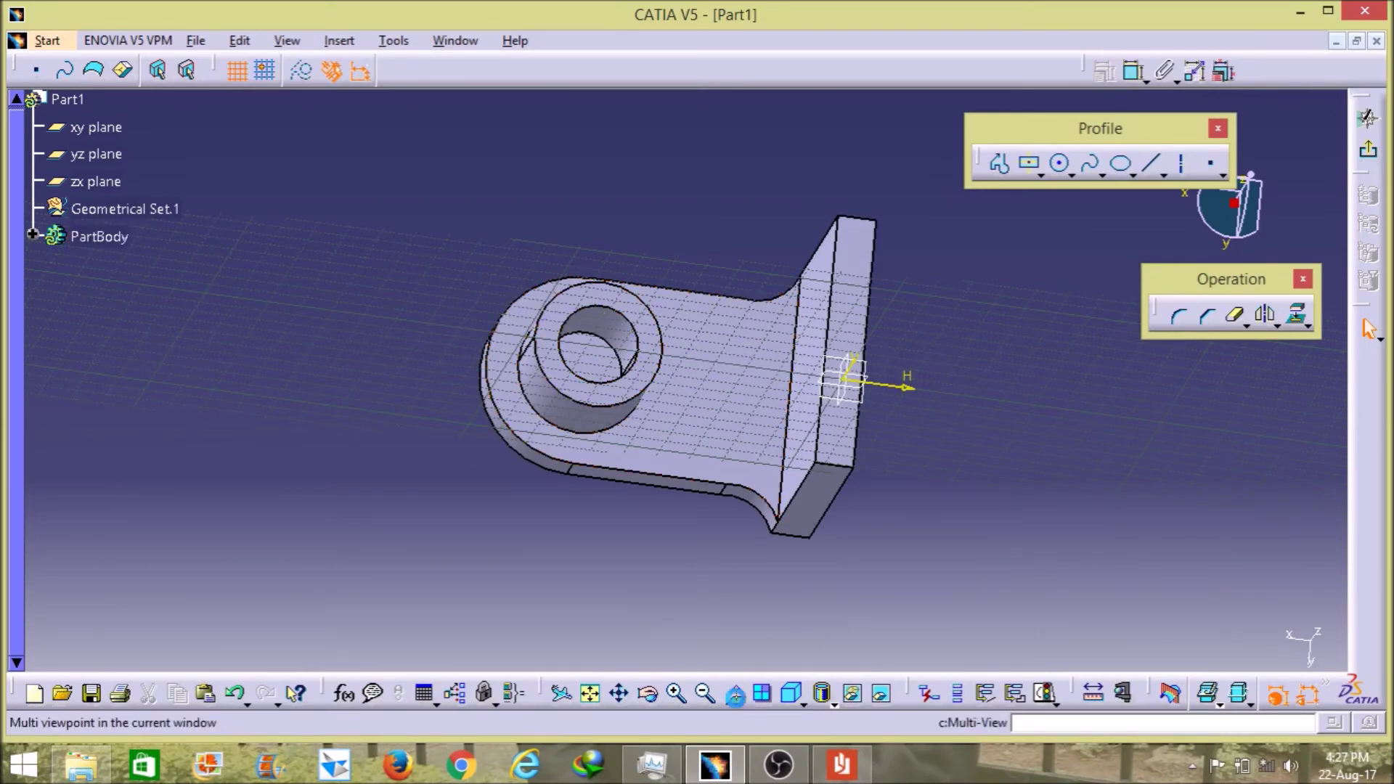
{"action": "left_click", "coordinate": [790, 693]}
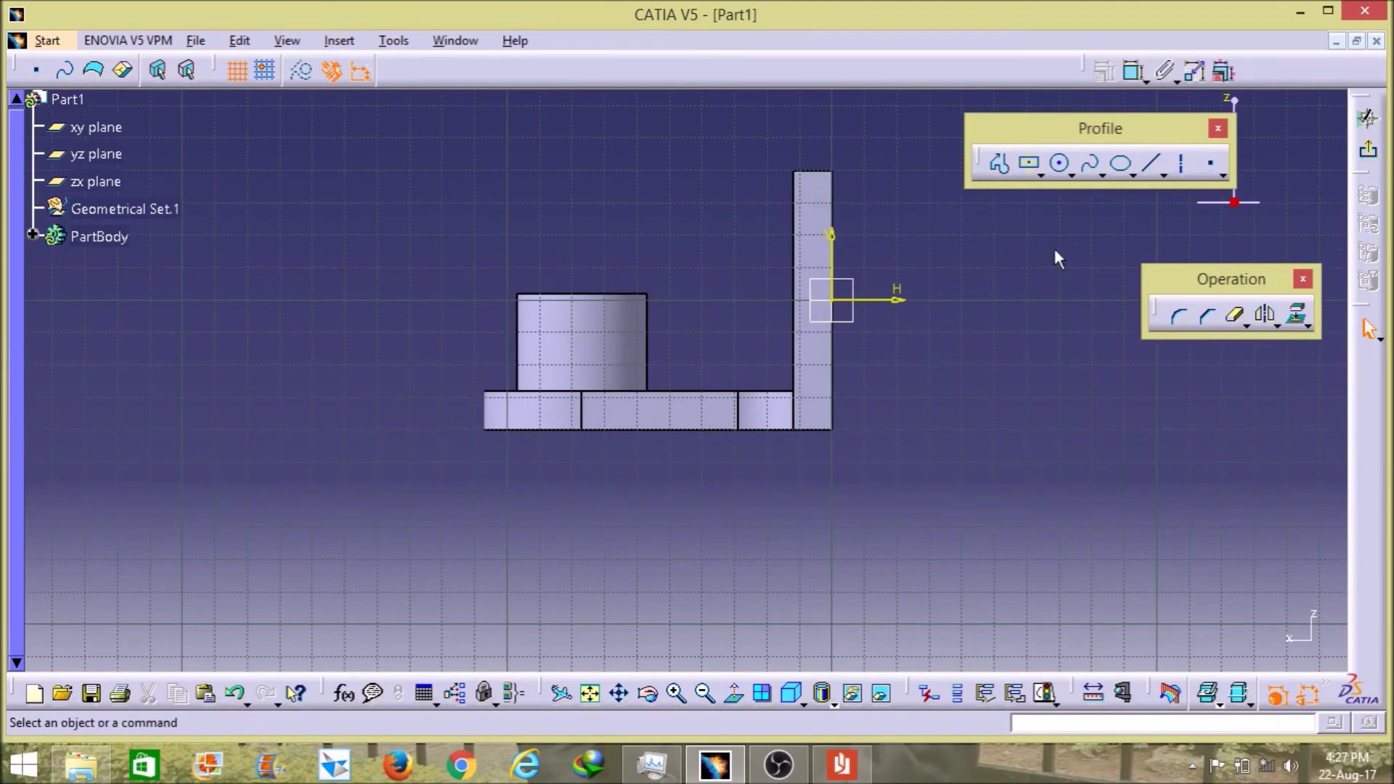
{"action": "left_click", "coordinate": [842, 764]}
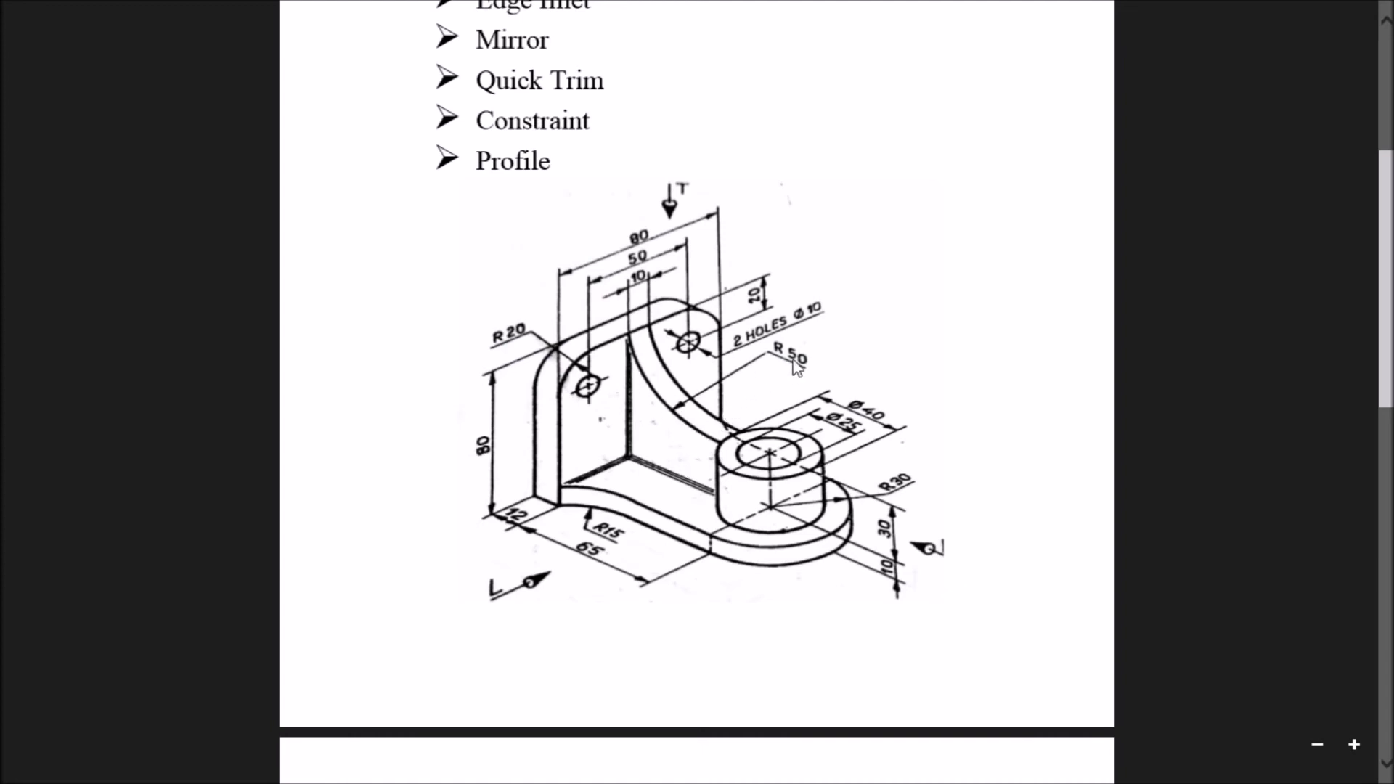
{"action": "left_click", "coordinate": [1341, 12]}
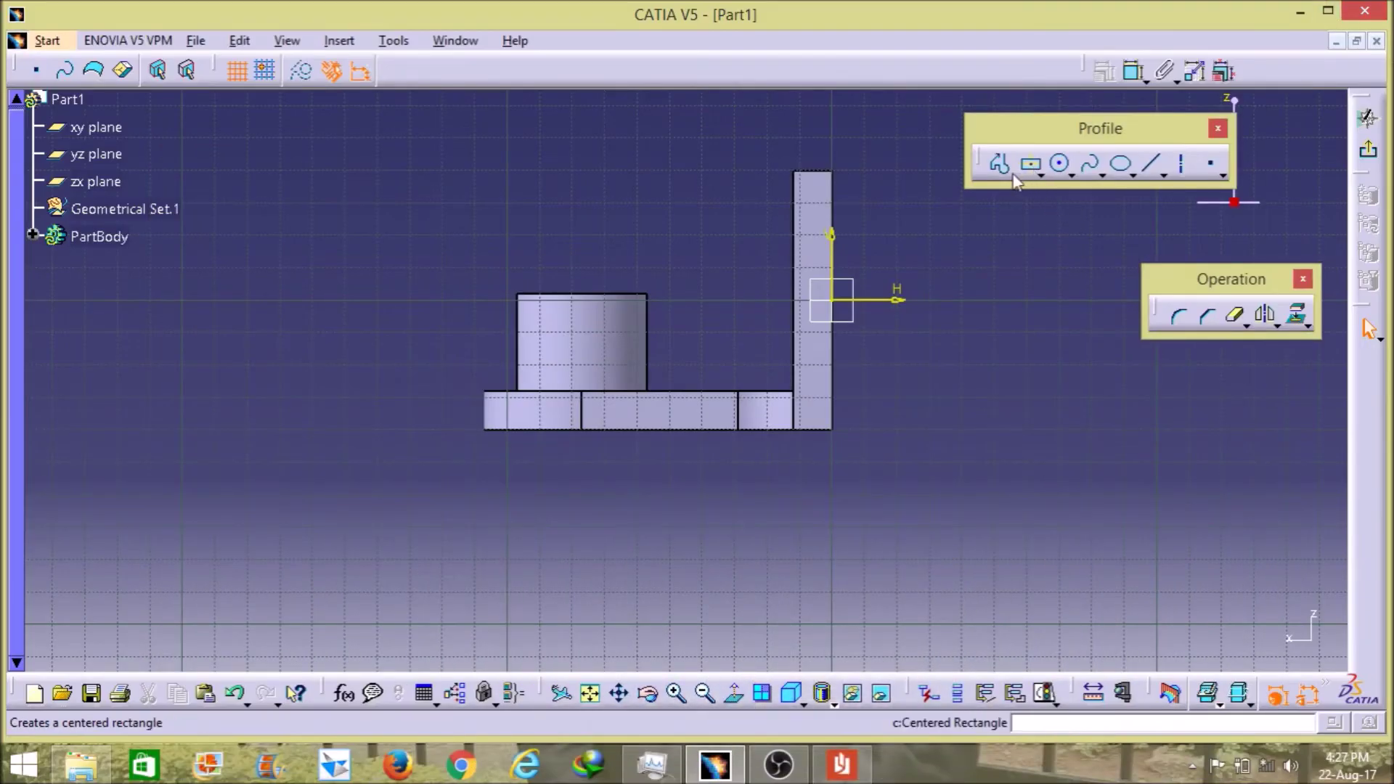
Step: Draw a three-line profile down beside the upright, along the base, and up toward the boss
{"action": "left_click", "coordinate": [998, 165]}
{"action": "left_click", "coordinate": [785, 188]}
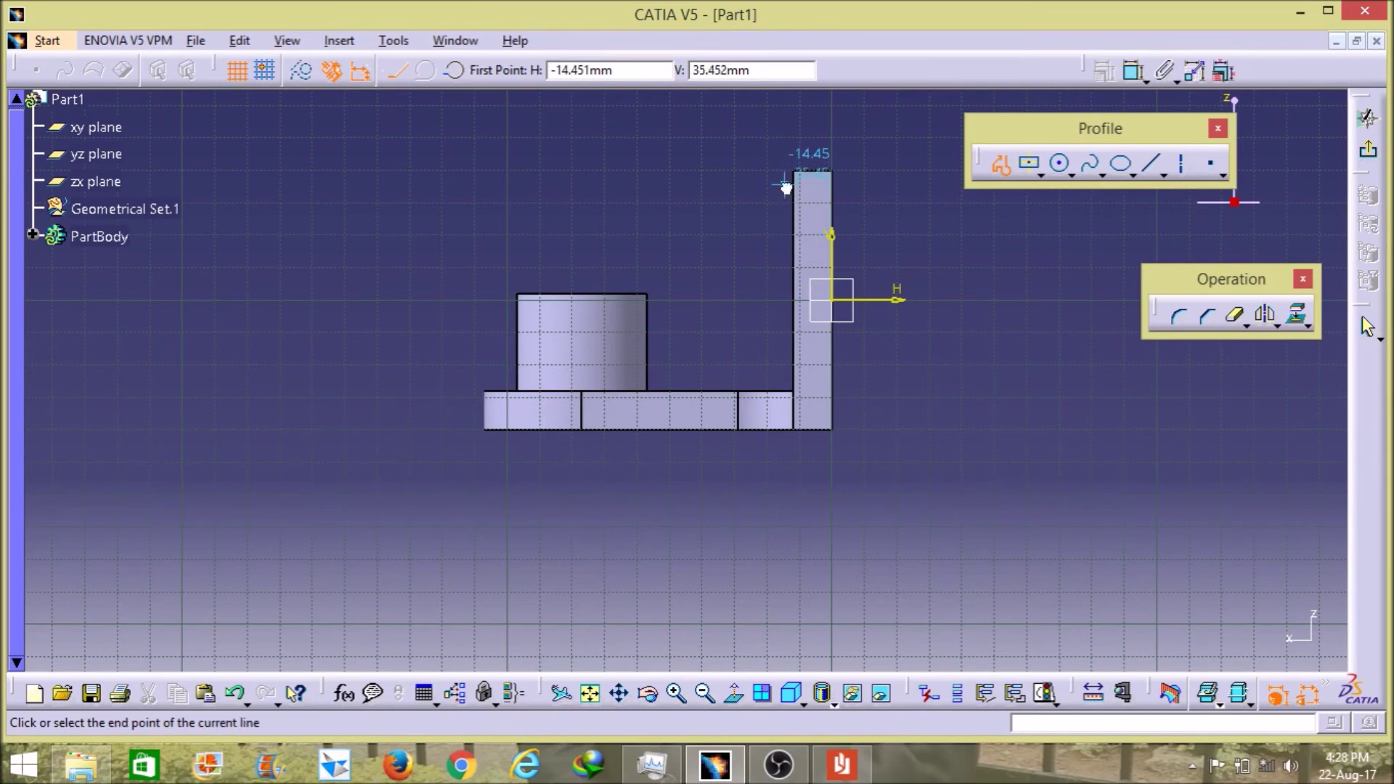
{"action": "left_click", "coordinate": [783, 364]}
{"action": "left_click", "coordinate": [662, 361]}
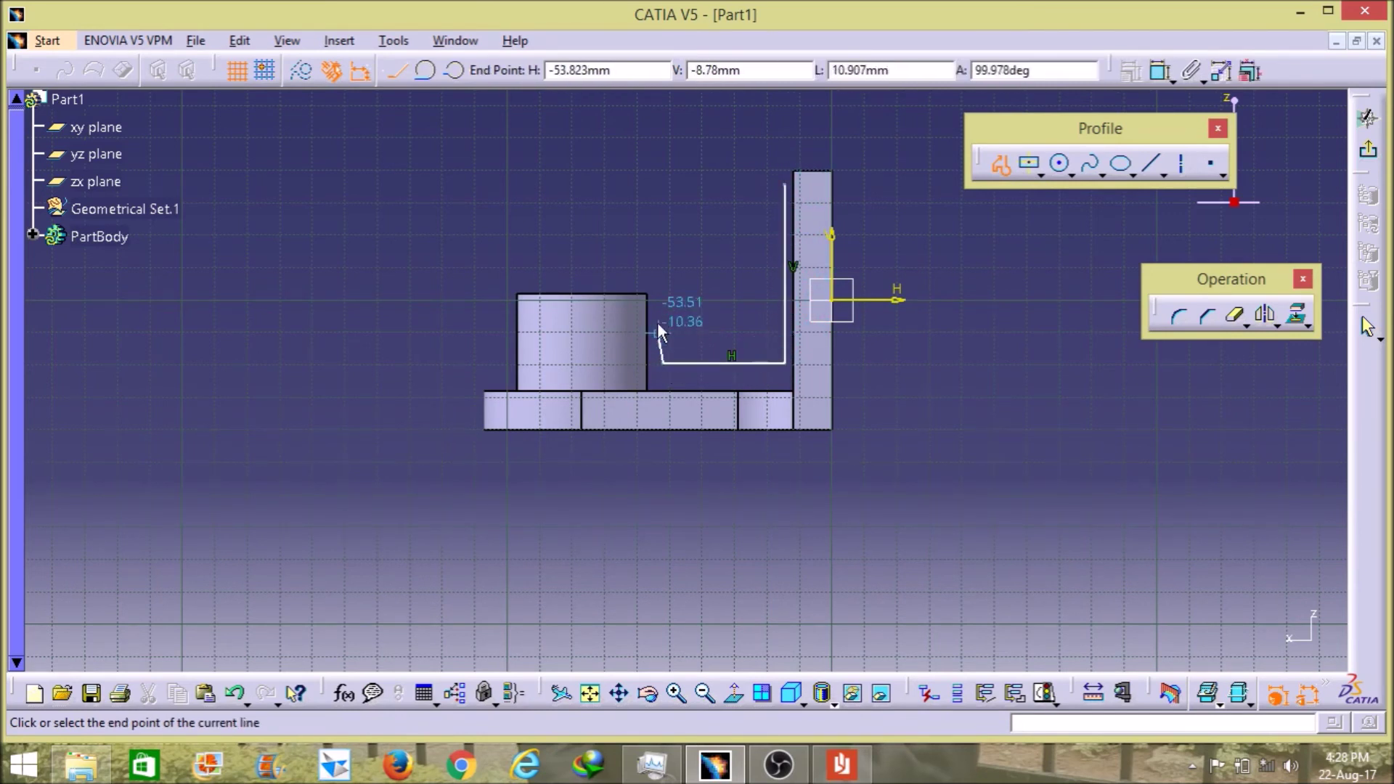
{"action": "left_click", "coordinate": [663, 282]}
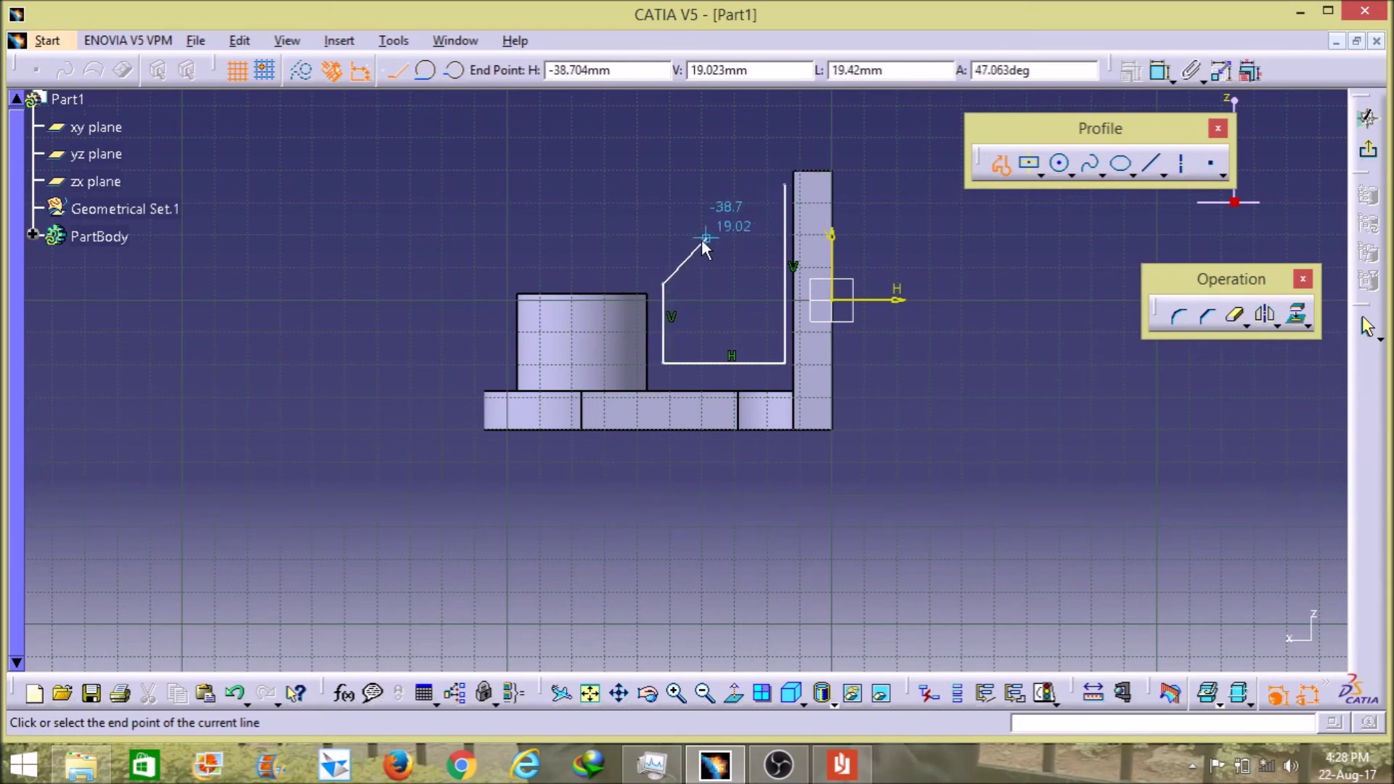
{"action": "left_click", "coordinate": [999, 164]}
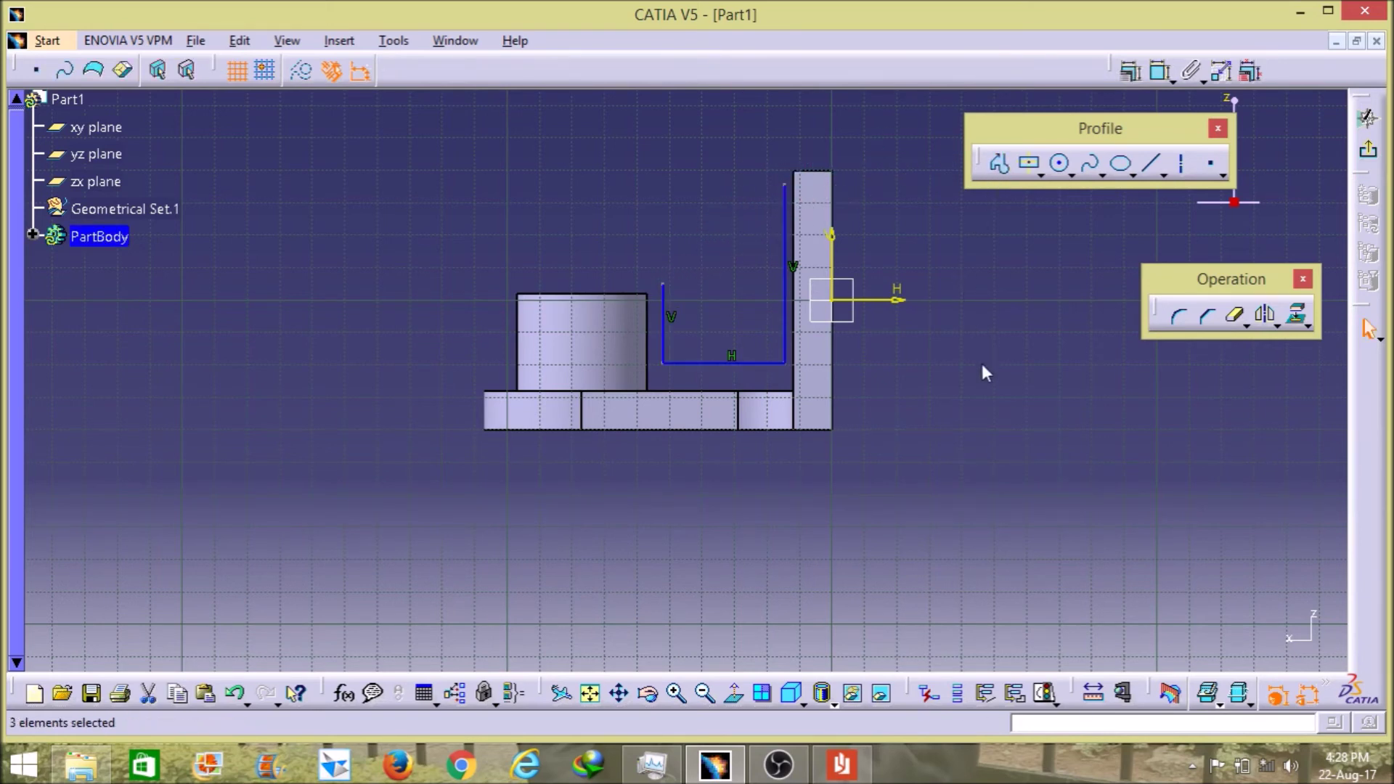
{"action": "left_click", "coordinate": [966, 380]}
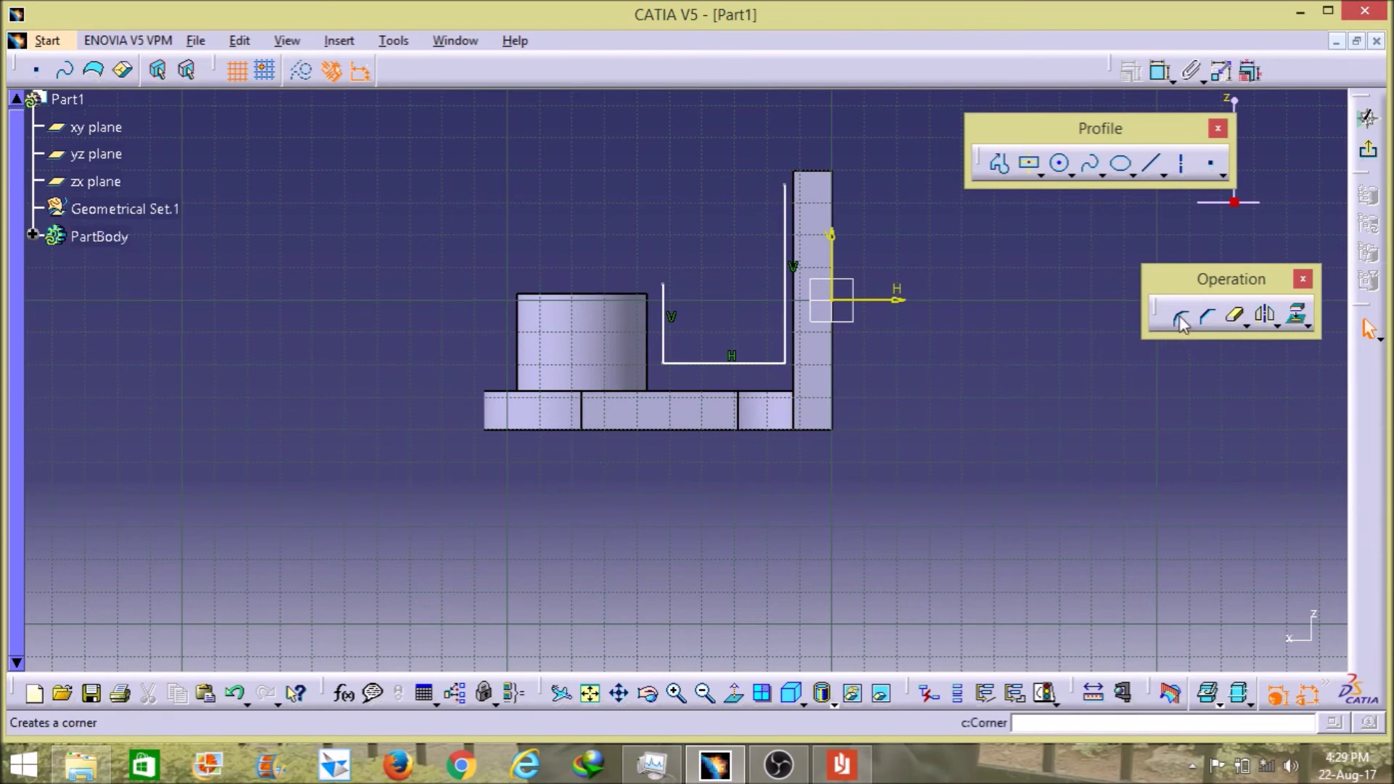
Step: Make the right vertical line coincide with the upright's edge and the horizontal line with the base top
{"action": "left_click", "coordinate": [1160, 70]}
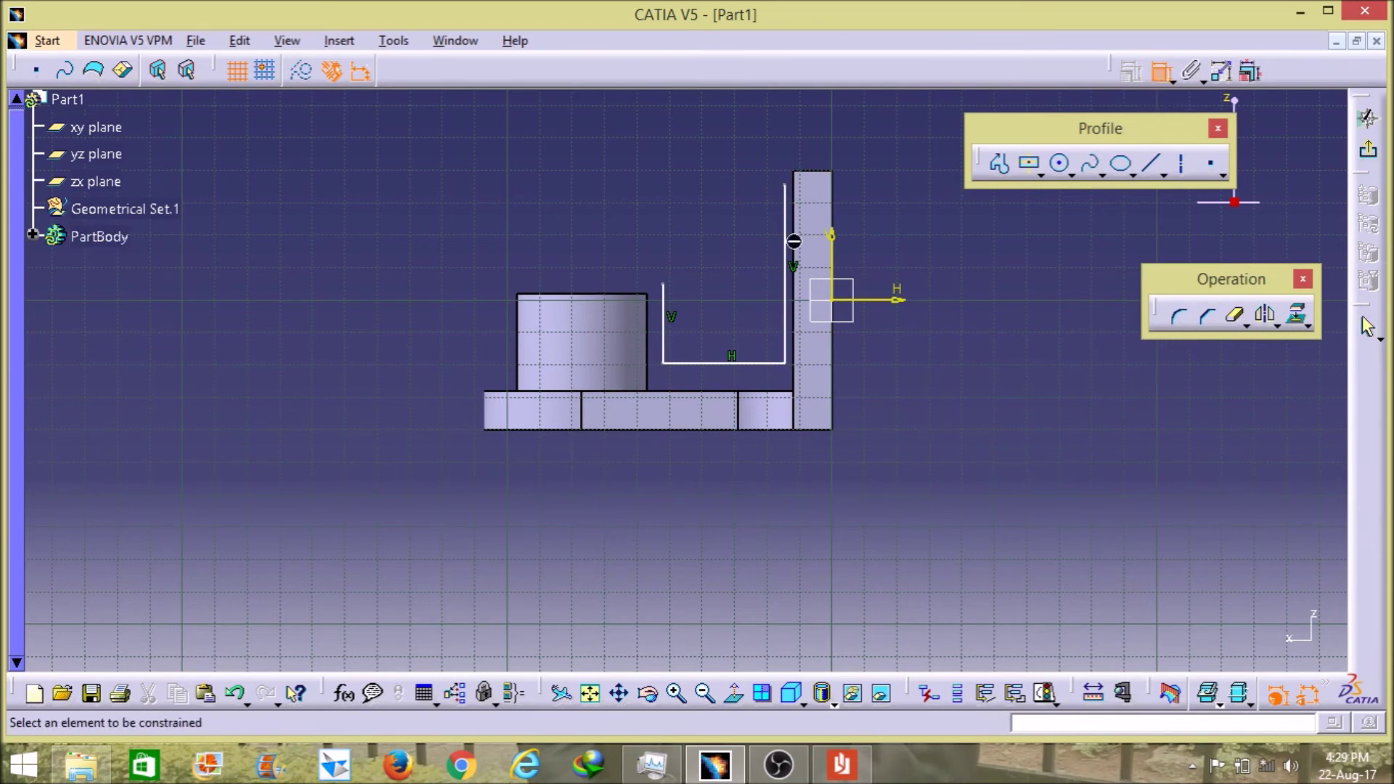
{"action": "left_click", "coordinate": [786, 219]}
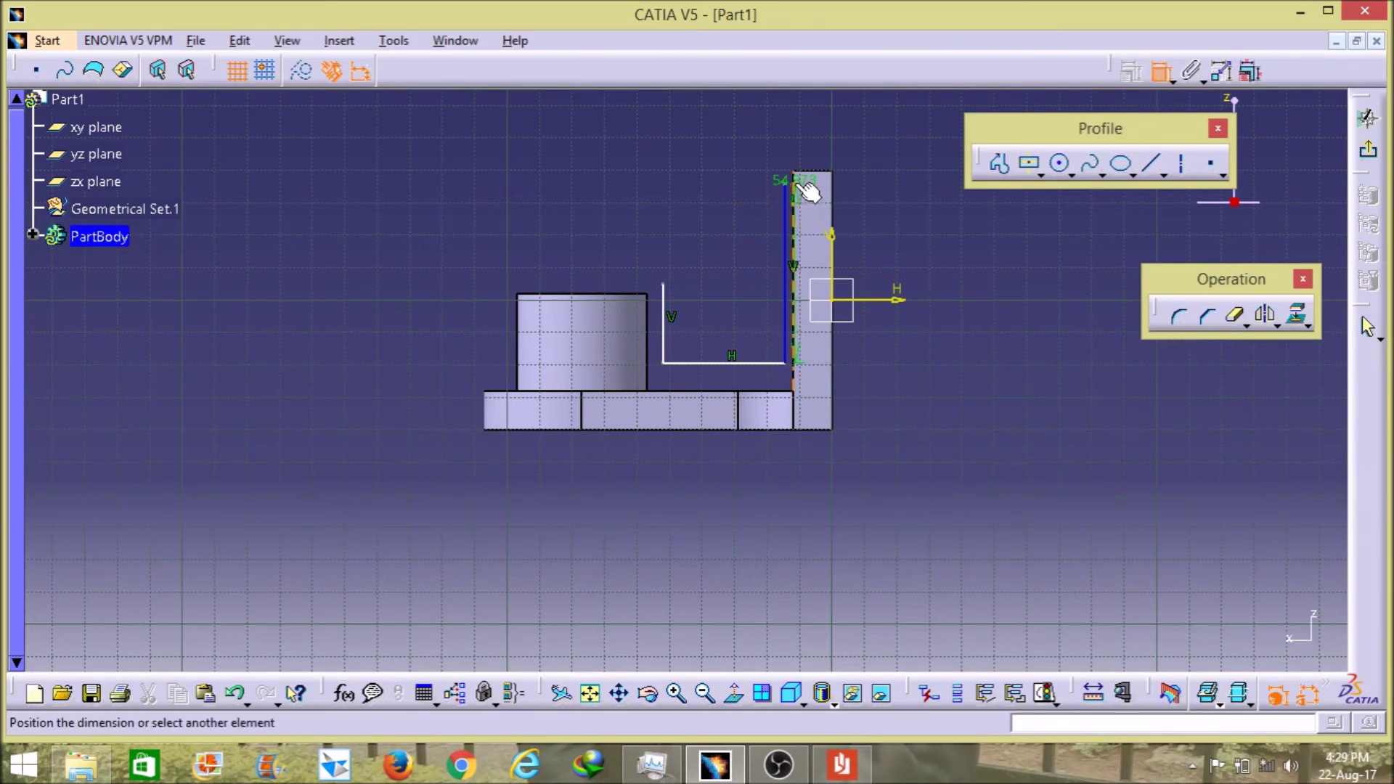
{"action": "right_click", "coordinate": [751, 121]}
{"action": "left_click", "coordinate": [804, 288]}
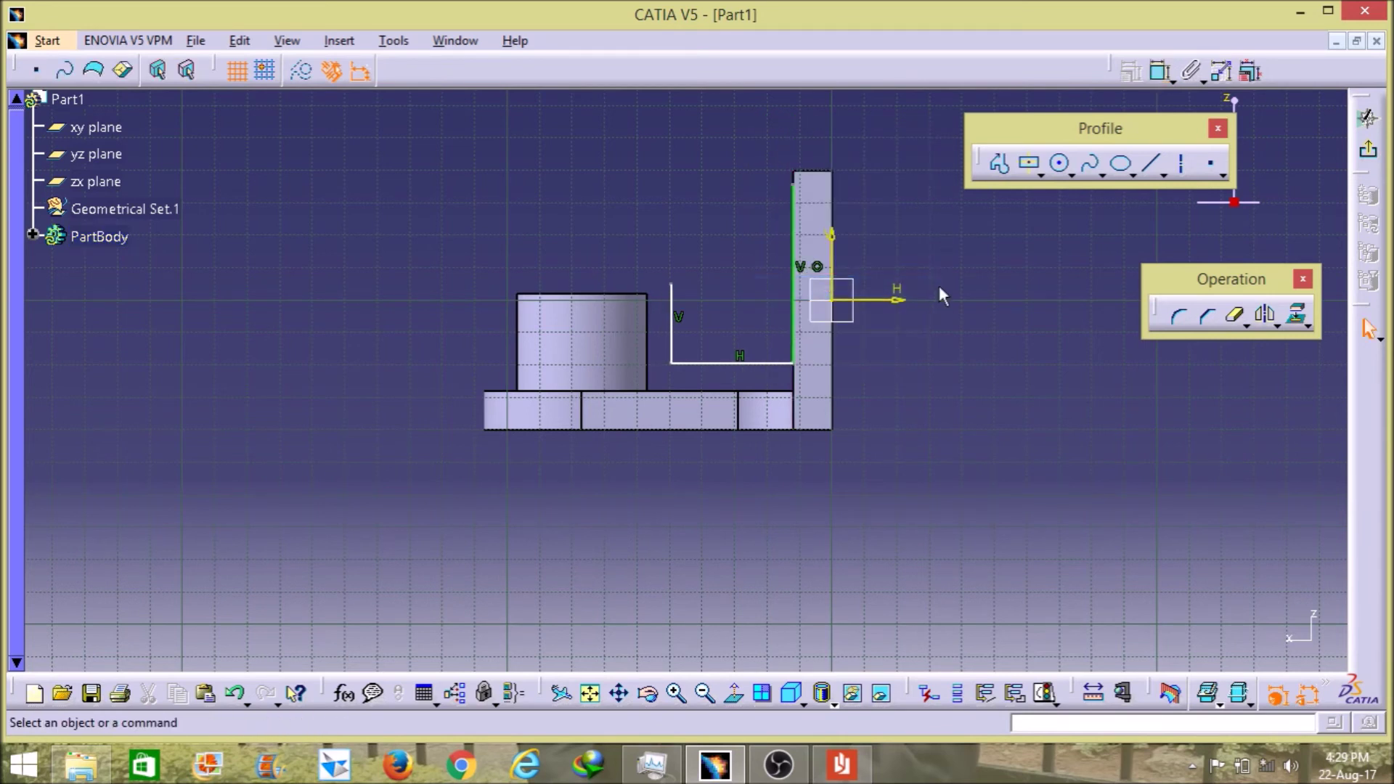
{"action": "left_click", "coordinate": [1160, 70]}
{"action": "left_click", "coordinate": [712, 363]}
{"action": "left_click", "coordinate": [720, 391]}
{"action": "right_click", "coordinate": [906, 358]}
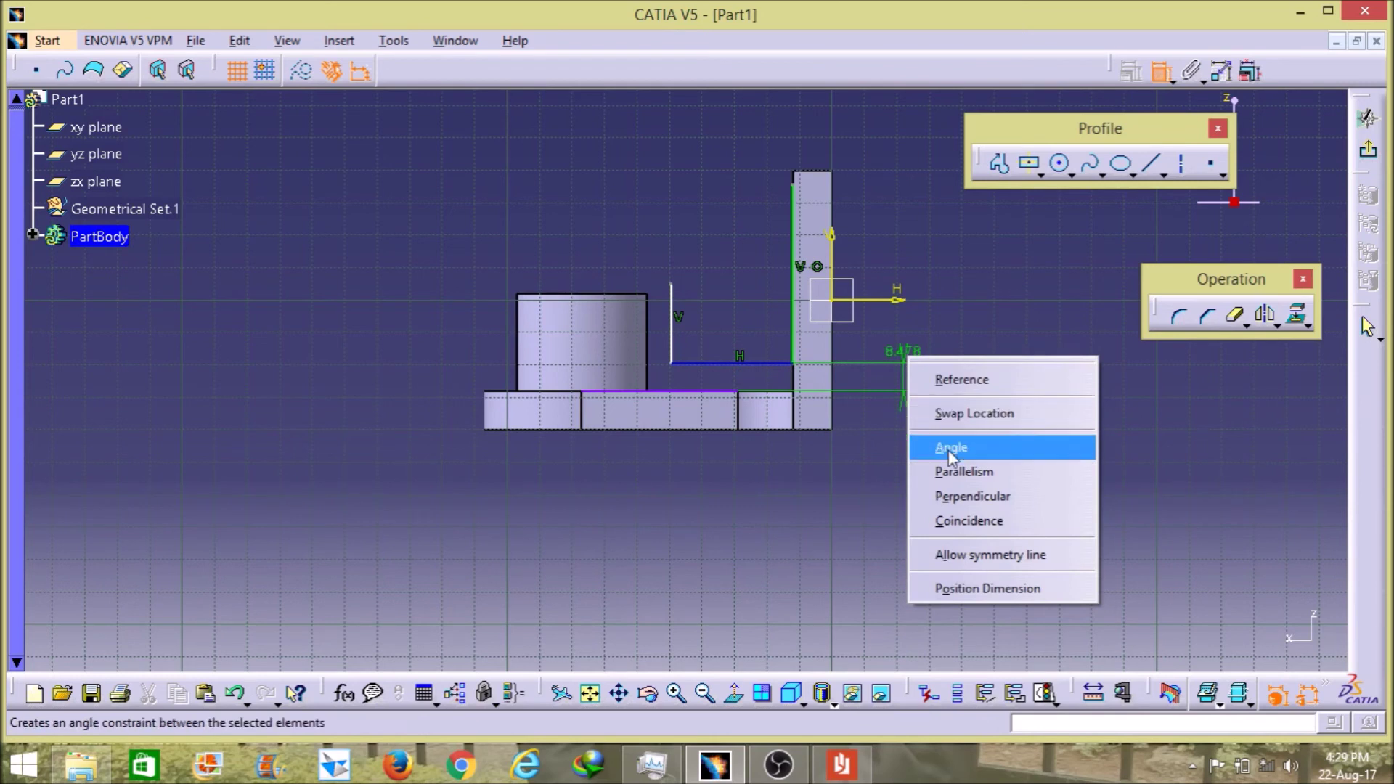
{"action": "left_click", "coordinate": [959, 528]}
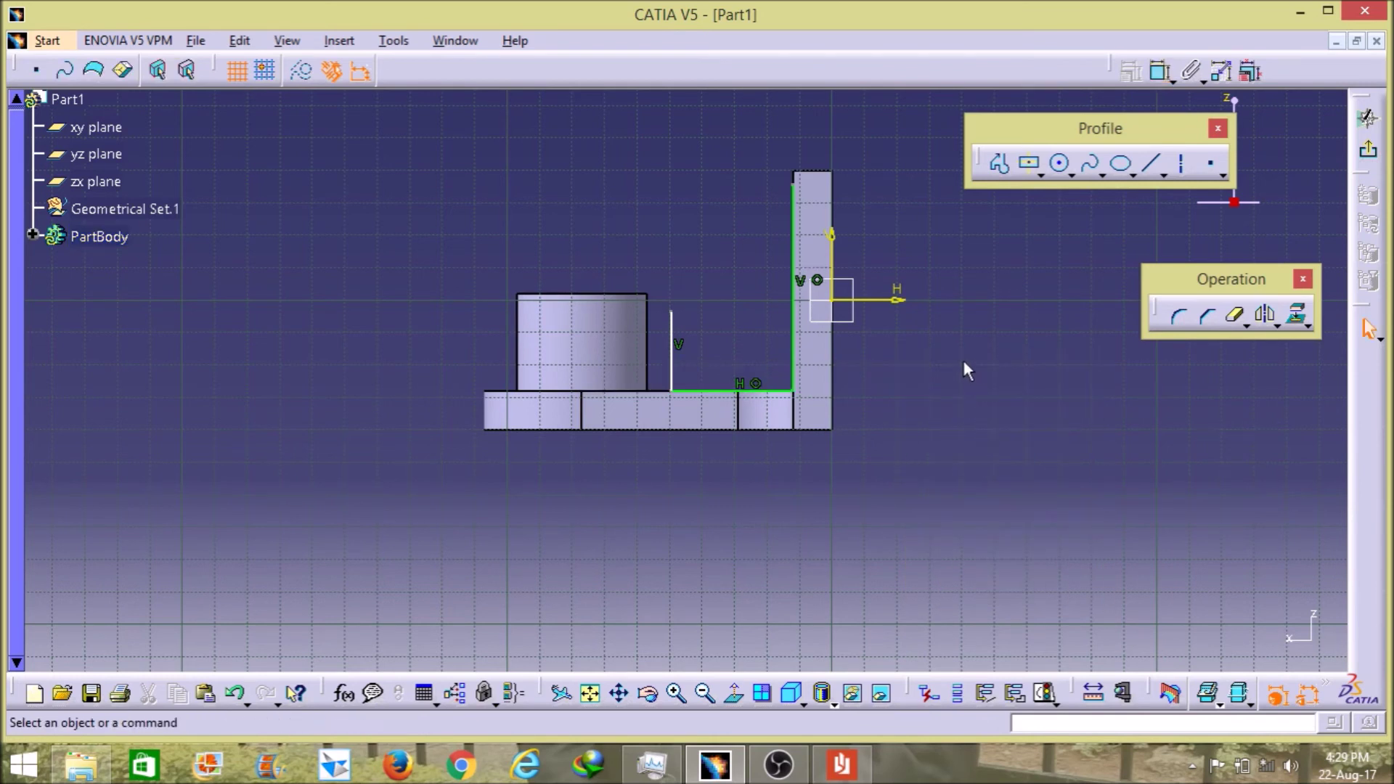
Step: Extend the right vertical line so its top point lies on the upright's top edge
{"action": "left_click", "coordinate": [1162, 73]}
{"action": "left_click", "coordinate": [794, 187]}
{"action": "left_click", "coordinate": [794, 190]}
{"action": "right_click", "coordinate": [846, 138]}
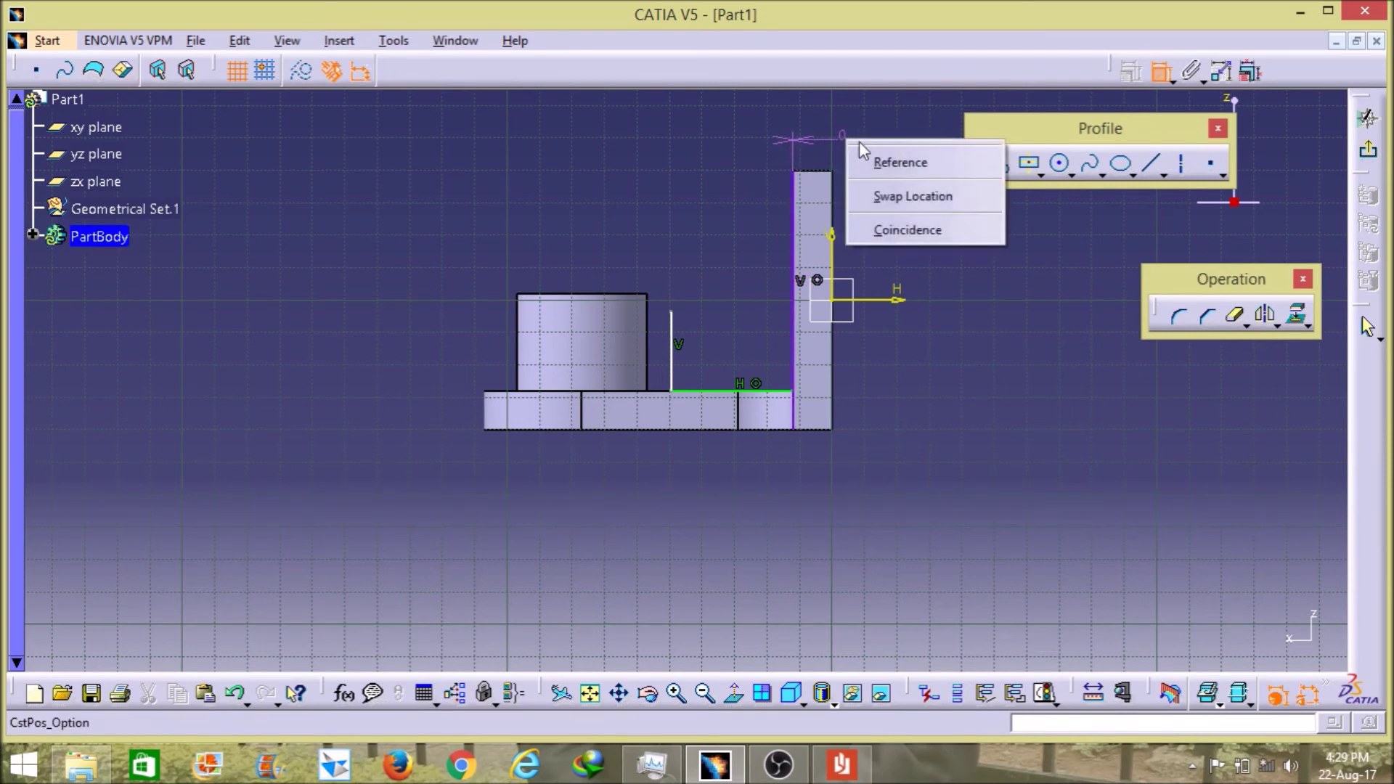
{"action": "left_click", "coordinate": [944, 235]}
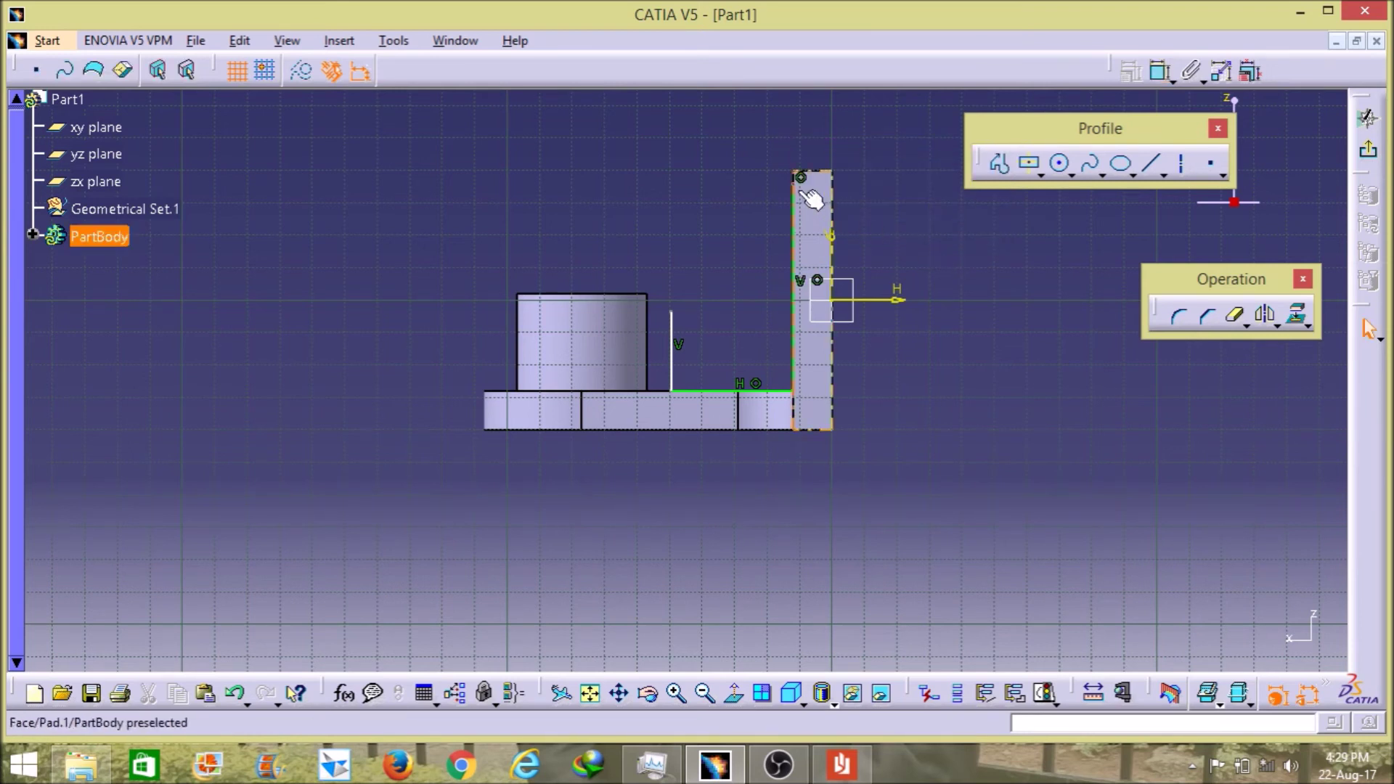
{"action": "left_click_drag", "start_coordinate": [801, 177], "coordinate": [800, 141]}
{"action": "left_click", "coordinate": [924, 202]}
{"action": "left_click", "coordinate": [1160, 71]}
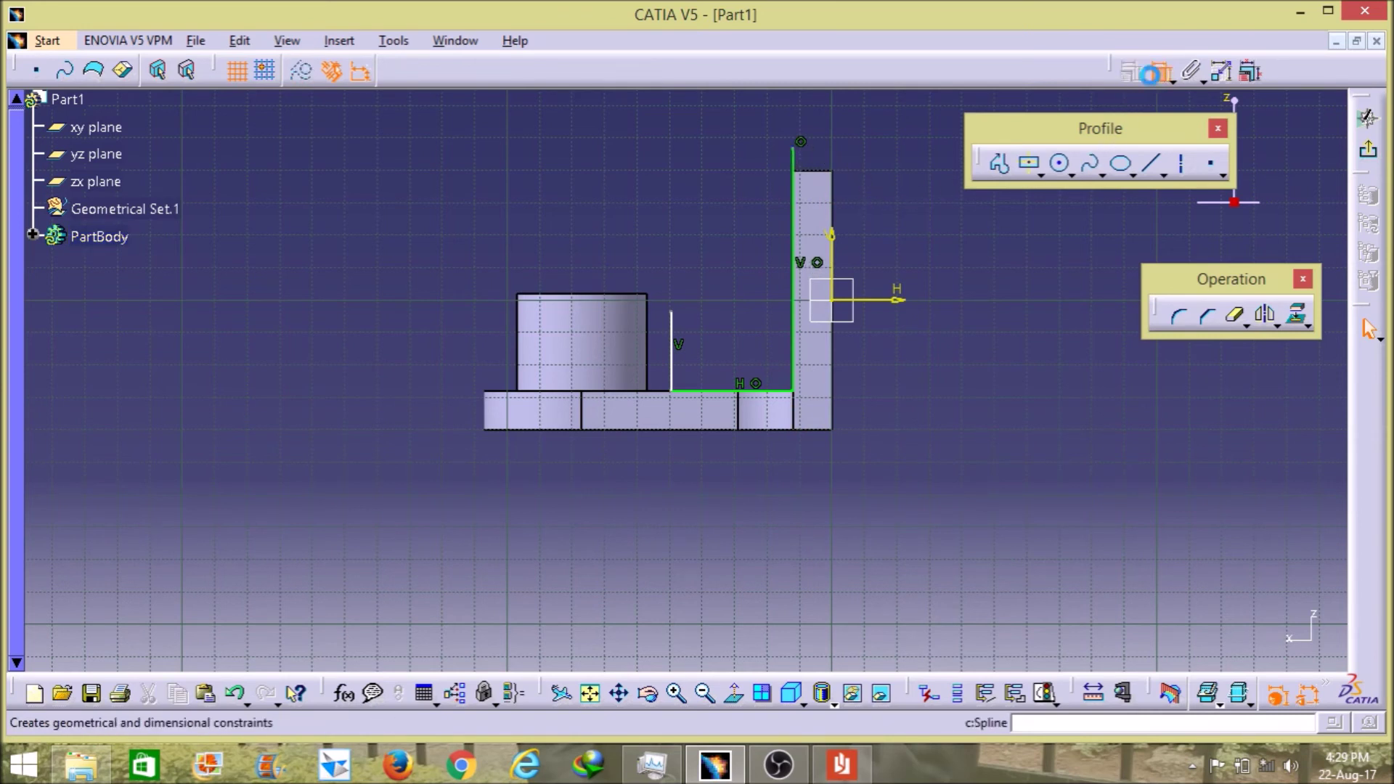
{"action": "left_click", "coordinate": [802, 145]}
{"action": "left_click", "coordinate": [809, 170]}
{"action": "right_click", "coordinate": [885, 160]}
{"action": "left_click", "coordinate": [949, 251]}
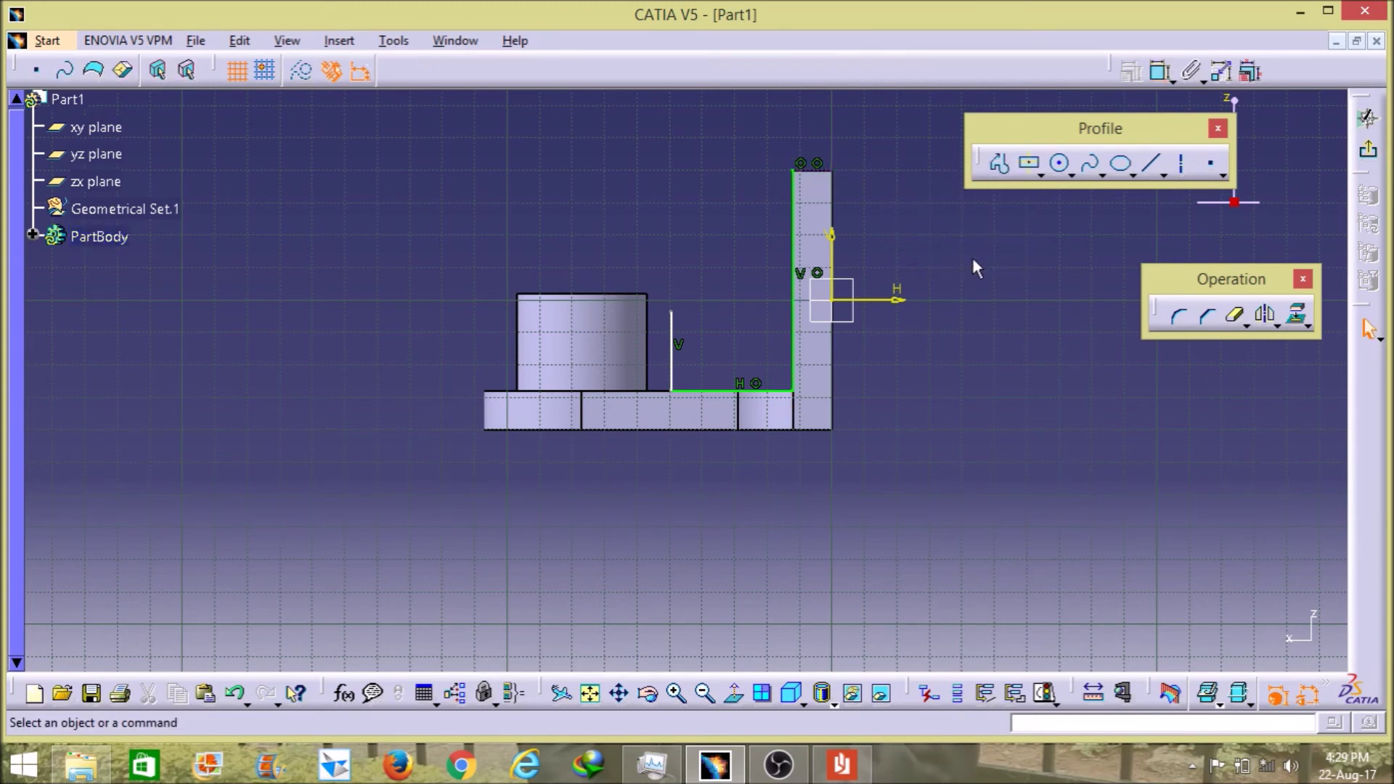
Step: Set a 46 mm distance between the two vertical lines
{"action": "left_click", "coordinate": [1160, 76]}
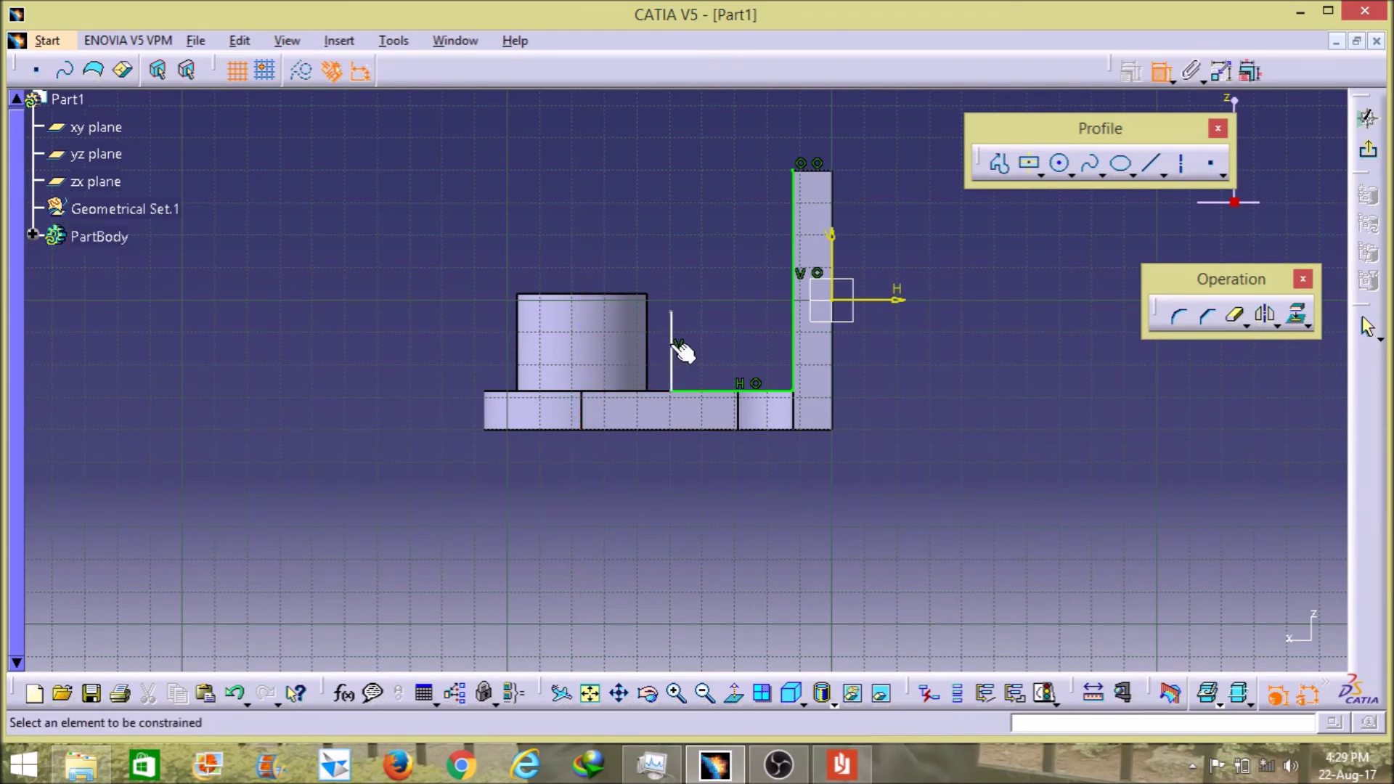
{"action": "left_click", "coordinate": [674, 345]}
{"action": "left_click", "coordinate": [794, 341]}
{"action": "left_click", "coordinate": [926, 350]}
{"action": "double_click", "coordinate": [924, 343]}
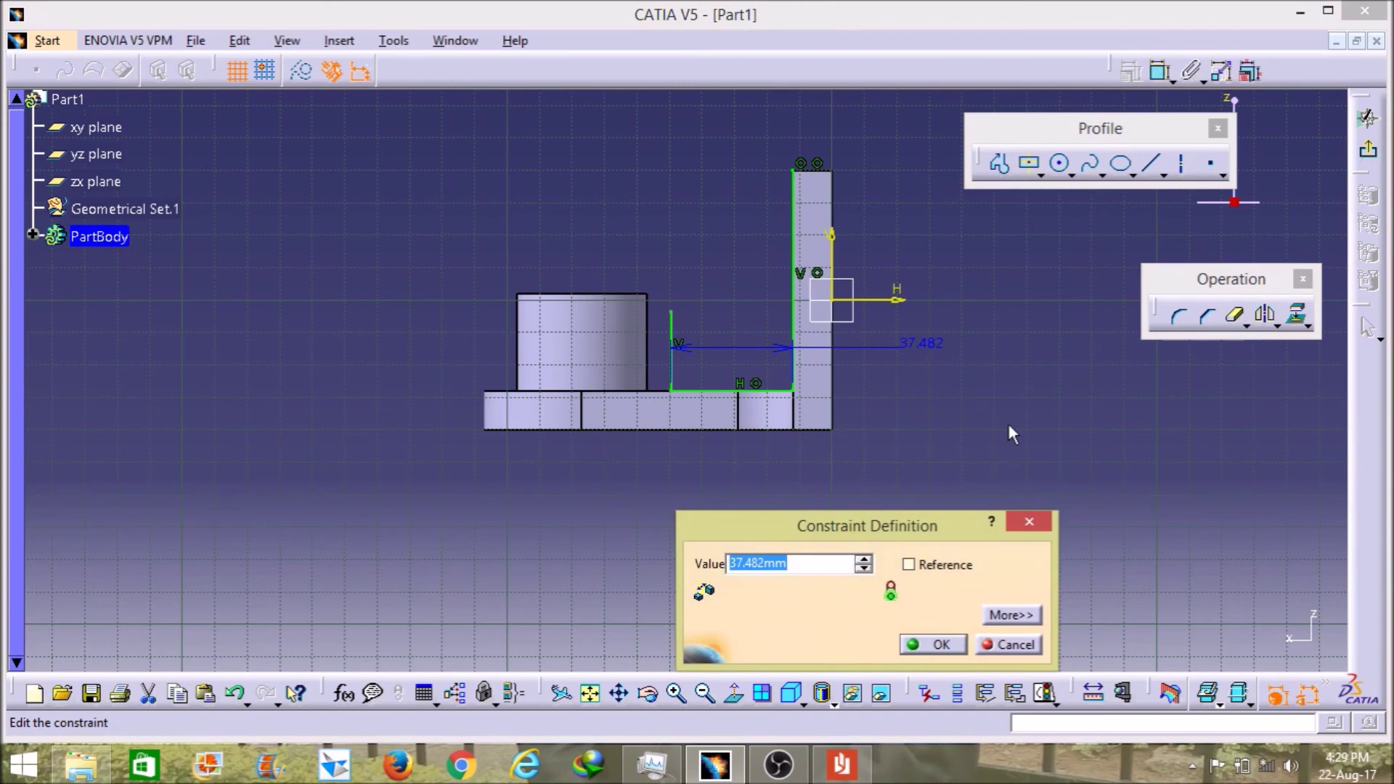
{"action": "type", "text": "46"}
{"action": "key", "text": "Return"}
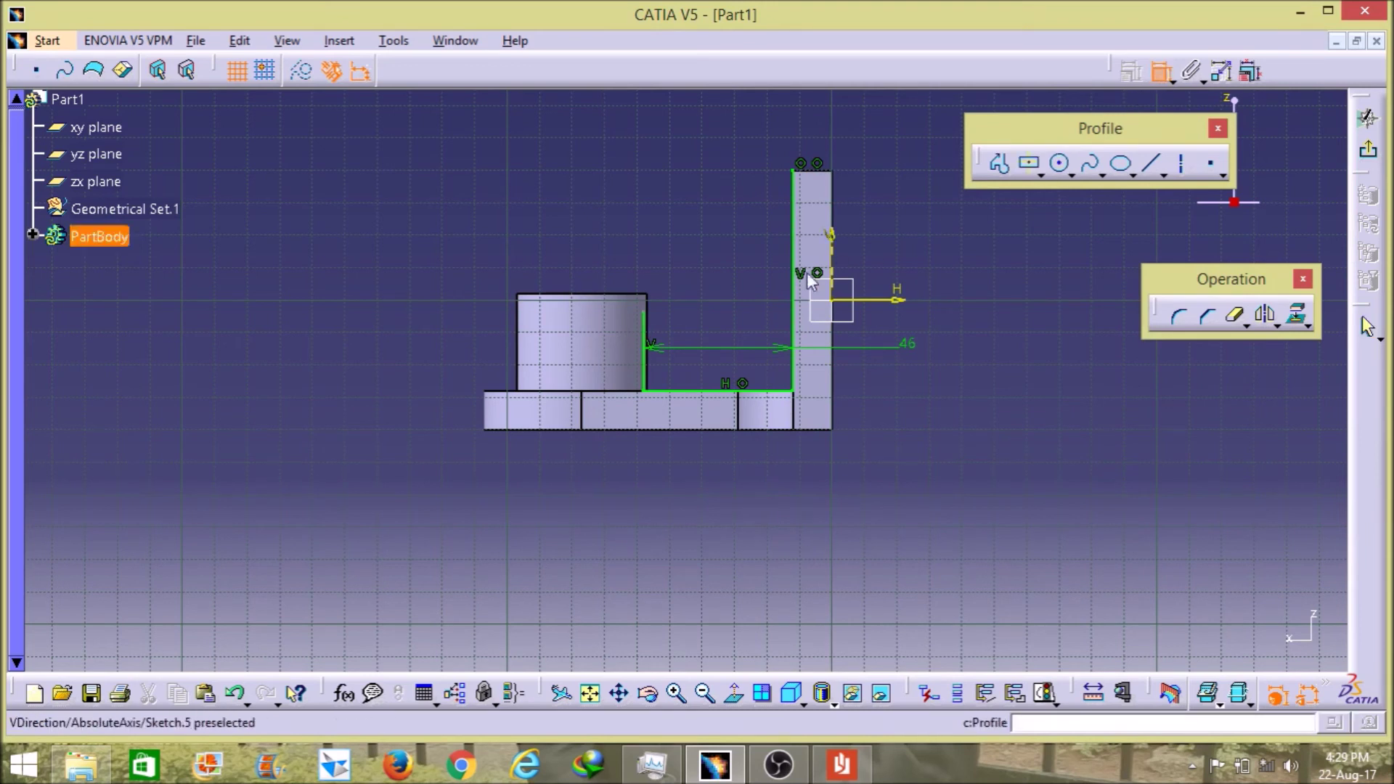
Step: Make the left line's top point coincident with the boss's top edge
{"action": "left_click", "coordinate": [650, 314]}
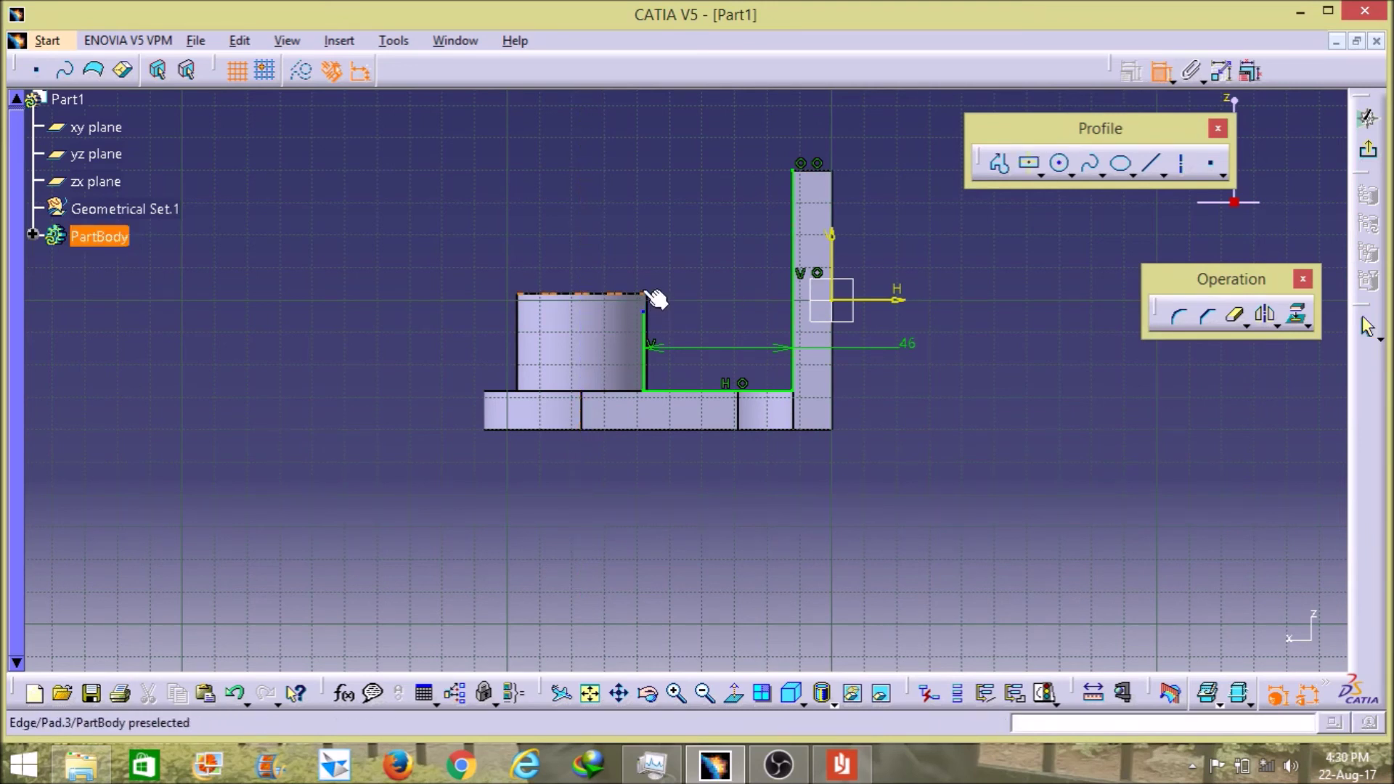
{"action": "left_click", "coordinate": [646, 295]}
{"action": "right_click", "coordinate": [661, 230]}
{"action": "left_click", "coordinate": [708, 323]}
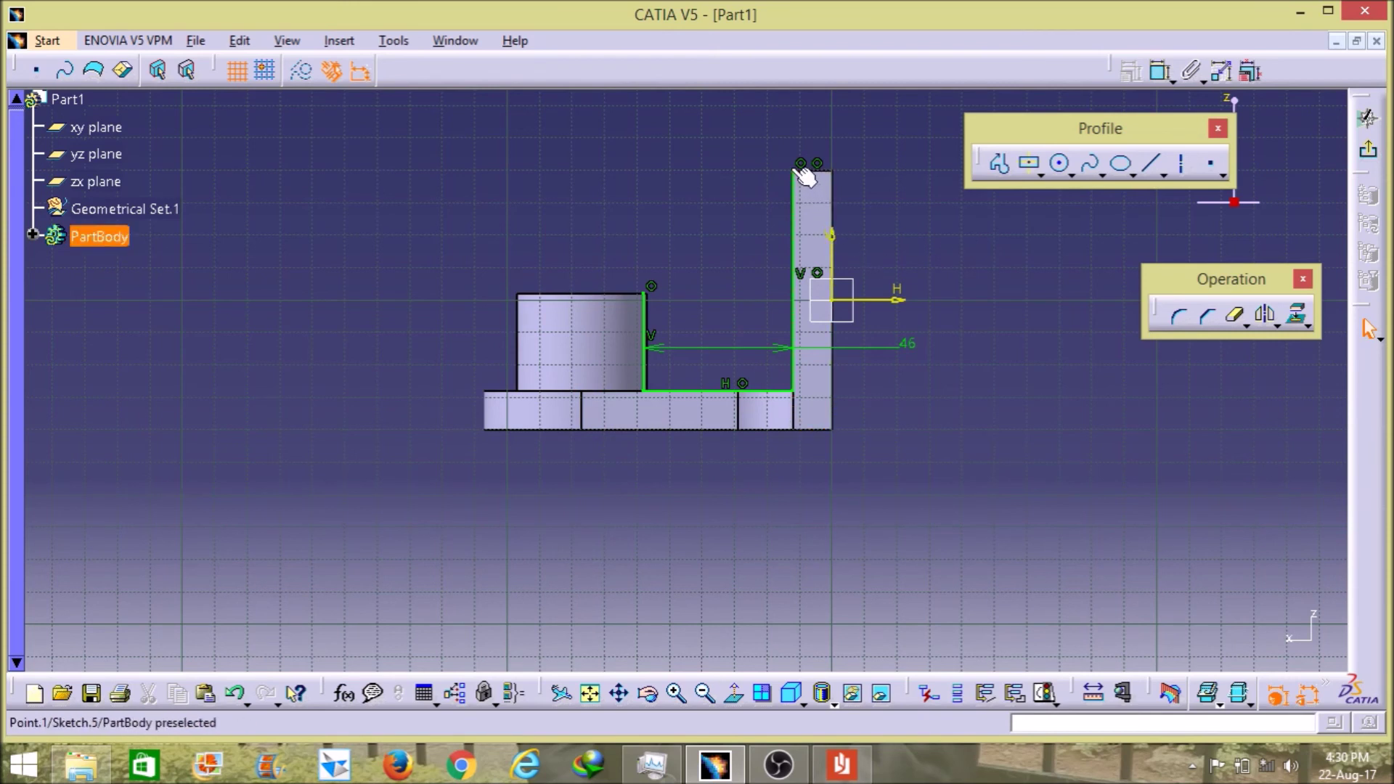
Step: Draw a three-point arc from the upright's top corner to the boss's top corner
{"action": "left_click", "coordinate": [1072, 175]}
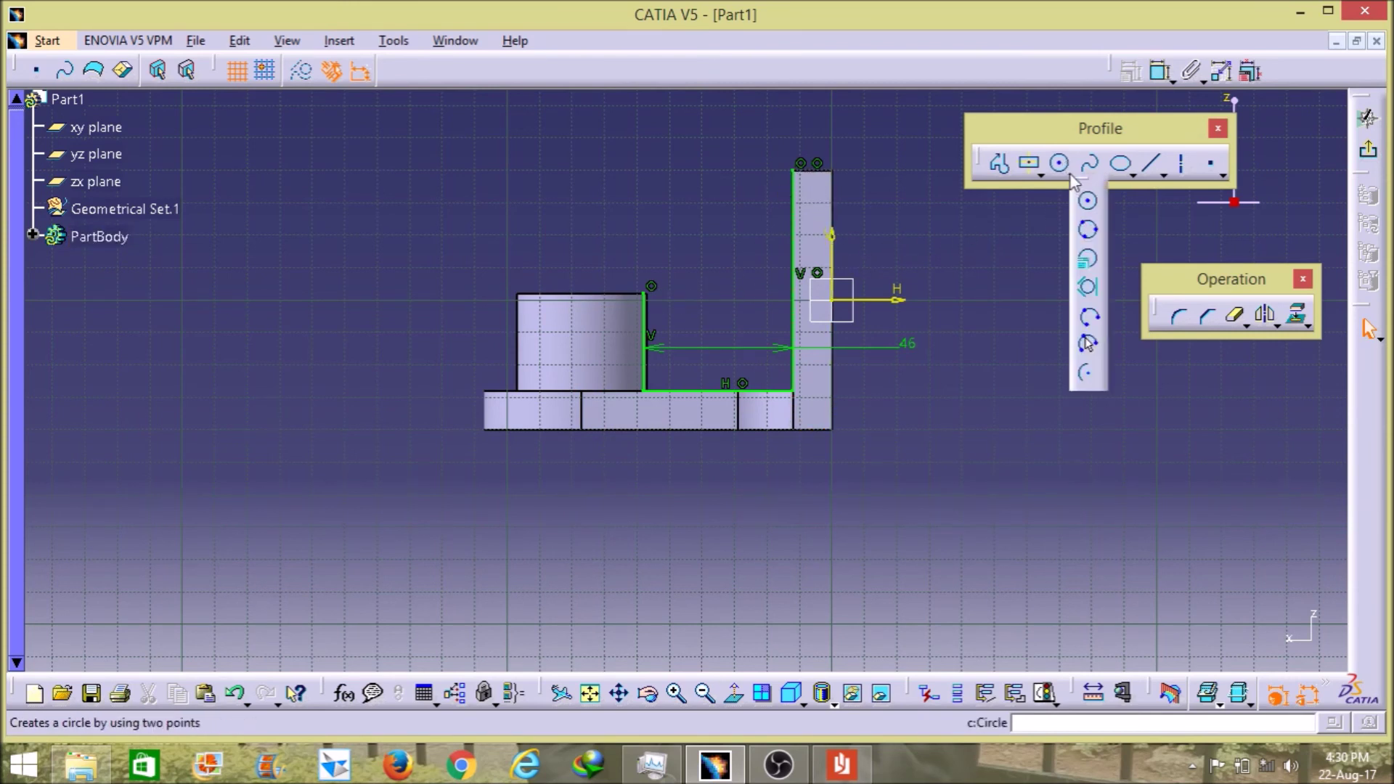
{"action": "left_click", "coordinate": [1088, 318]}
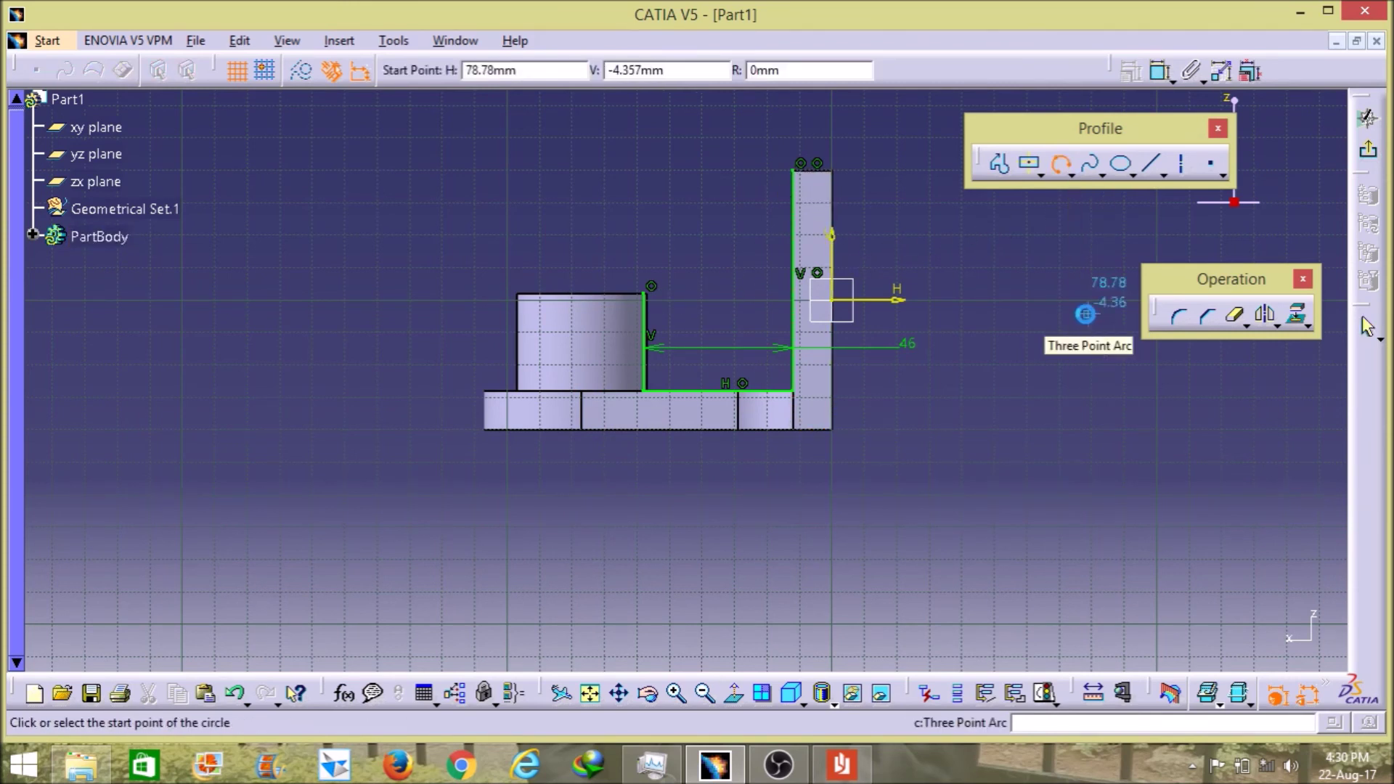
{"action": "left_click", "coordinate": [798, 166]}
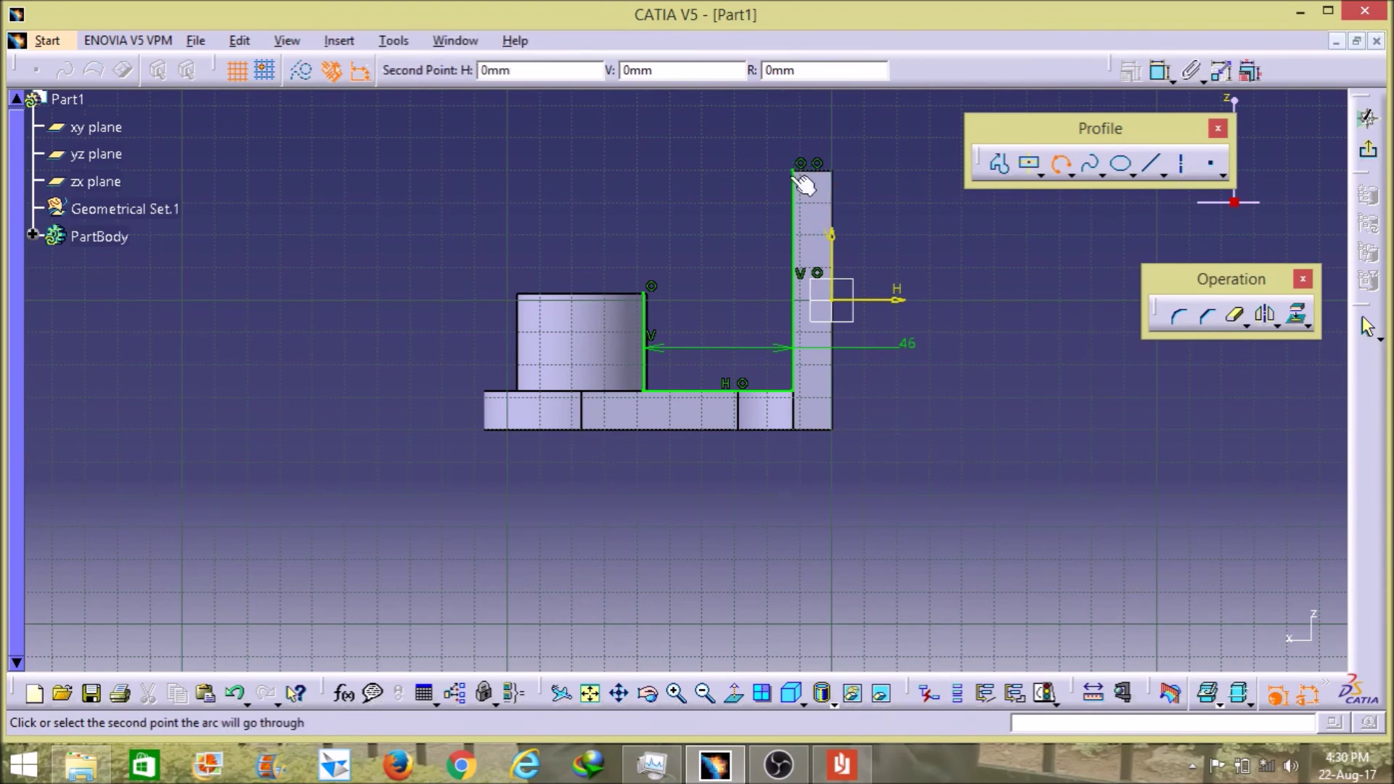
{"action": "left_click", "coordinate": [740, 255]}
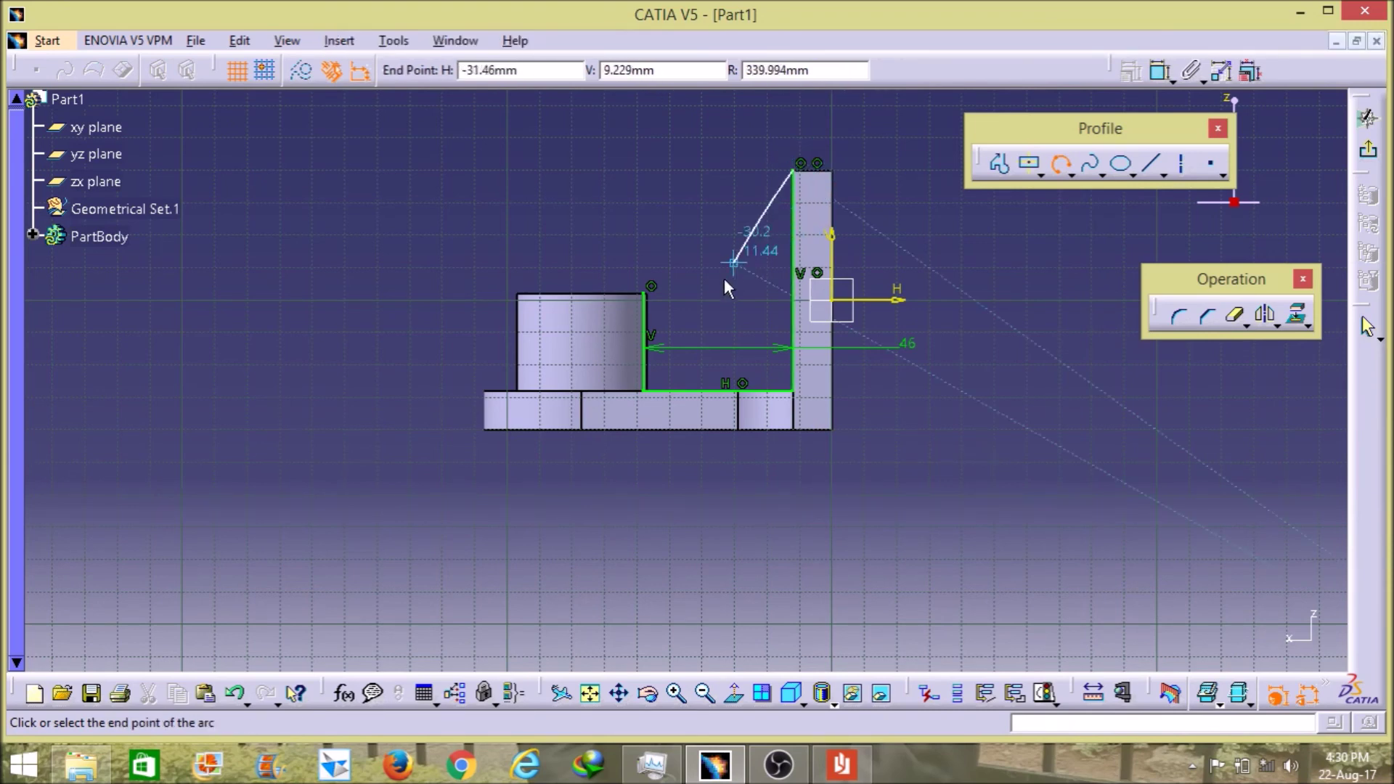
{"action": "left_click", "coordinate": [653, 294]}
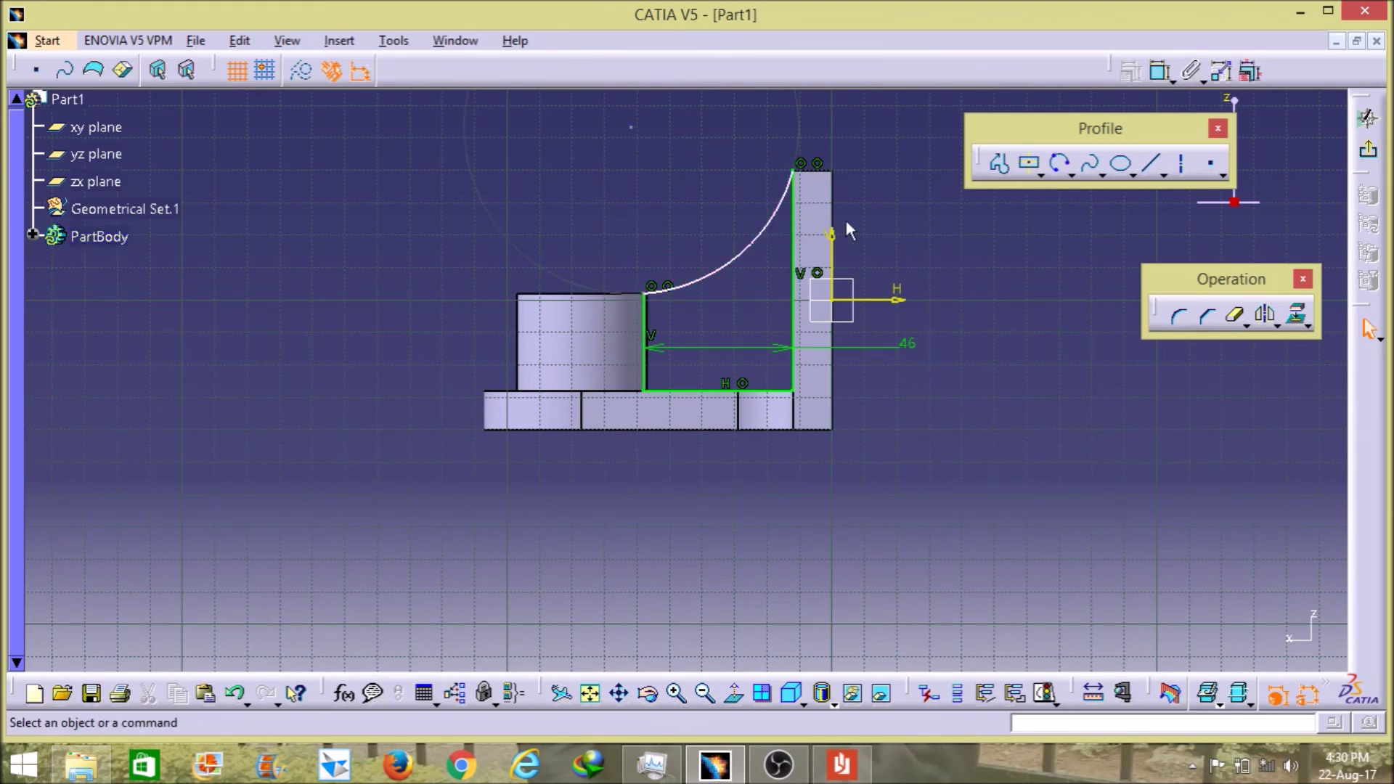
Step: Add a radius dimension to the arc and check the rib radius on the reference drawing
{"action": "left_click", "coordinate": [927, 693]}
{"action": "left_click", "coordinate": [751, 231]}
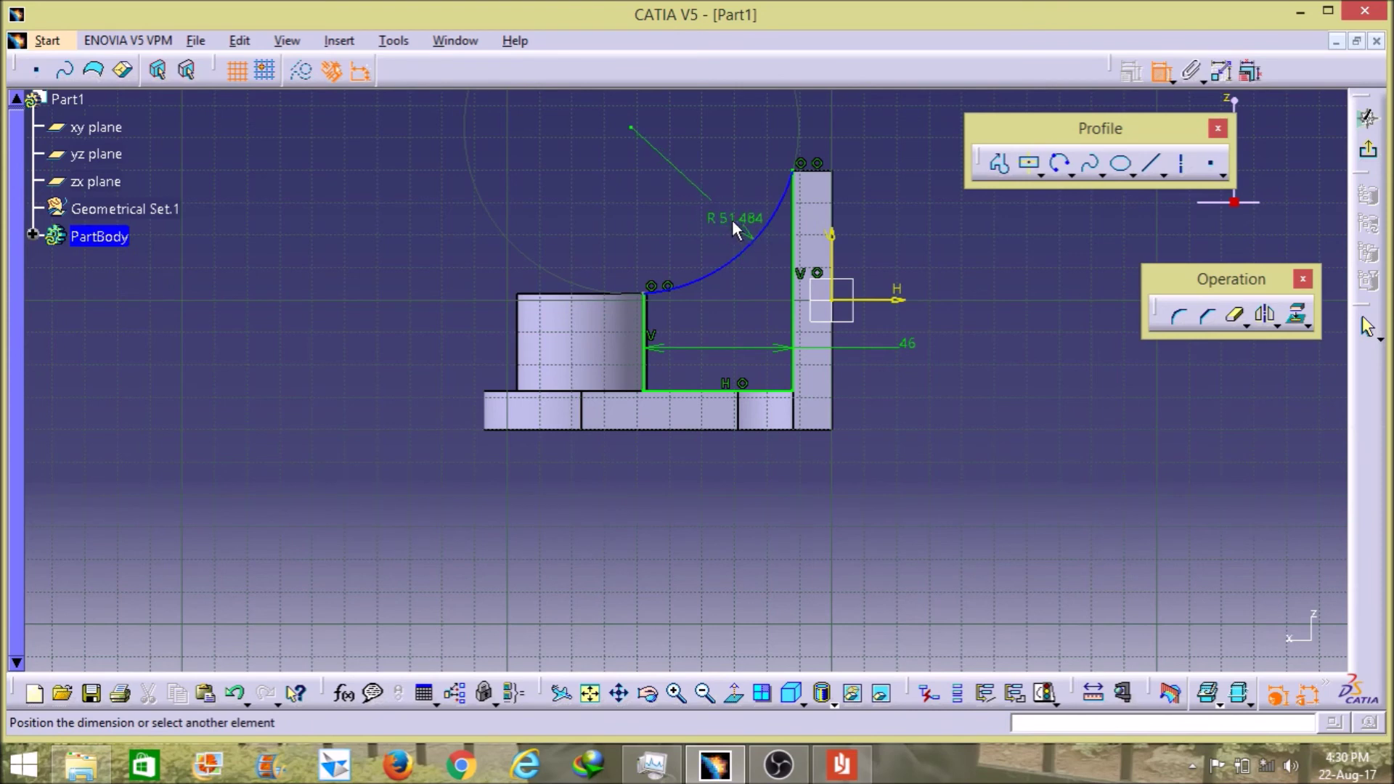
{"action": "left_click", "coordinate": [730, 177]}
{"action": "double_click", "coordinate": [730, 174]}
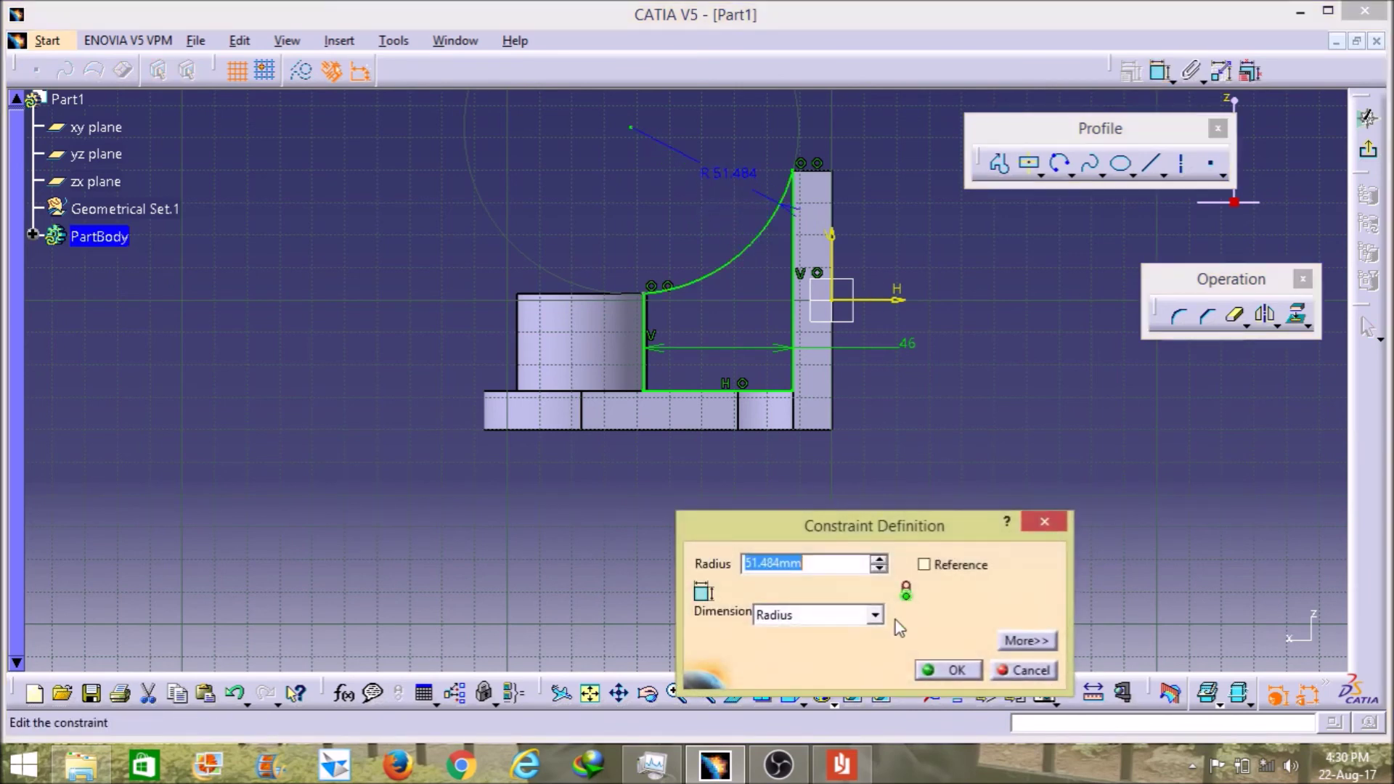
{"action": "left_click", "coordinate": [843, 758]}
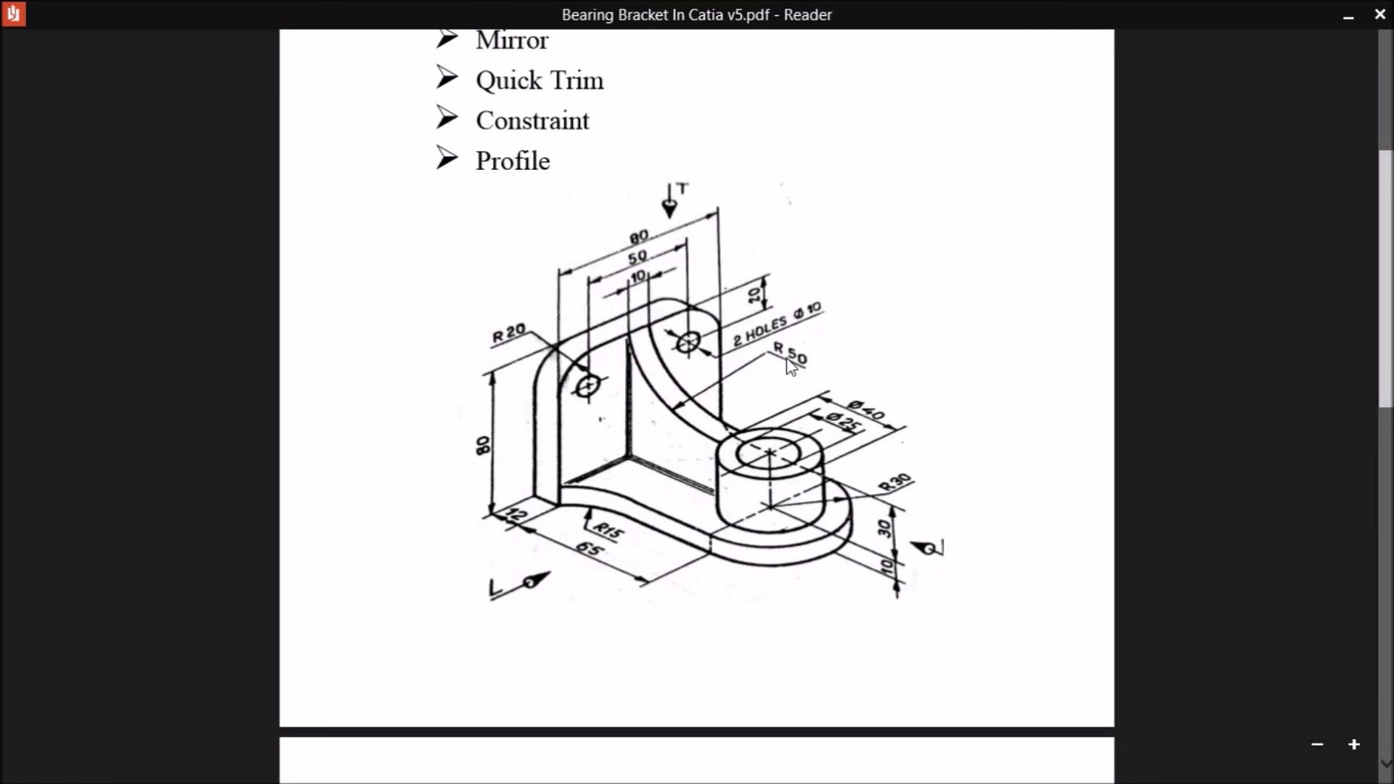
Step: Set the arc radius to 50 mm and compare it against the drawing's R50 rib
{"action": "left_click", "coordinate": [1348, 15]}
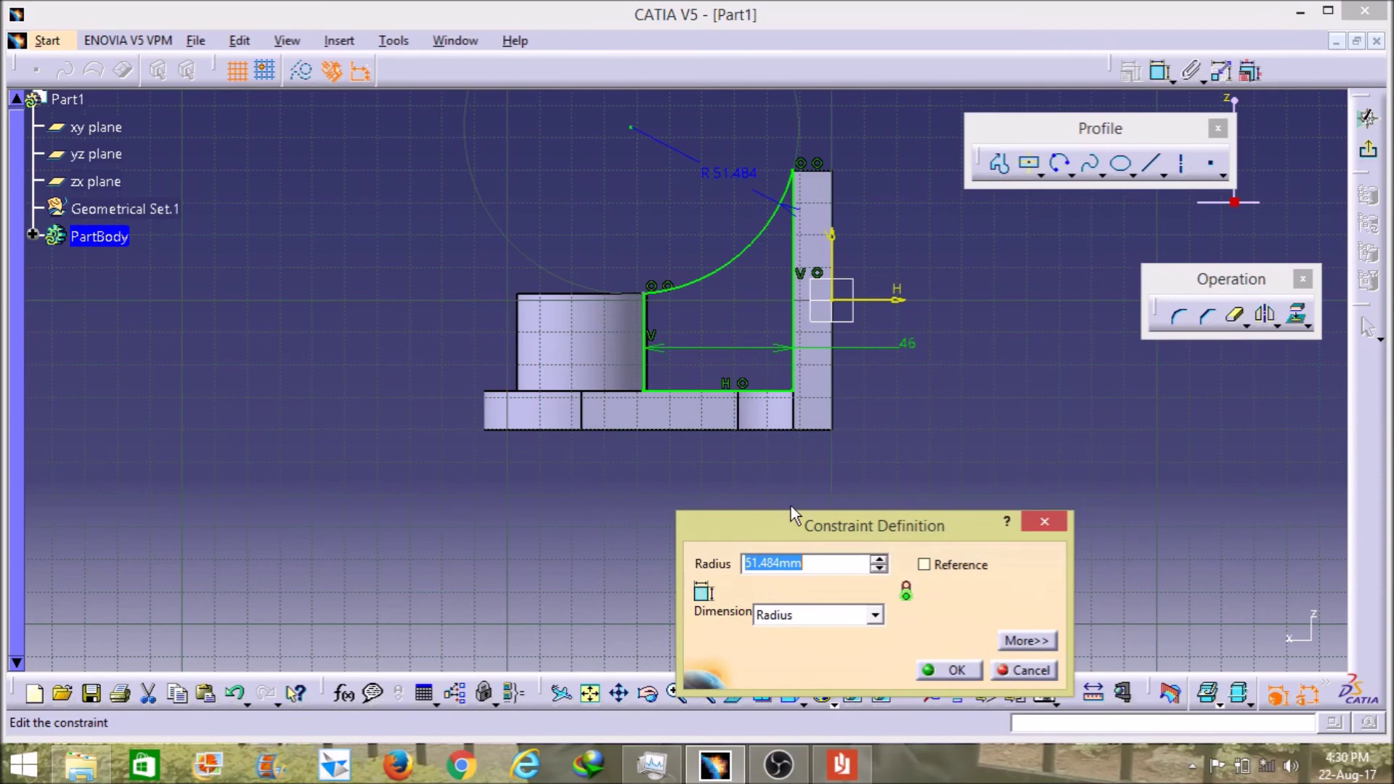
{"action": "type", "text": "50"}
{"action": "key", "text": "Return"}
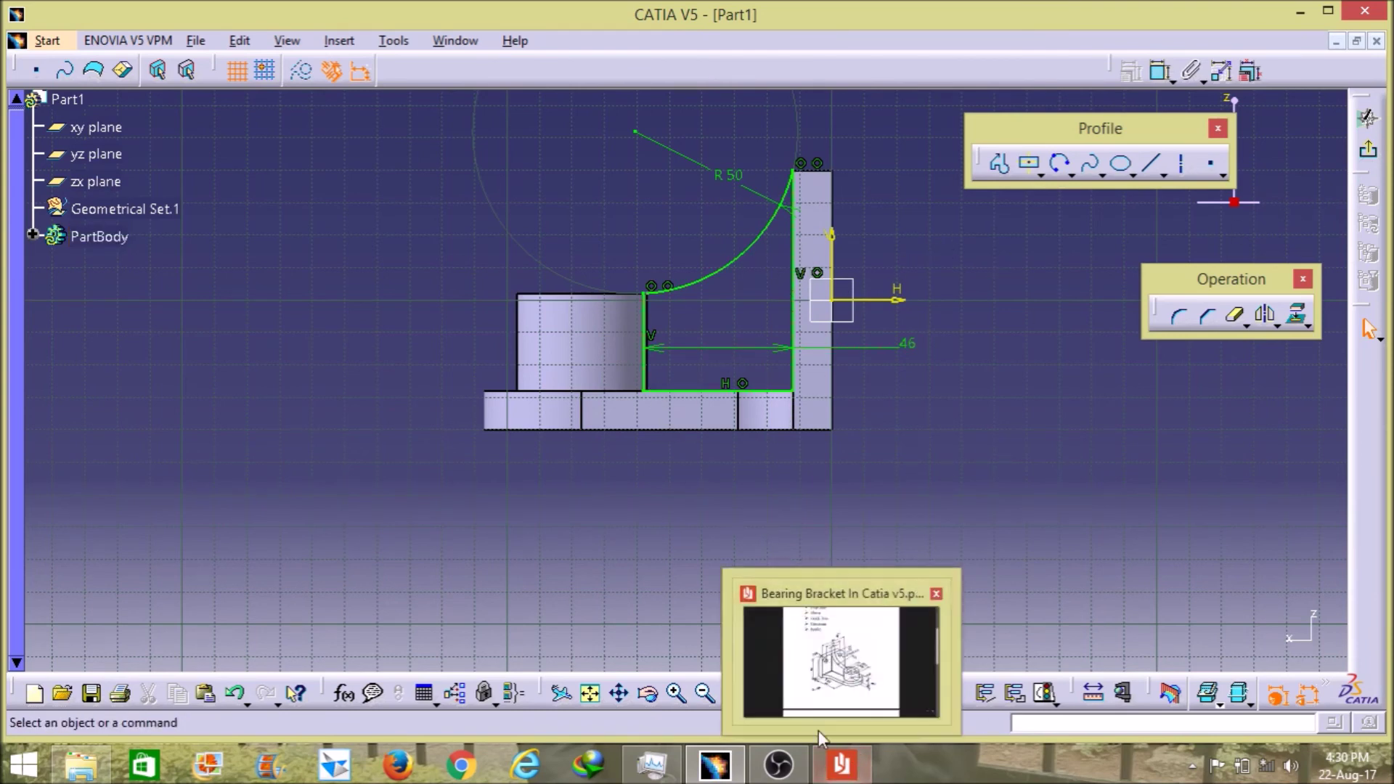
{"action": "left_click", "coordinate": [842, 766]}
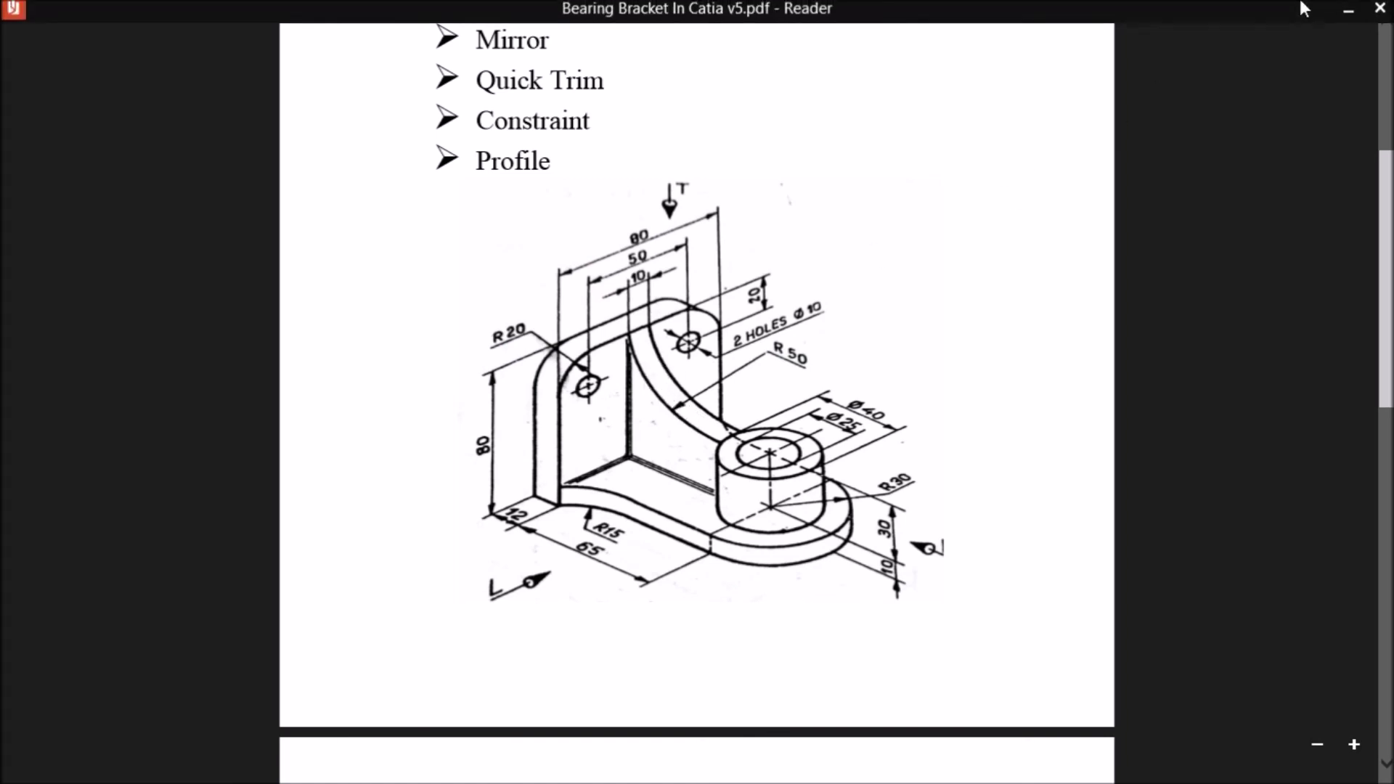
{"action": "key", "text": "alt+Tab"}
Step: Exit the sketch and attempt a pad on Sketch.5, cancelling after the open-profile twist error
{"action": "left_click", "coordinate": [1368, 149]}
{"action": "middle_click_drag", "start_coordinate": [532, 245], "coordinate": [675, 218]}
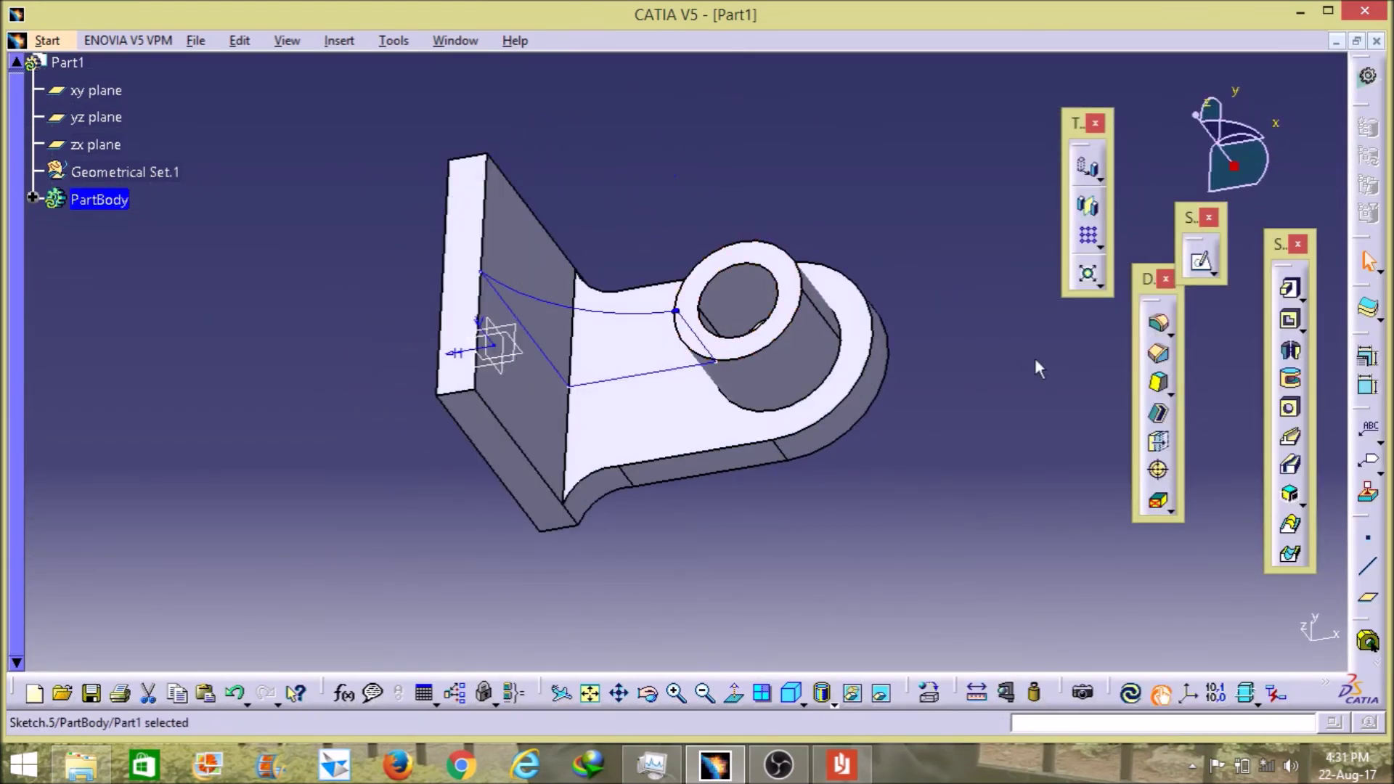
{"action": "left_click", "coordinate": [1290, 291]}
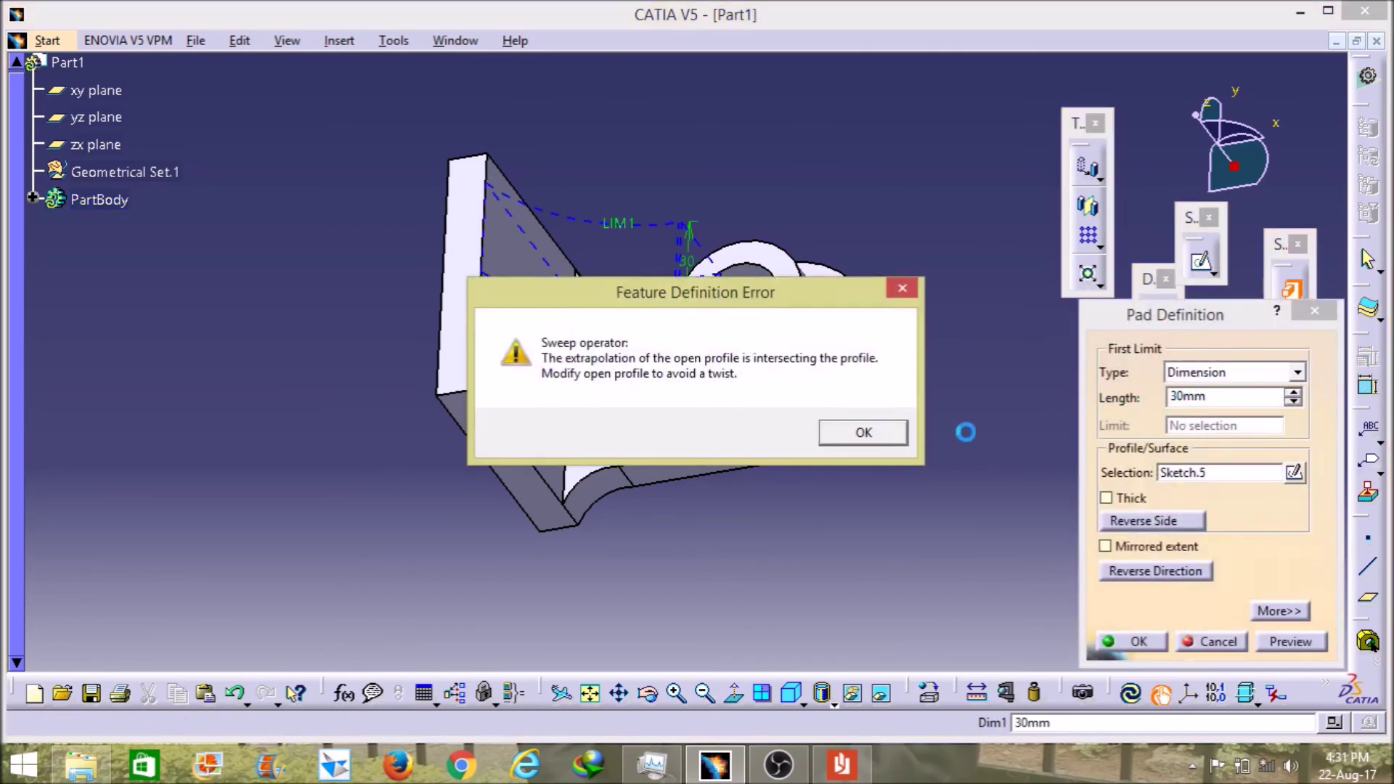
{"action": "left_click", "coordinate": [876, 436]}
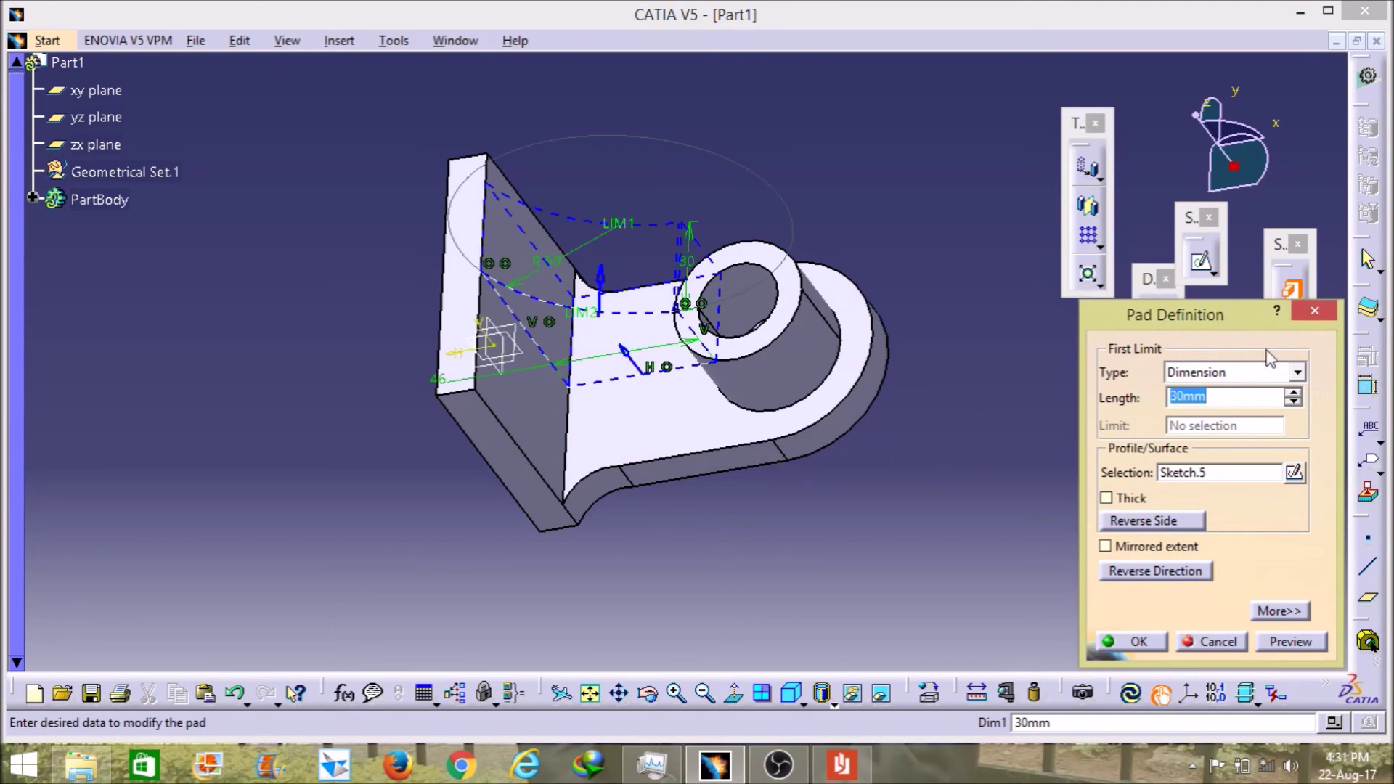
{"action": "left_click", "coordinate": [1314, 311]}
{"action": "middle_click_drag", "start_coordinate": [942, 491], "coordinate": [609, 305]}
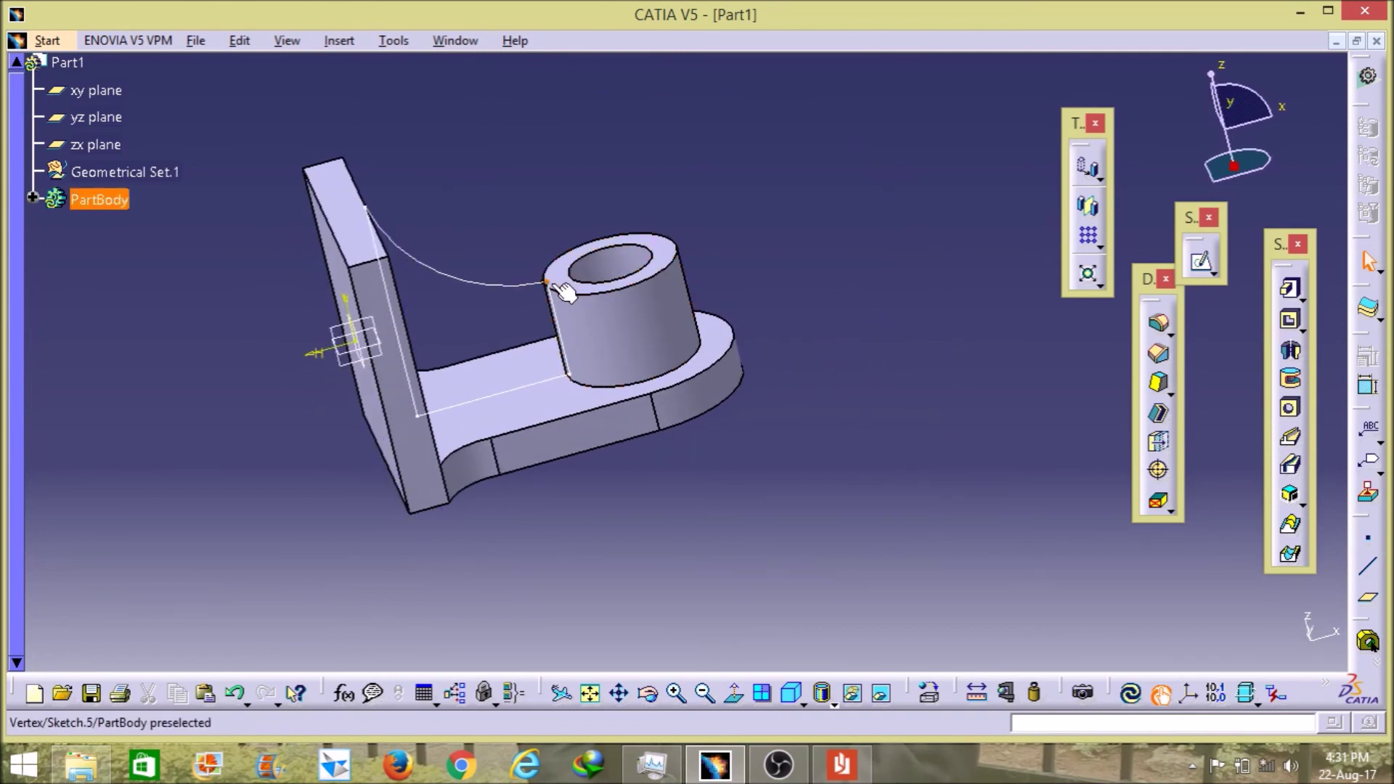
Step: Reopen Sketch.5 and make the R50 arc's end coincident with the vertical line's top corner
{"action": "double_click", "coordinate": [524, 294]}
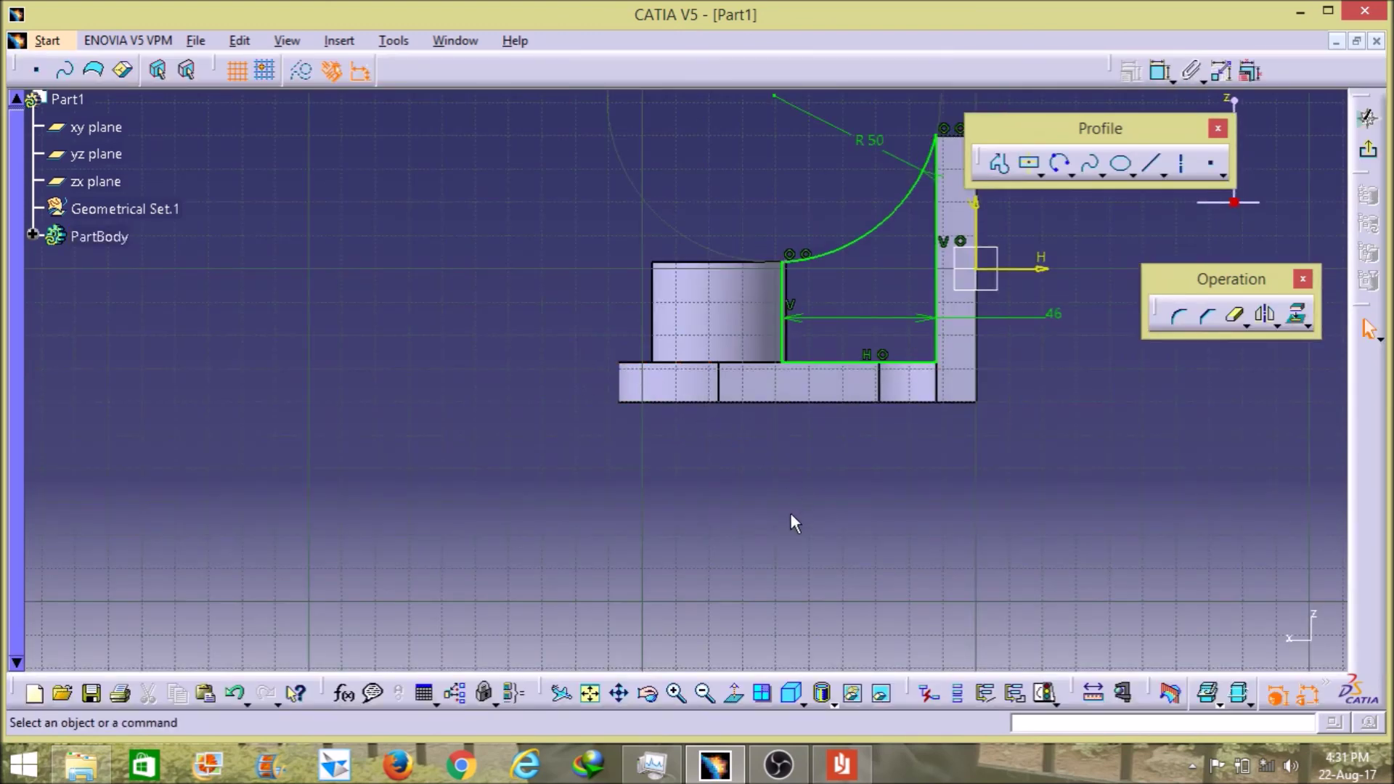
{"action": "left_click", "coordinate": [676, 692]}
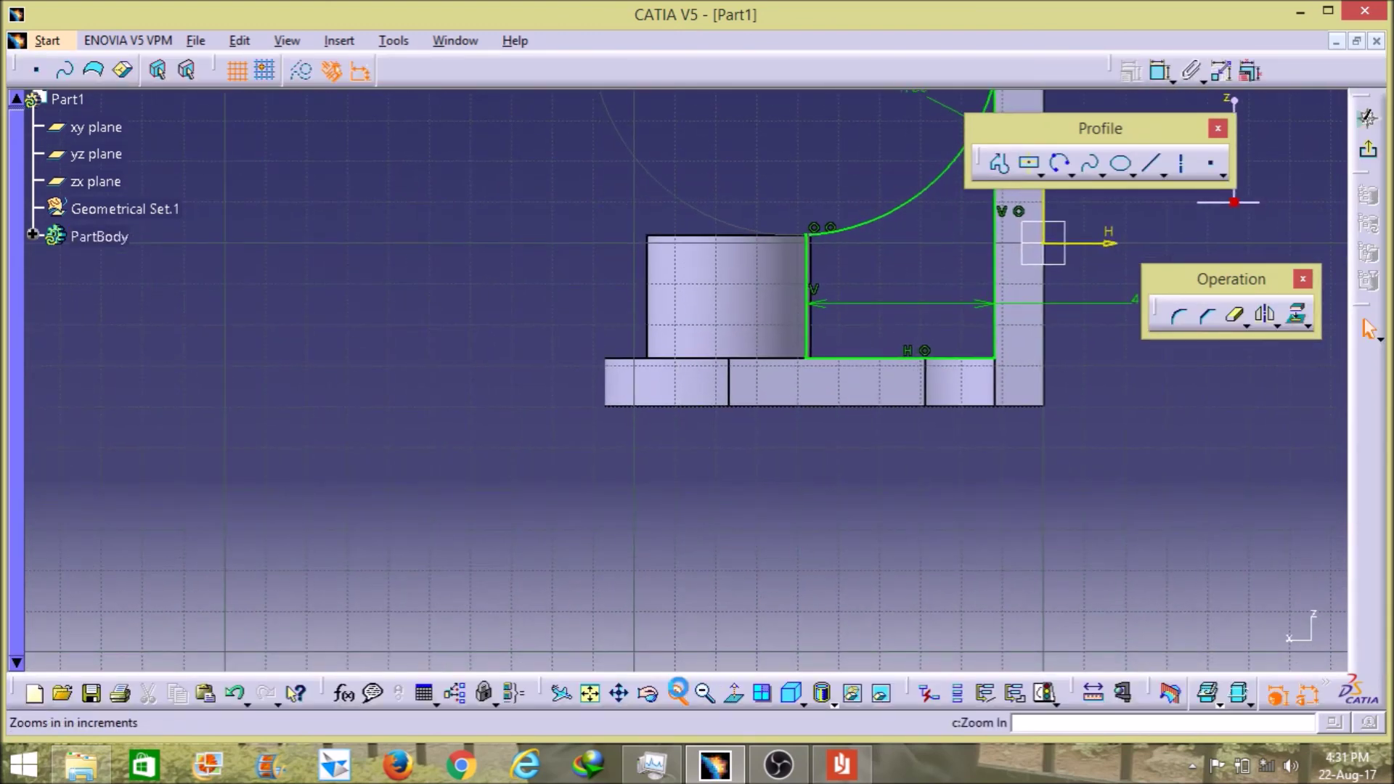
{"action": "left_click", "coordinate": [676, 692]}
{"action": "mouse_move", "coordinate": [990, 476]}
{"action": "middle_mouse_down"}
{"action": "mouse_move", "coordinate": [850, 369]}
{"action": "mouse_move", "coordinate": [743, 385]}
{"action": "middle_mouse_up"}
{"action": "middle_click_drag", "start_coordinate": [777, 323], "coordinate": [750, 436]}
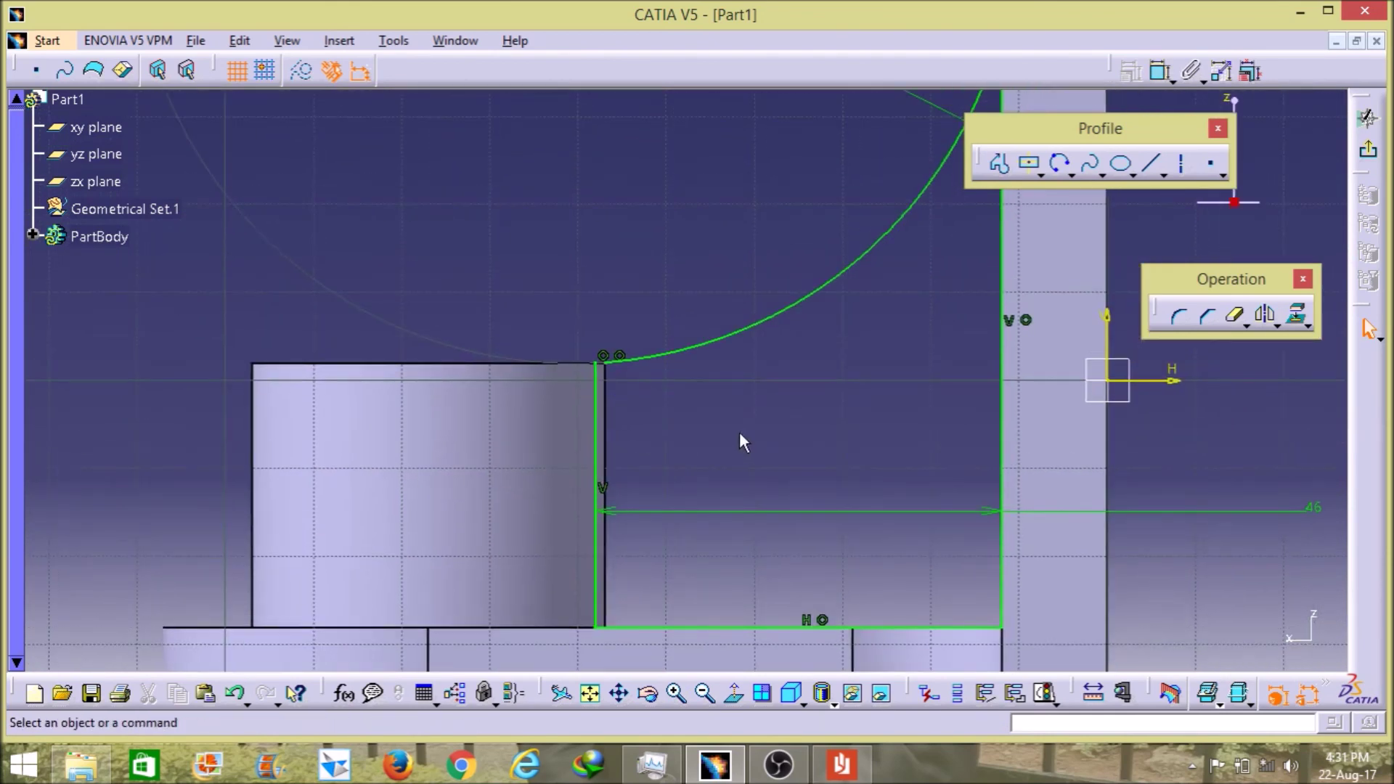
{"action": "left_click", "coordinate": [1158, 72]}
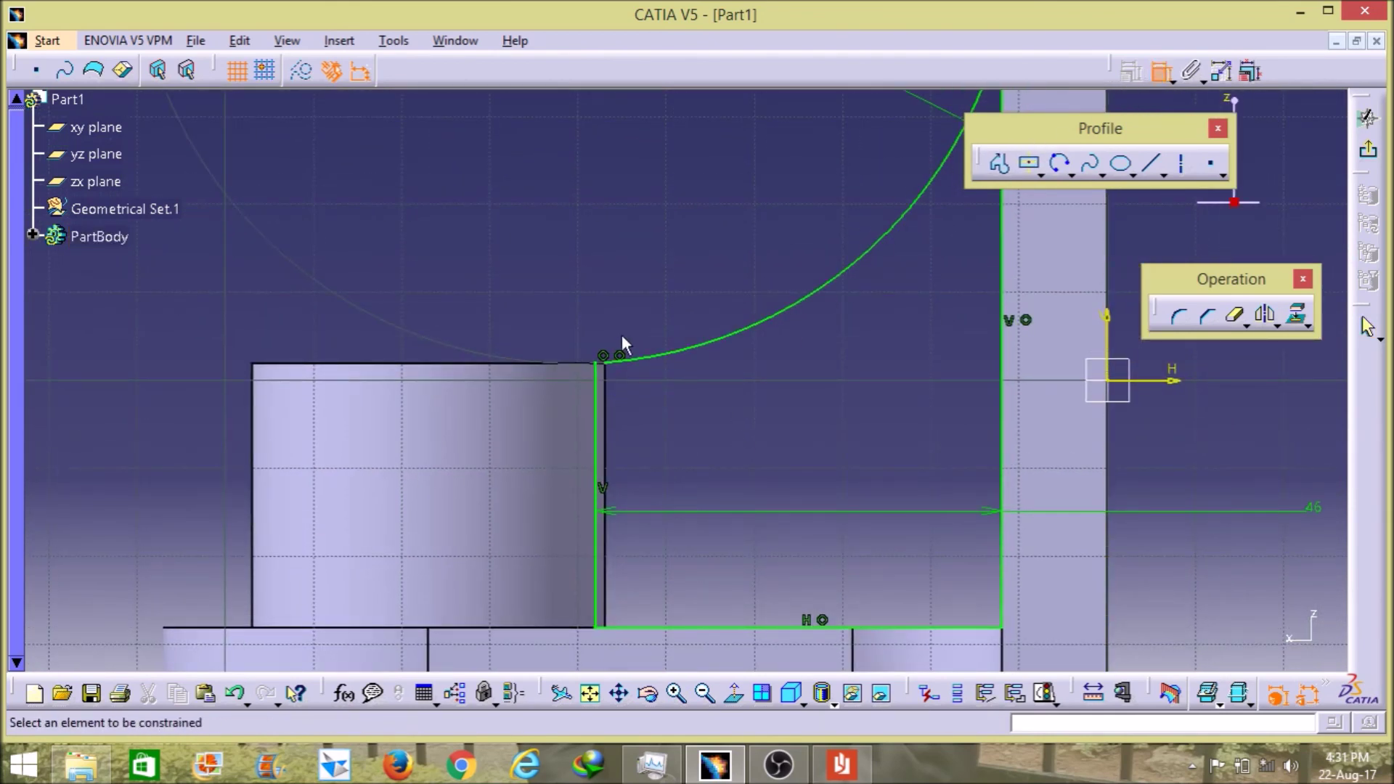
{"action": "left_click", "coordinate": [606, 370]}
{"action": "left_click", "coordinate": [596, 356]}
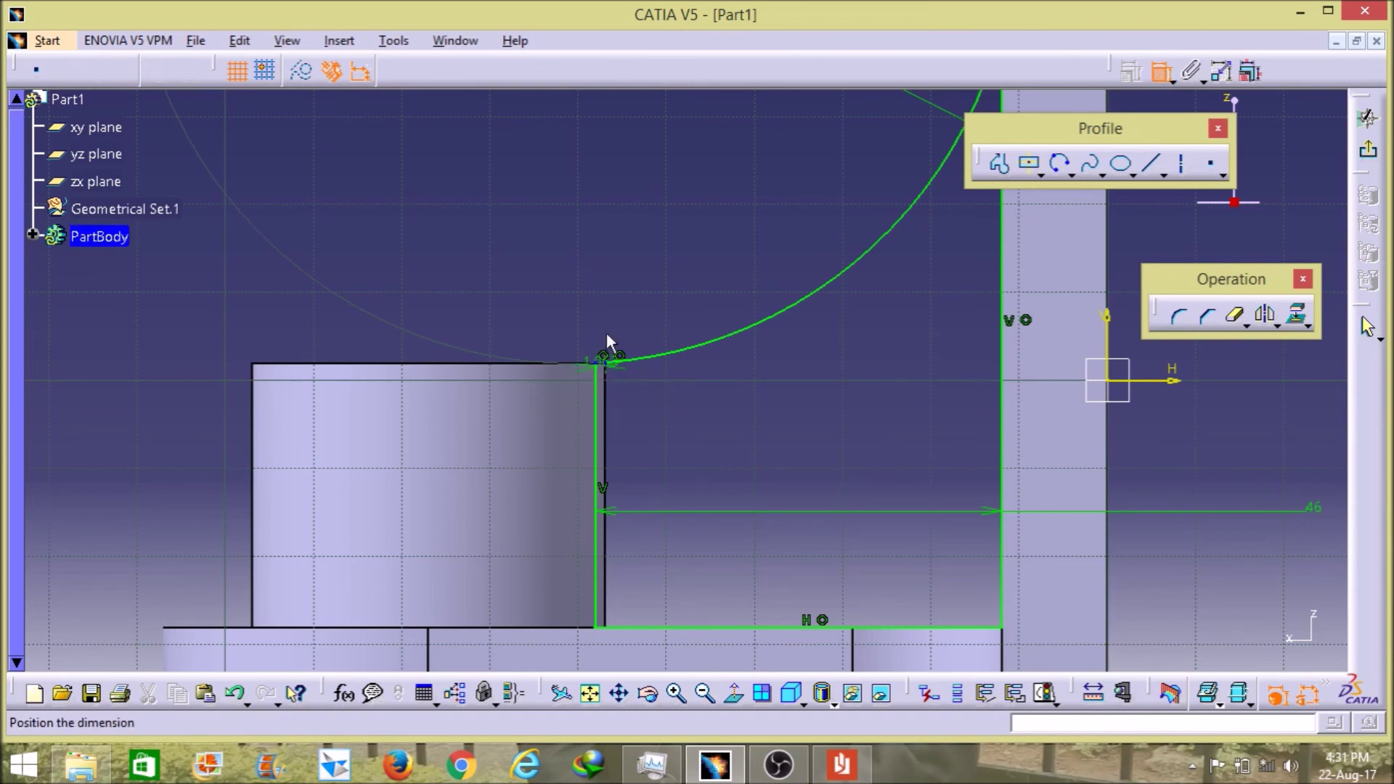
{"action": "right_click", "coordinate": [609, 291]}
{"action": "left_click", "coordinate": [645, 439]}
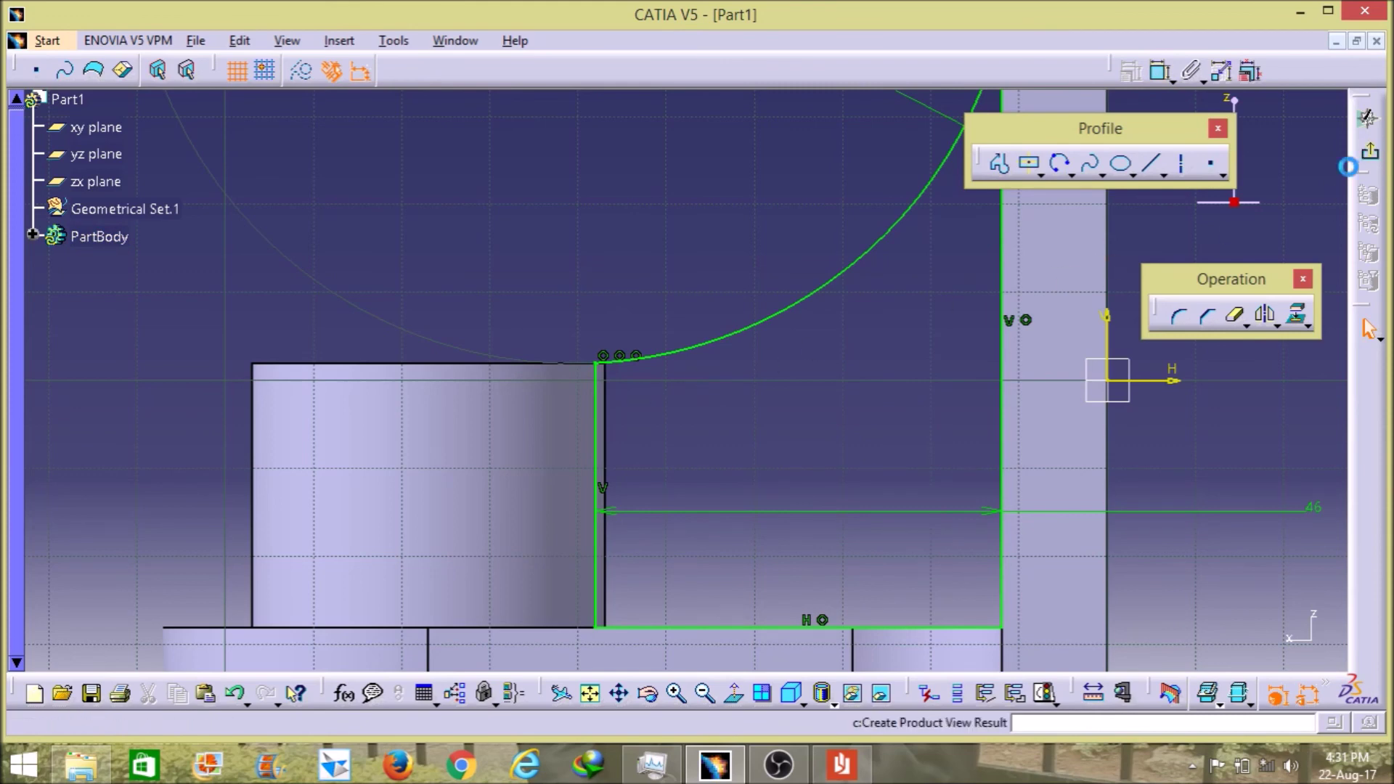
{"action": "left_click", "coordinate": [1368, 148]}
{"action": "left_click", "coordinate": [685, 270]}
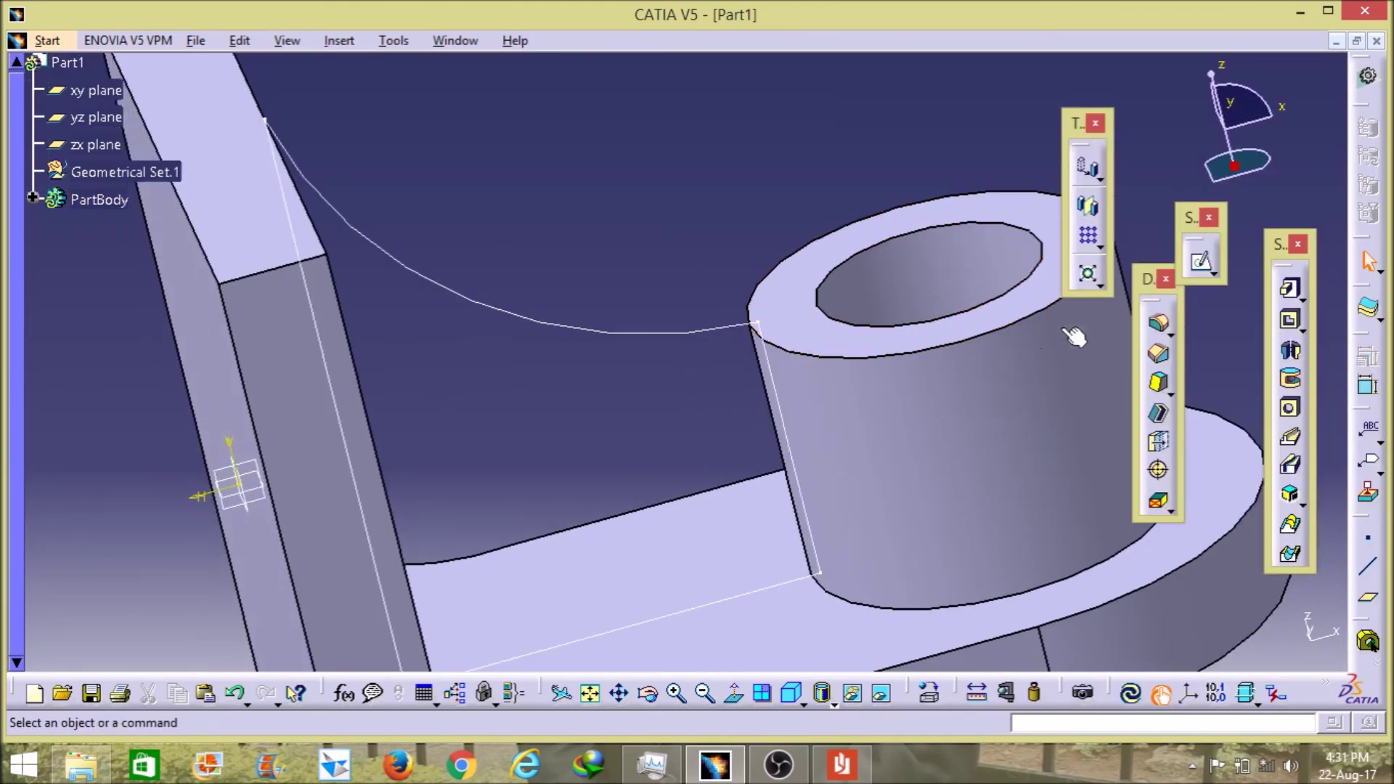
Step: Start a new Pad on the rib sketch at the default 30 mm and consult the reference drawing
{"action": "left_click", "coordinate": [704, 691]}
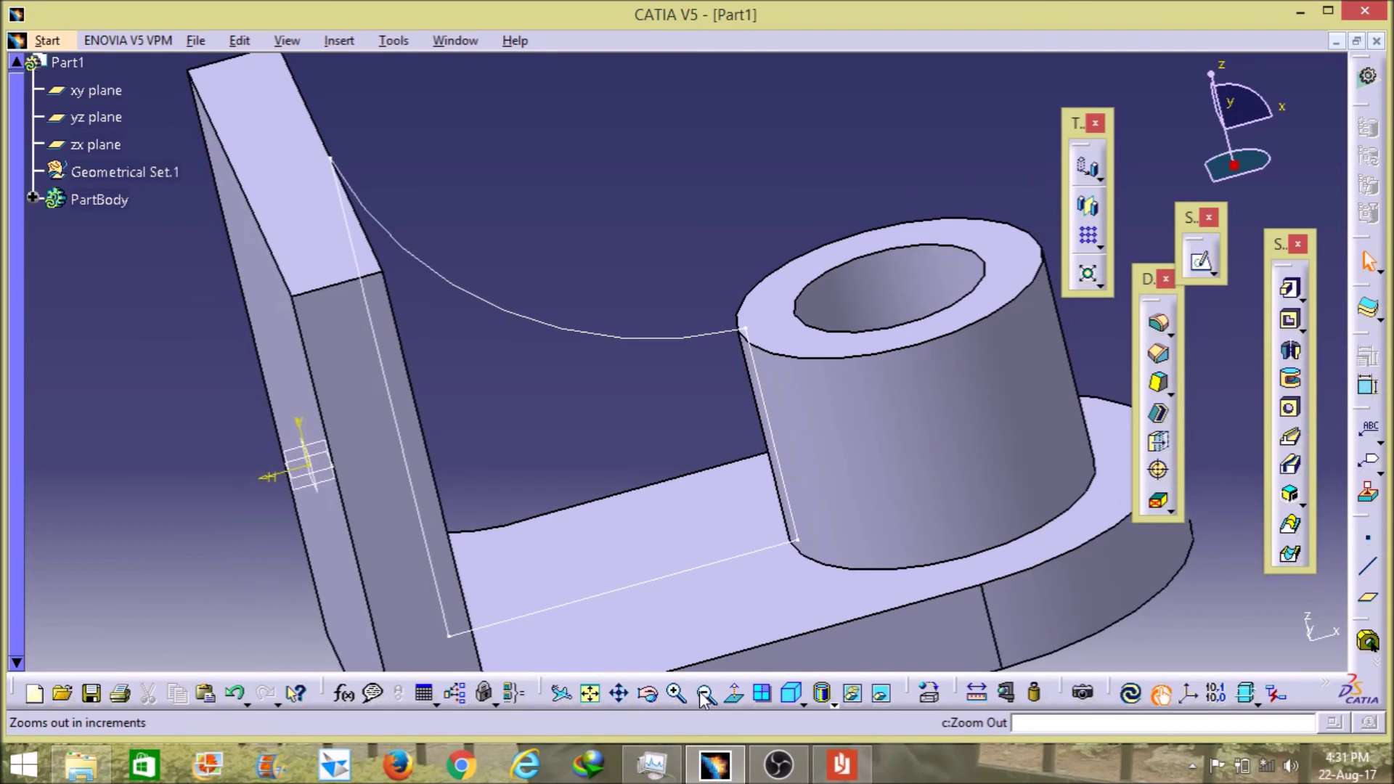
{"action": "left_click", "coordinate": [703, 692]}
{"action": "left_click", "coordinate": [703, 692]}
{"action": "left_click", "coordinate": [703, 692]}
{"action": "middle_click_drag", "start_coordinate": [1005, 381], "coordinate": [958, 406]}
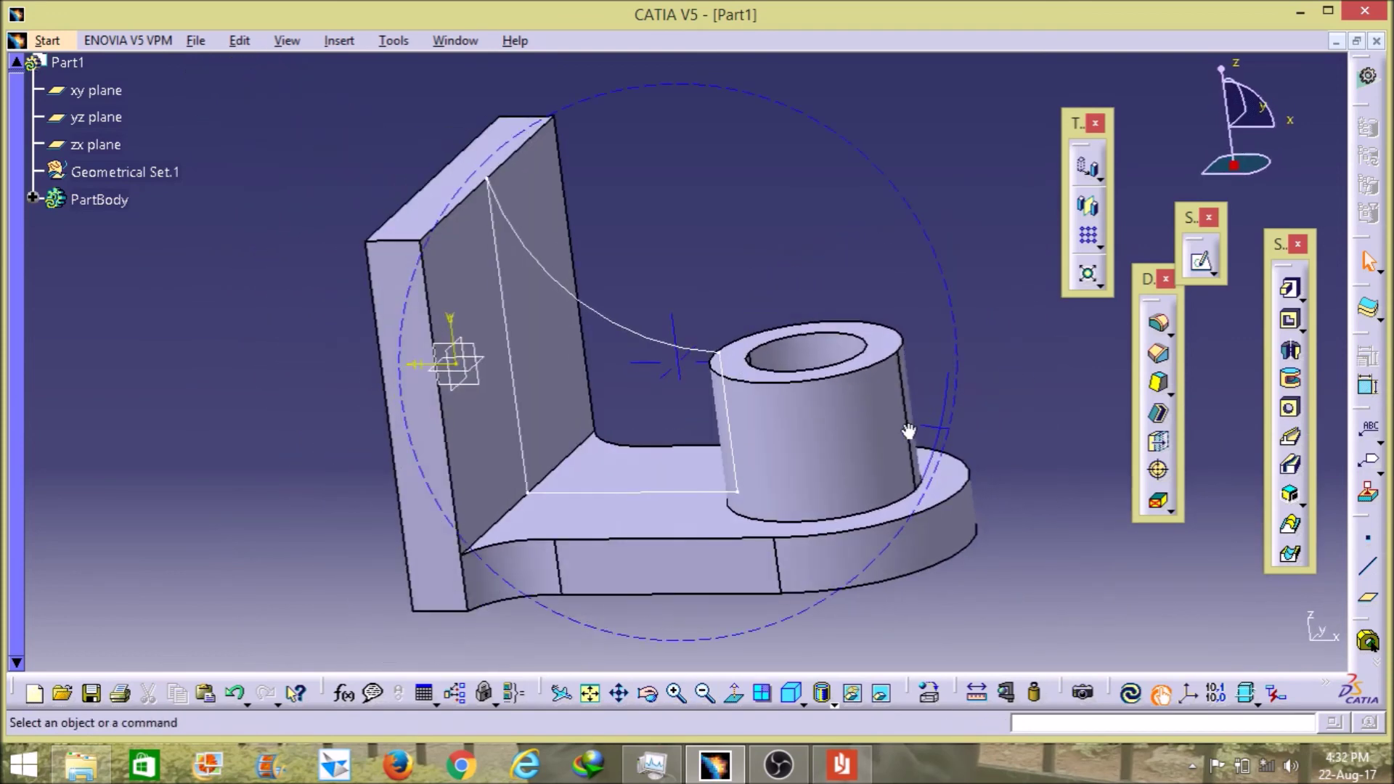
{"action": "left_click", "coordinate": [1290, 290]}
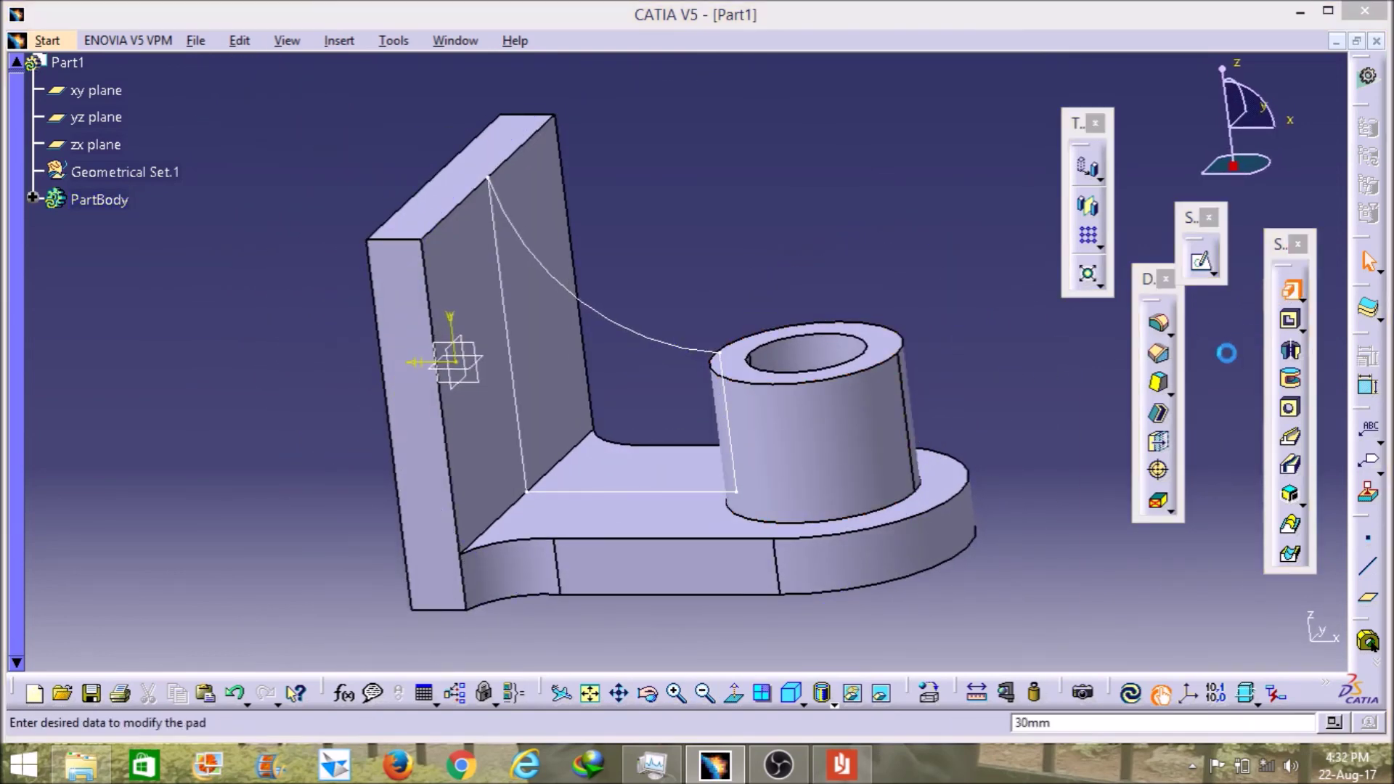
{"action": "mouse_move", "coordinate": [910, 239]}
{"action": "middle_mouse_down"}
{"action": "mouse_move", "coordinate": [871, 301]}
{"action": "mouse_move", "coordinate": [707, 341]}
{"action": "middle_mouse_up"}
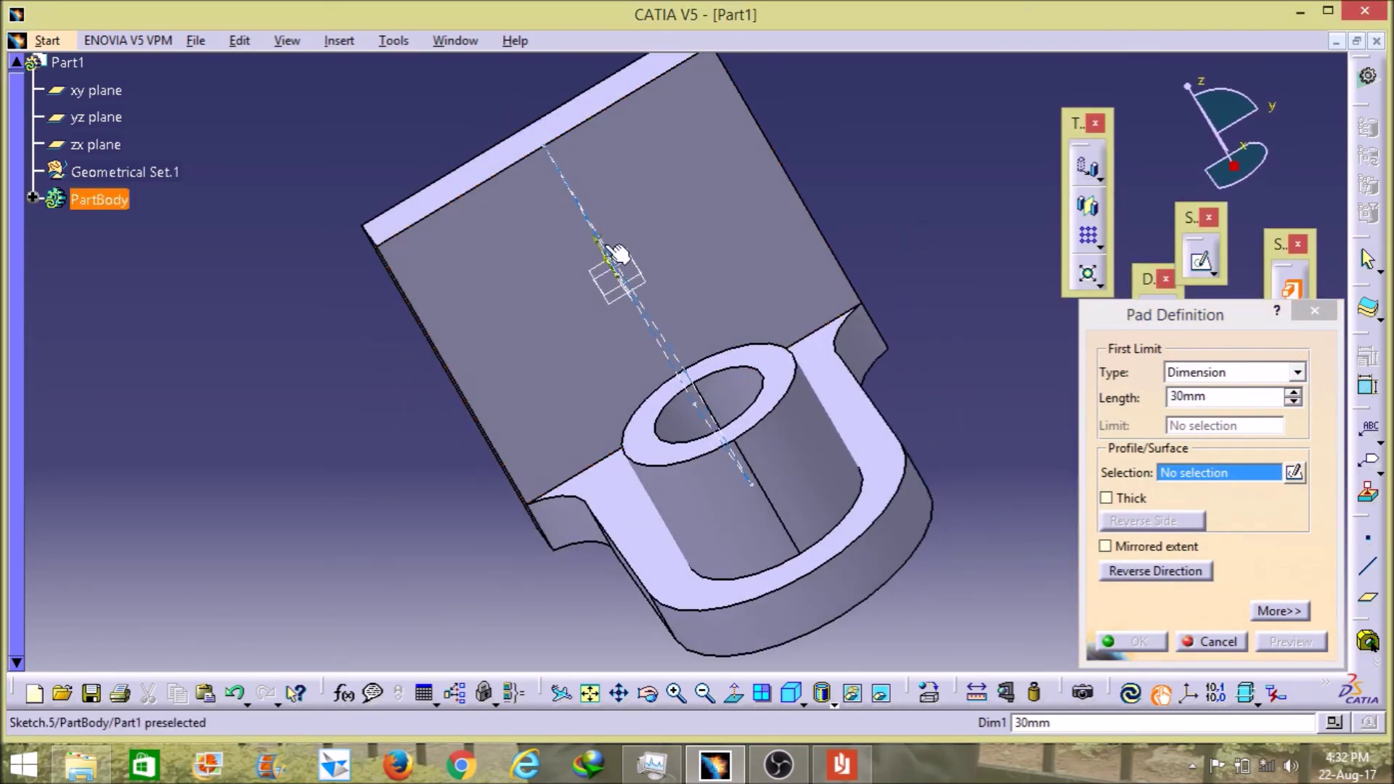
{"action": "left_click", "coordinate": [841, 764]}
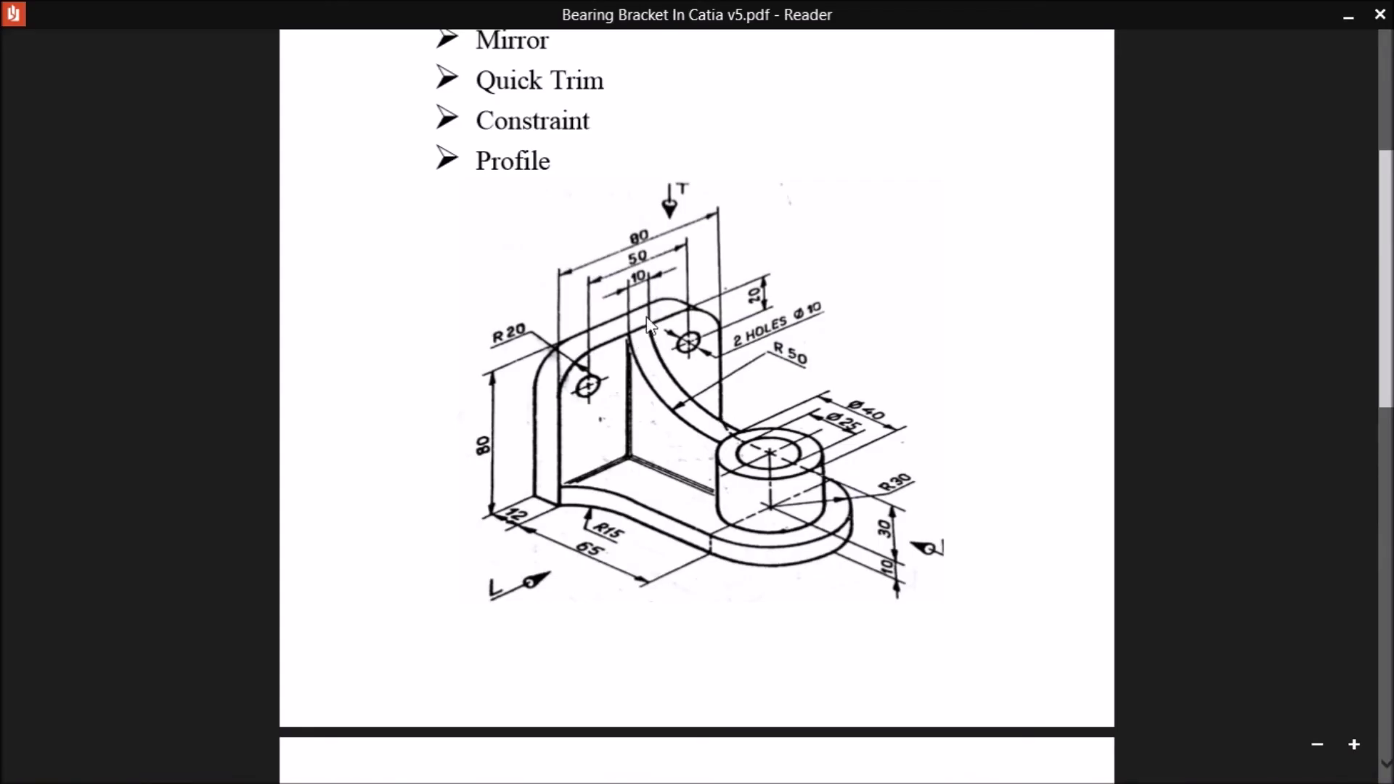
{"action": "left_click", "coordinate": [1348, 14]}
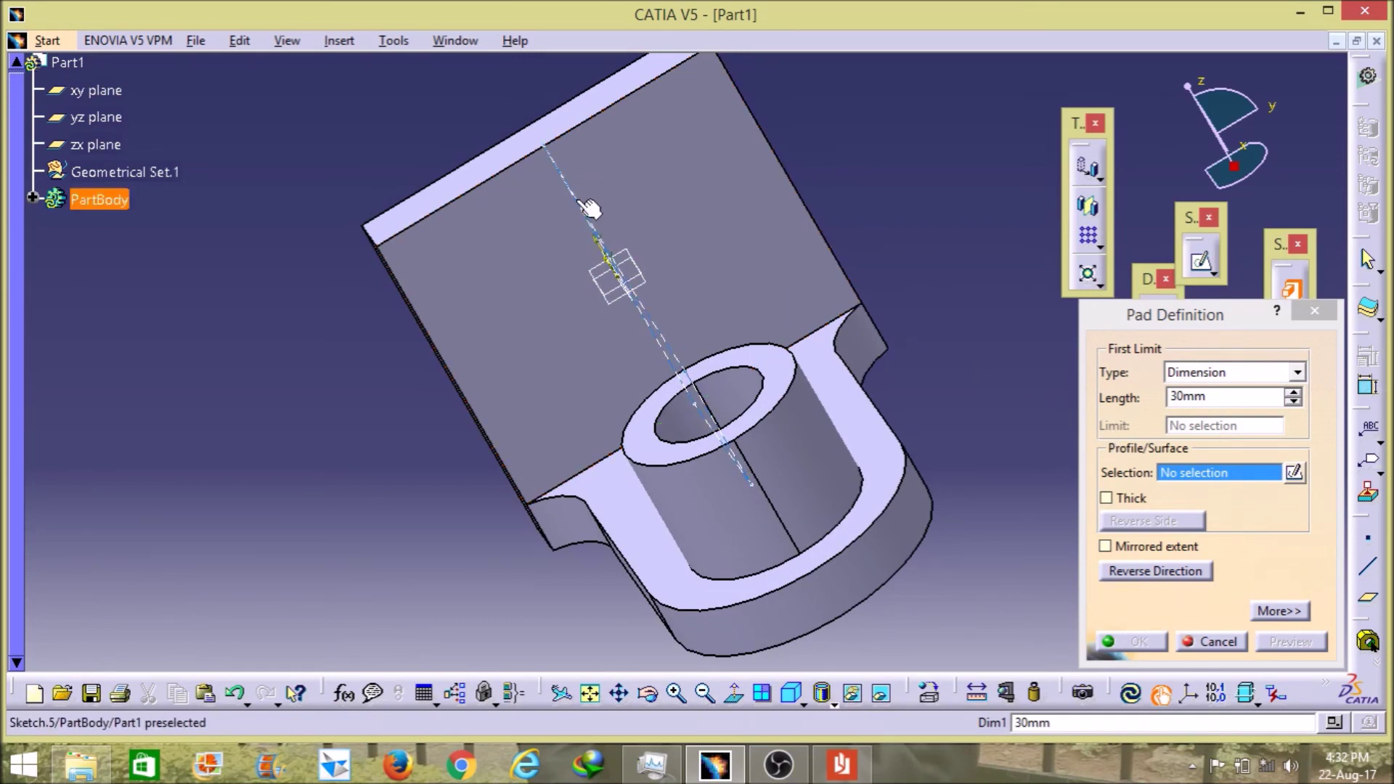
Step: Pad Sketch.5 with 5 mm first and 5 mm second limits, preview, and confirm
{"action": "left_click", "coordinate": [1183, 398]}
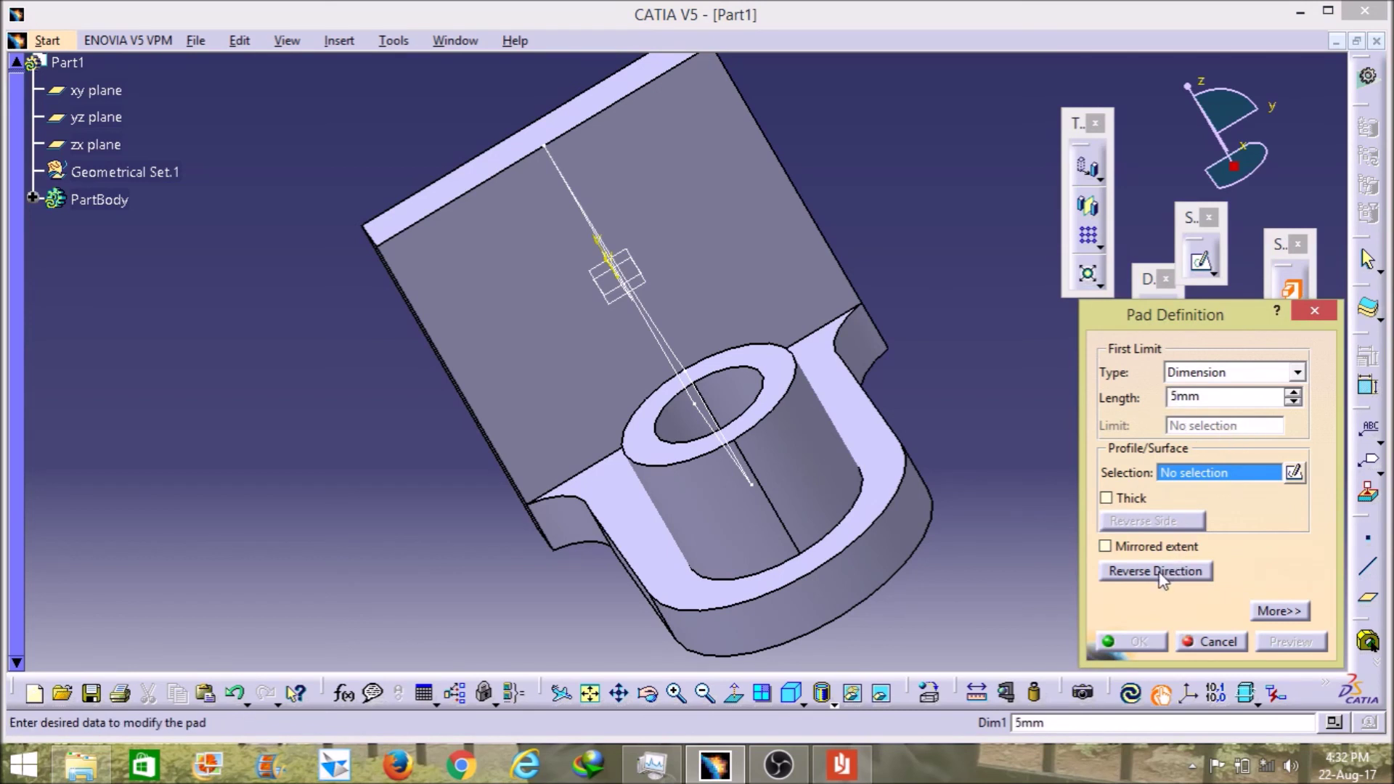
{"action": "left_click", "coordinate": [1269, 614]}
{"action": "left_click", "coordinate": [1197, 396]}
{"action": "type", "text": "5mm"}
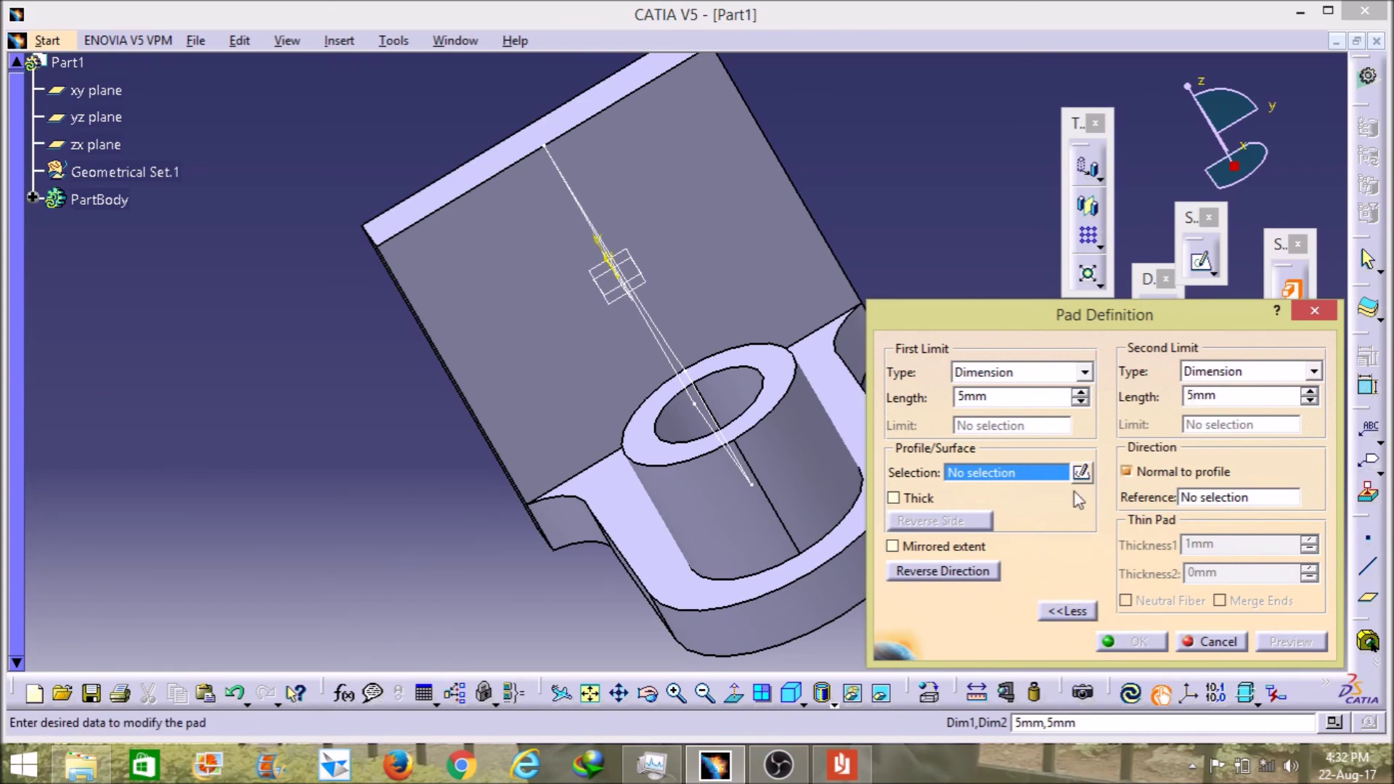
{"action": "left_click", "coordinate": [675, 345]}
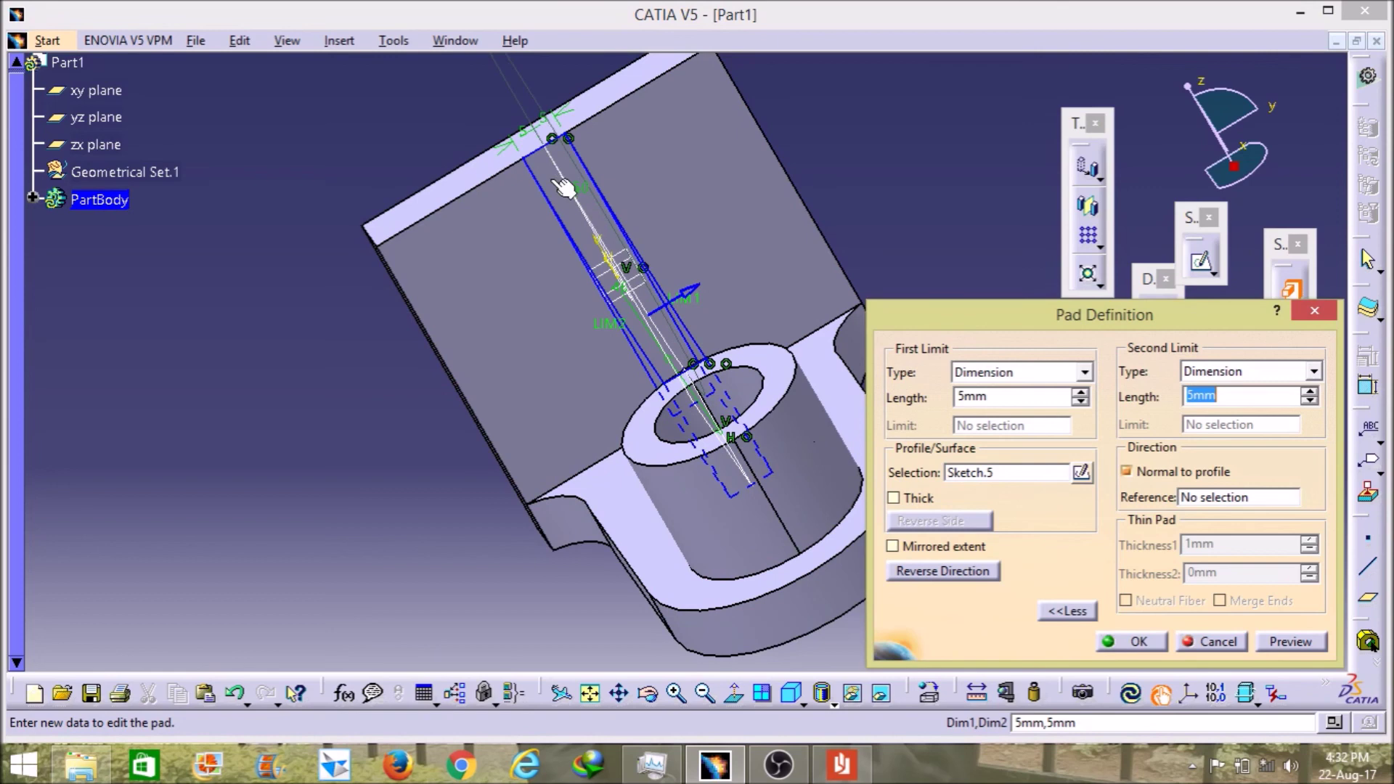
{"action": "left_click", "coordinate": [1278, 643]}
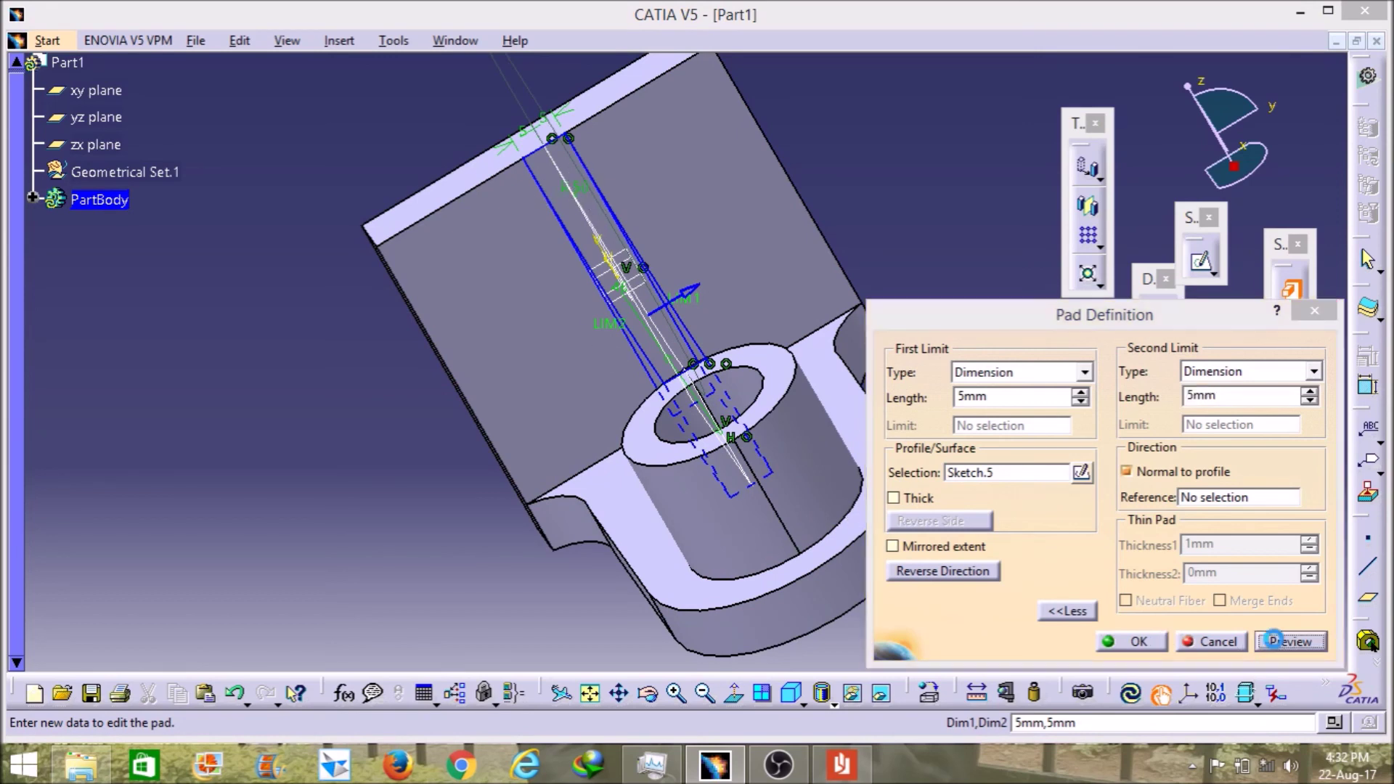
{"action": "left_click", "coordinate": [1164, 641]}
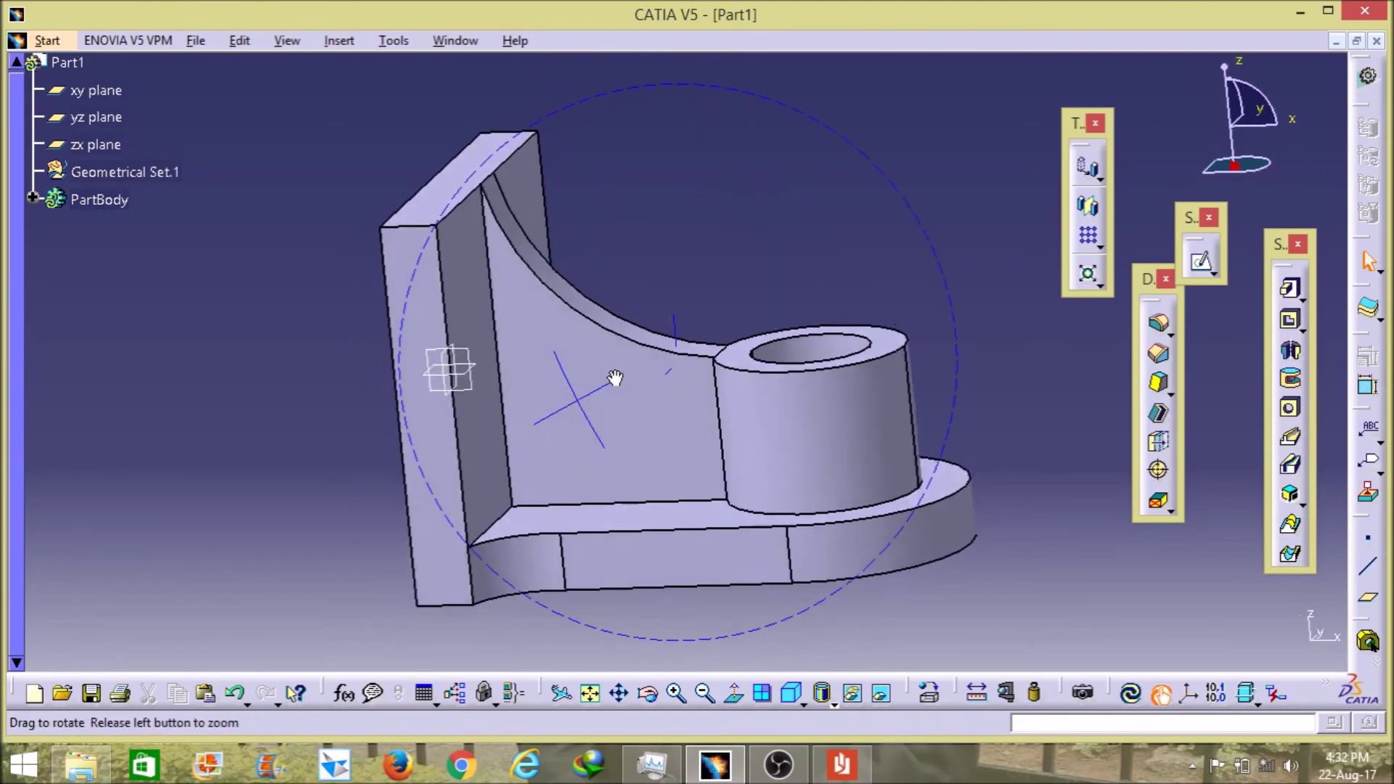